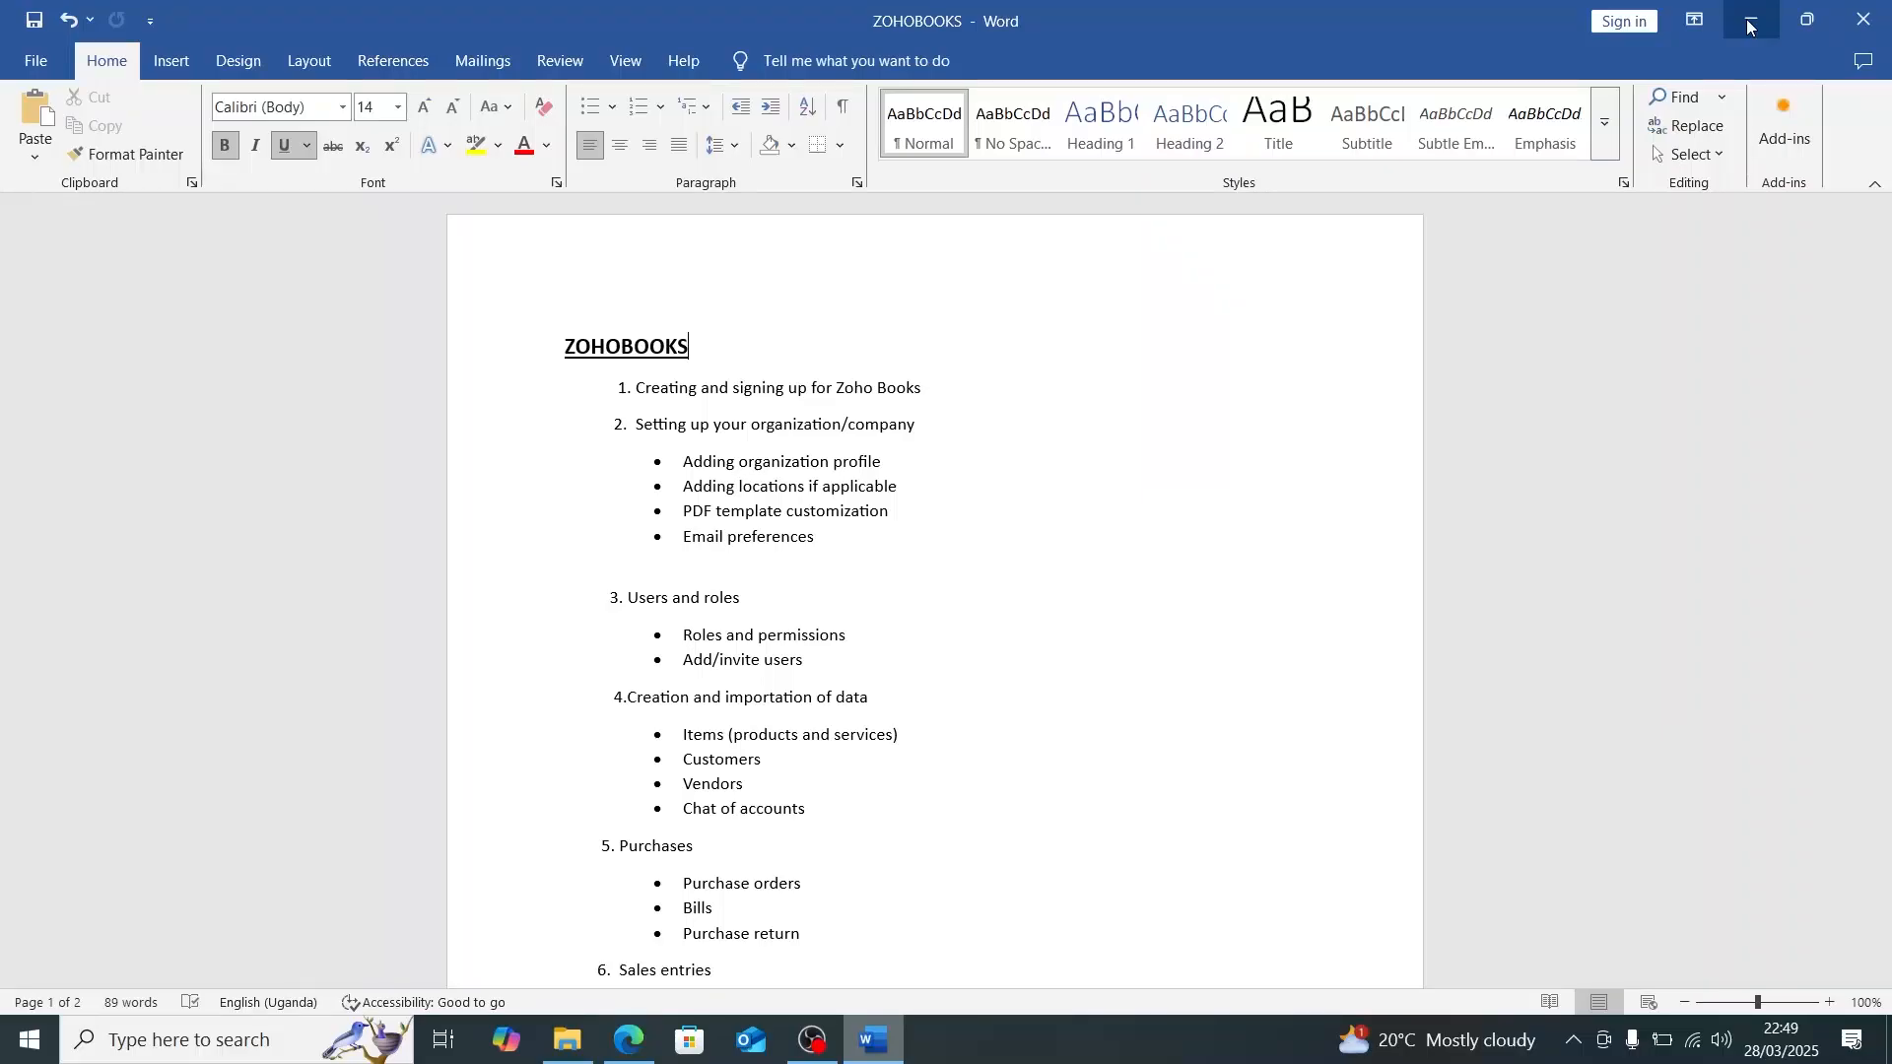
- Switch to Edge to view the Zoho account confirmation e-mail, then check the ZOHOBOOKS outline in Word
click(630, 1040)
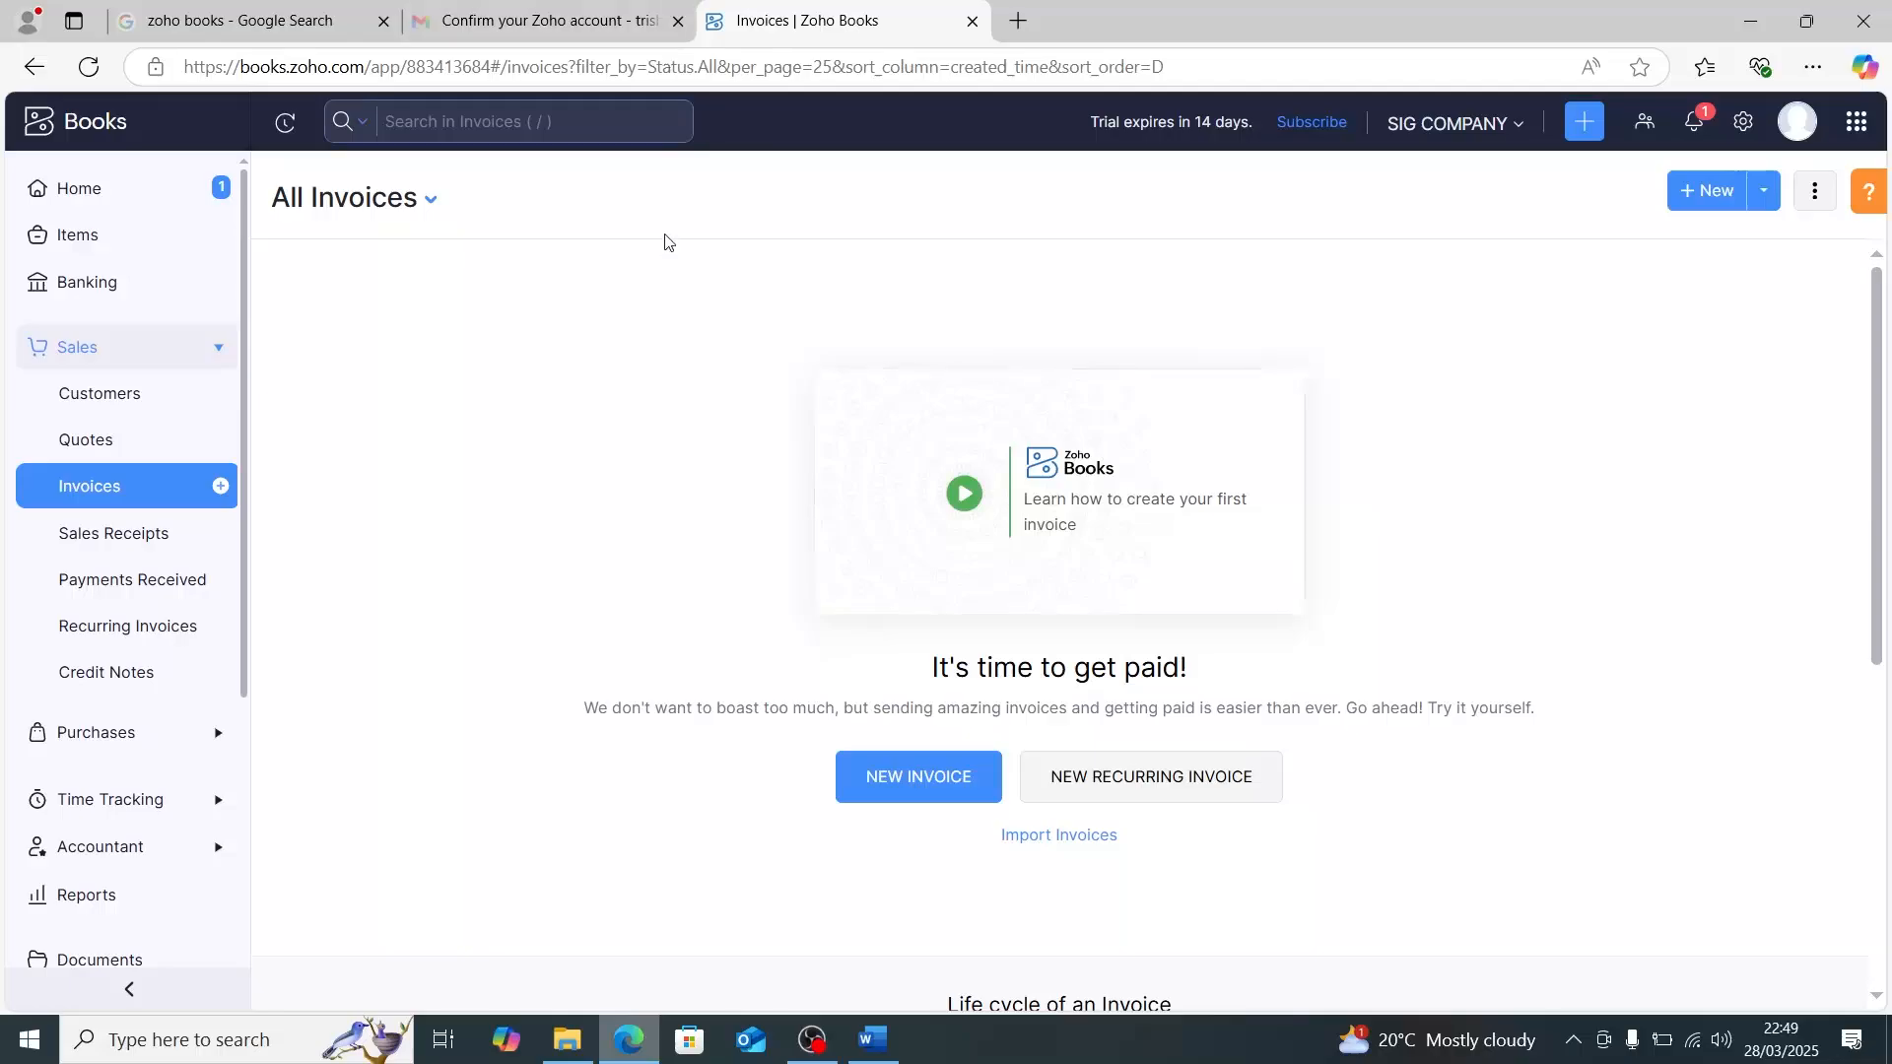
click(569, 27)
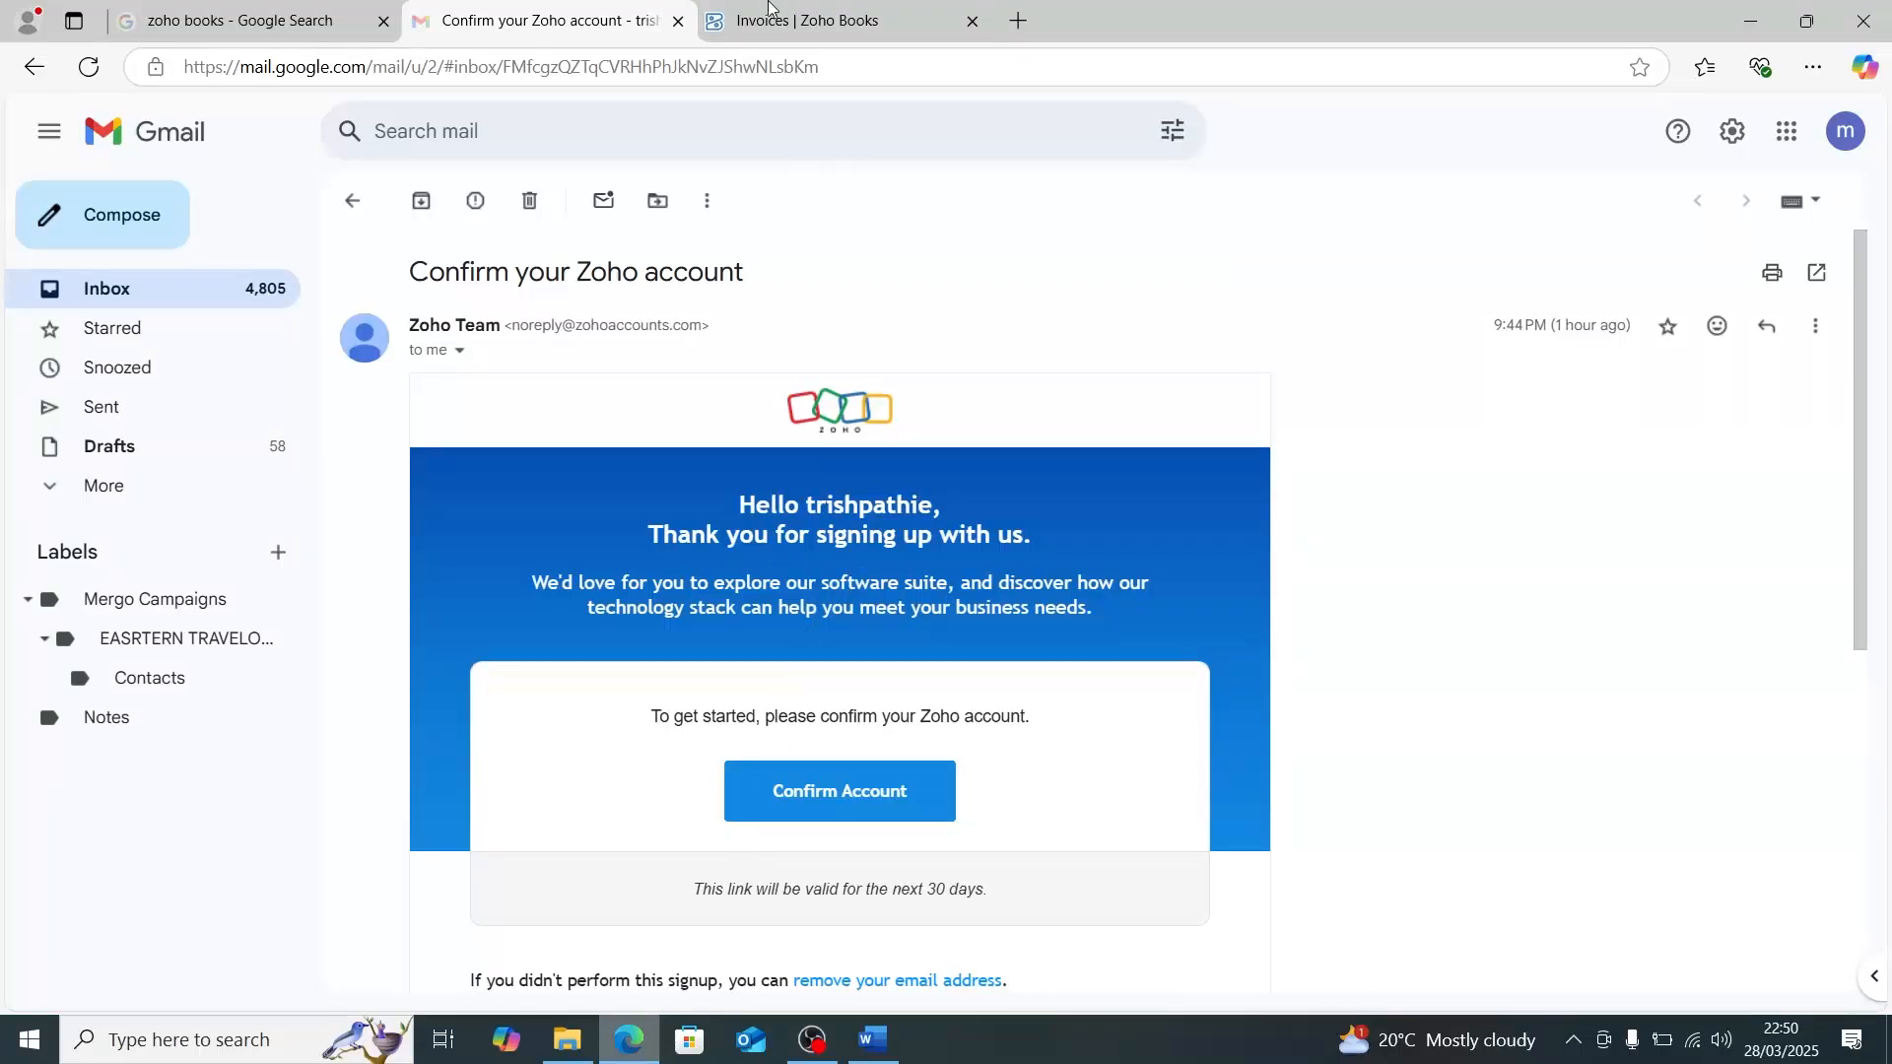
click(778, 13)
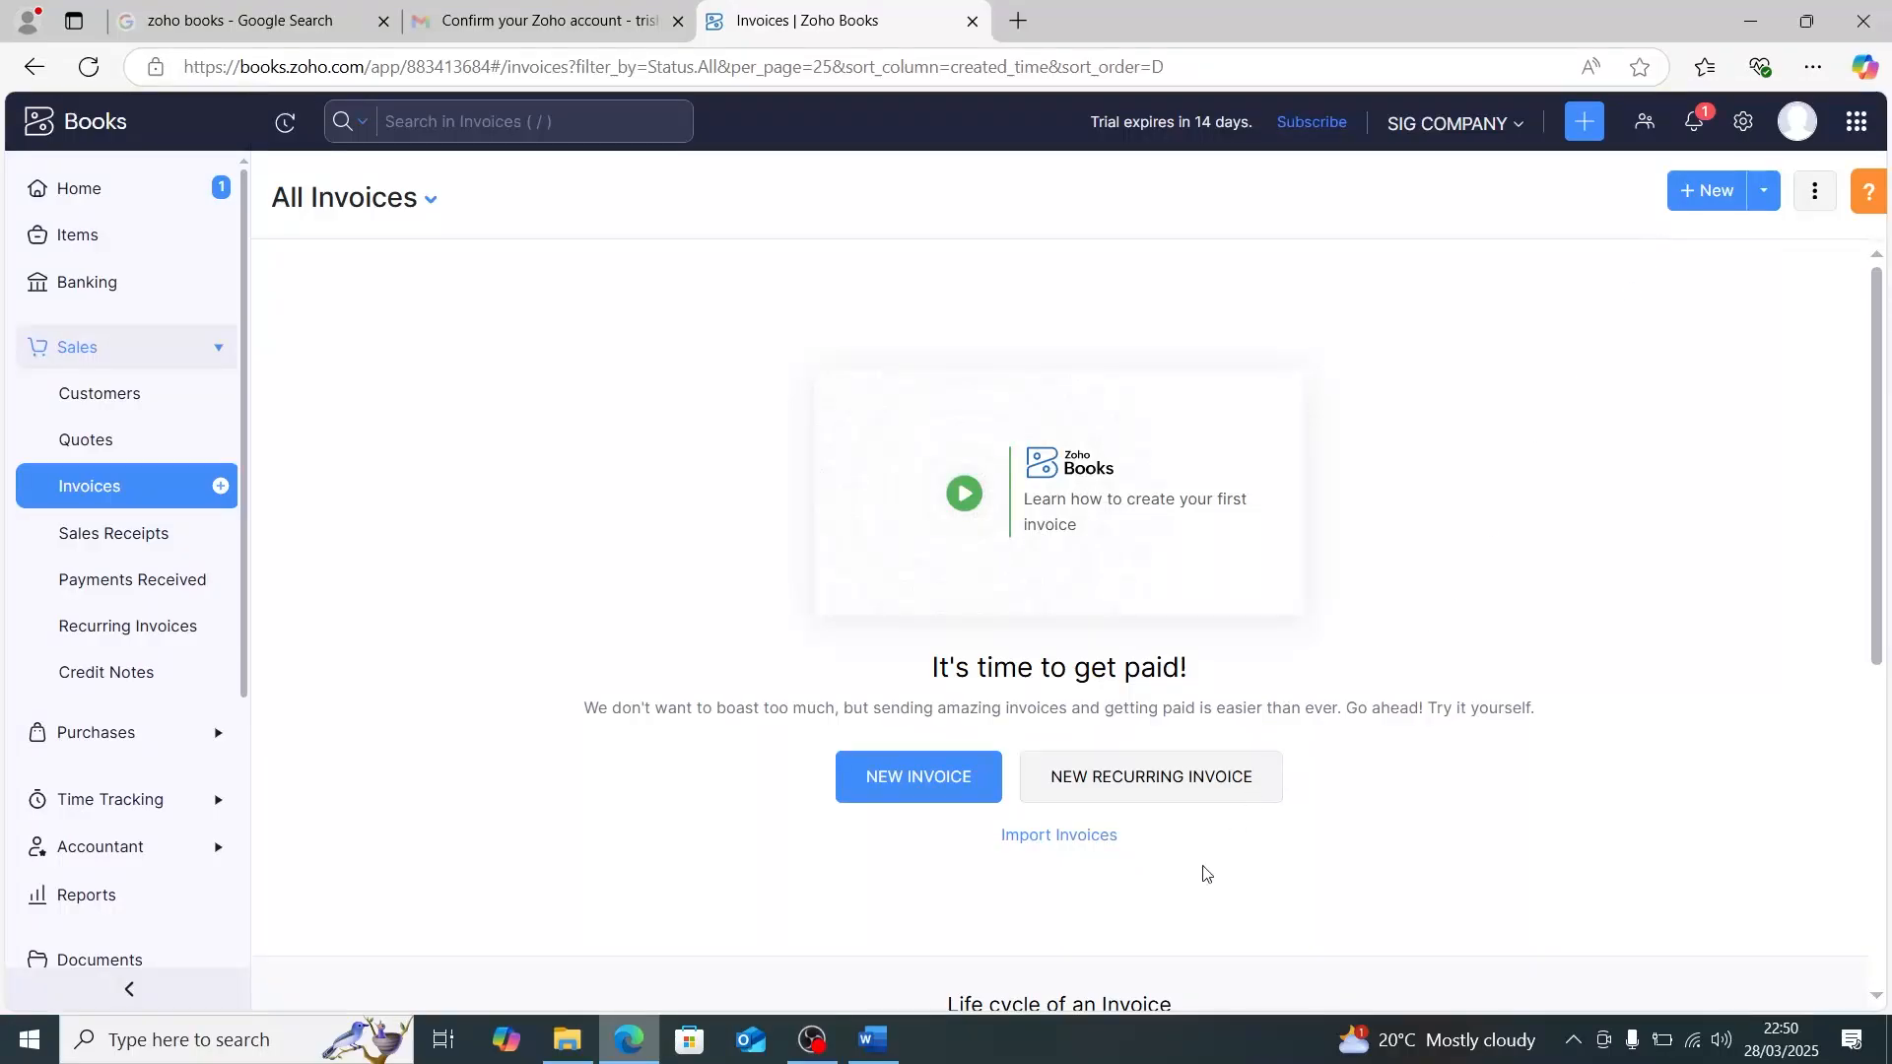
click(879, 1054)
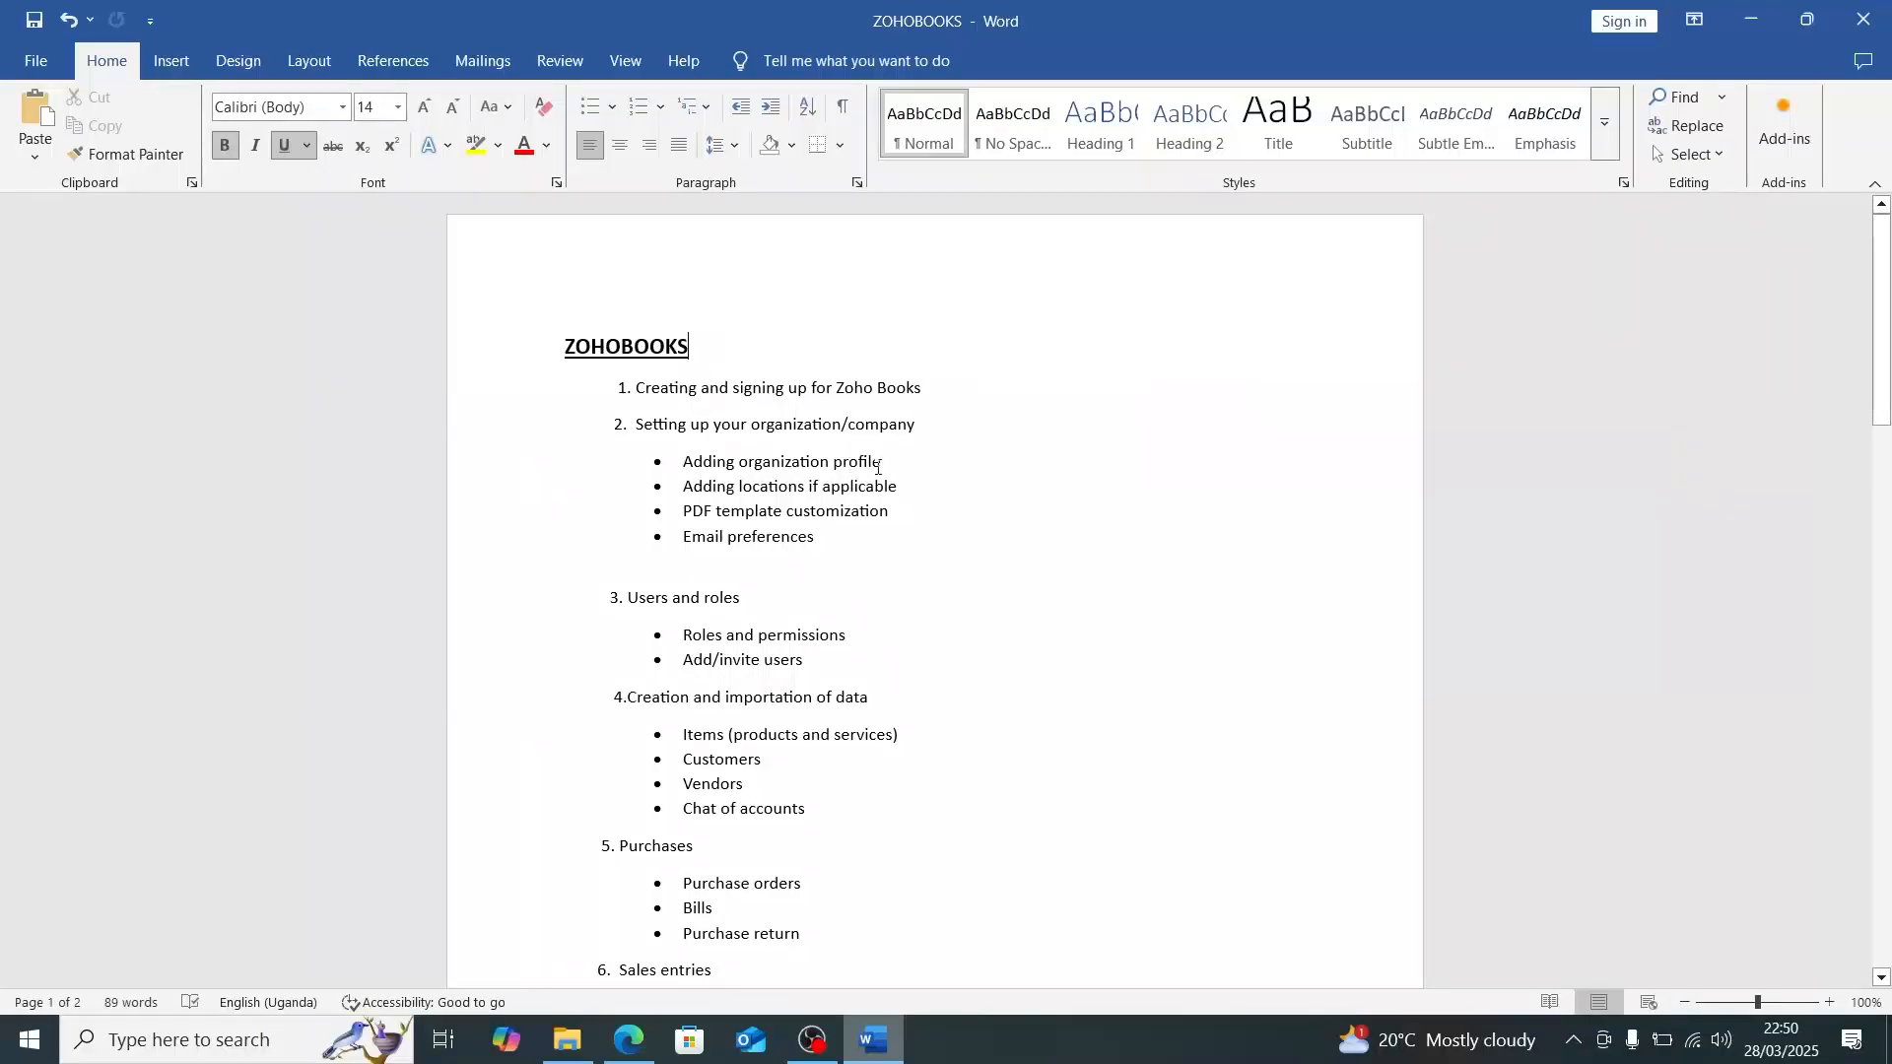
- Switch back to Zoho Books in Edge and open the organization profile in the settings
click(629, 1039)
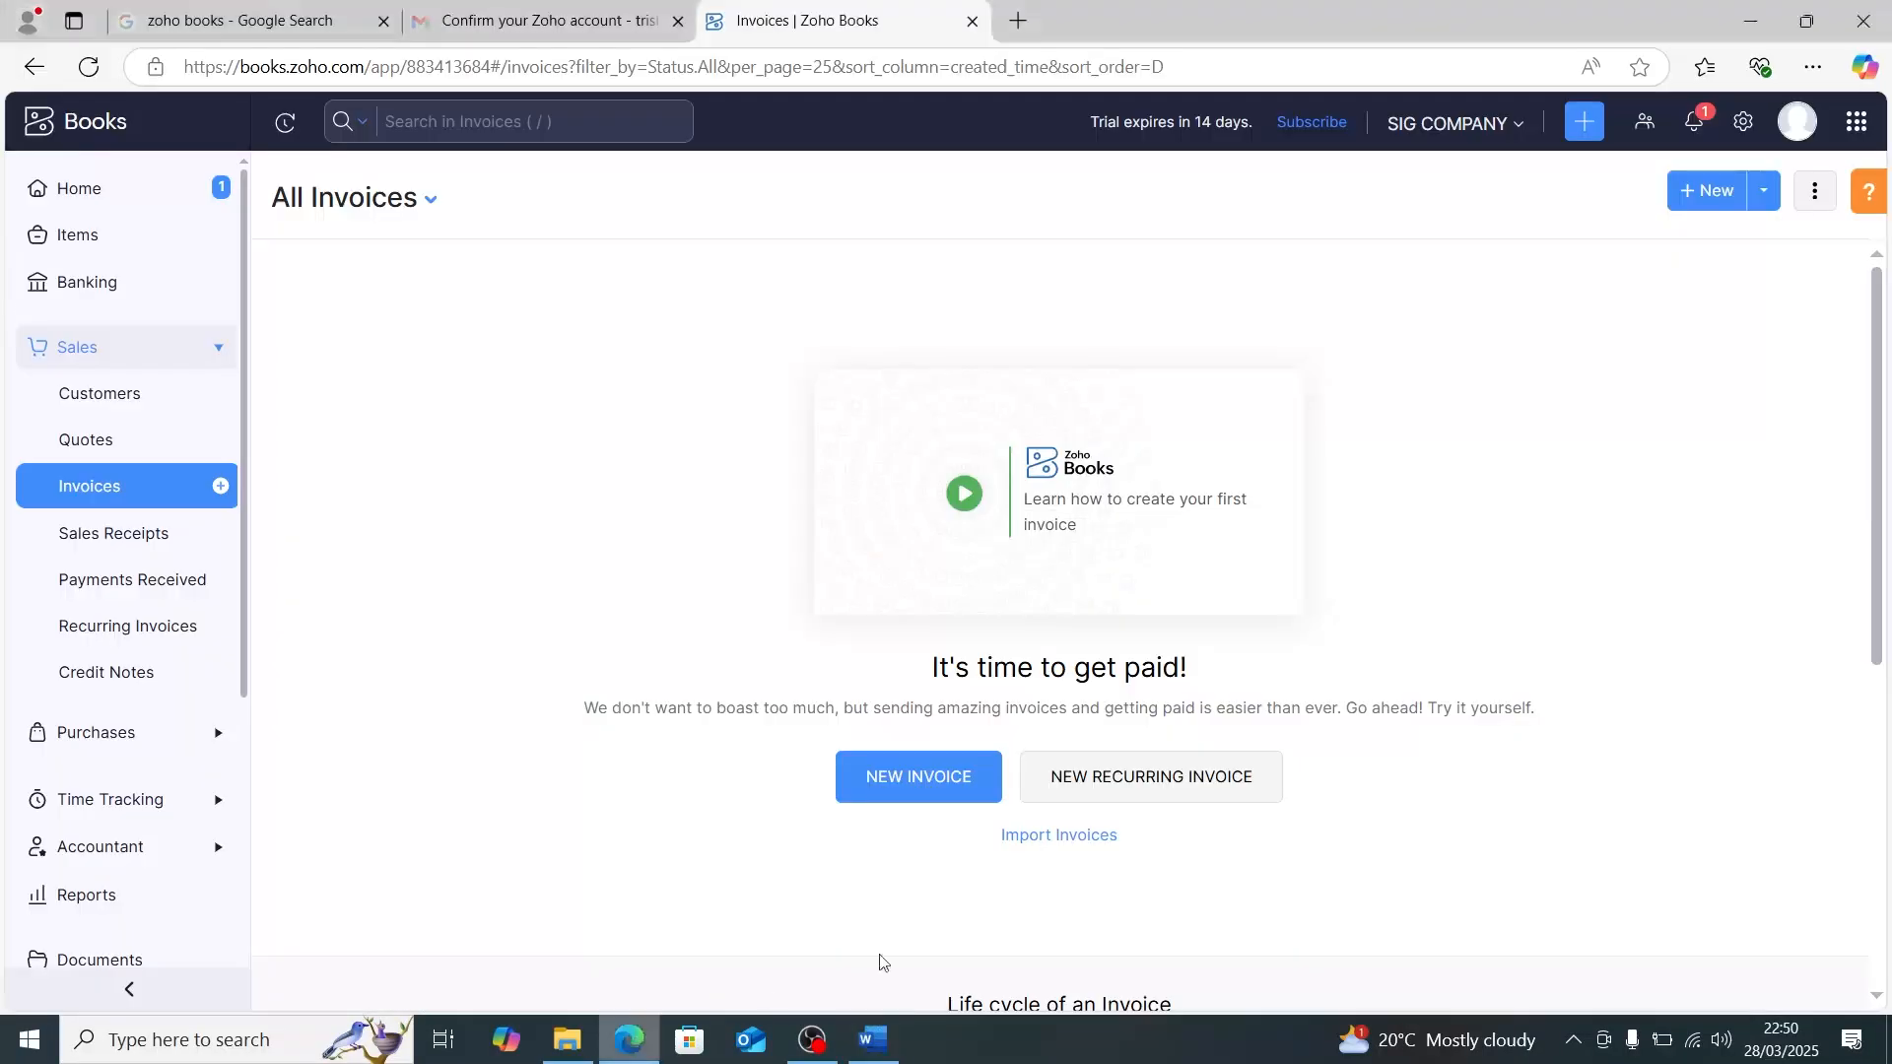
click(1744, 122)
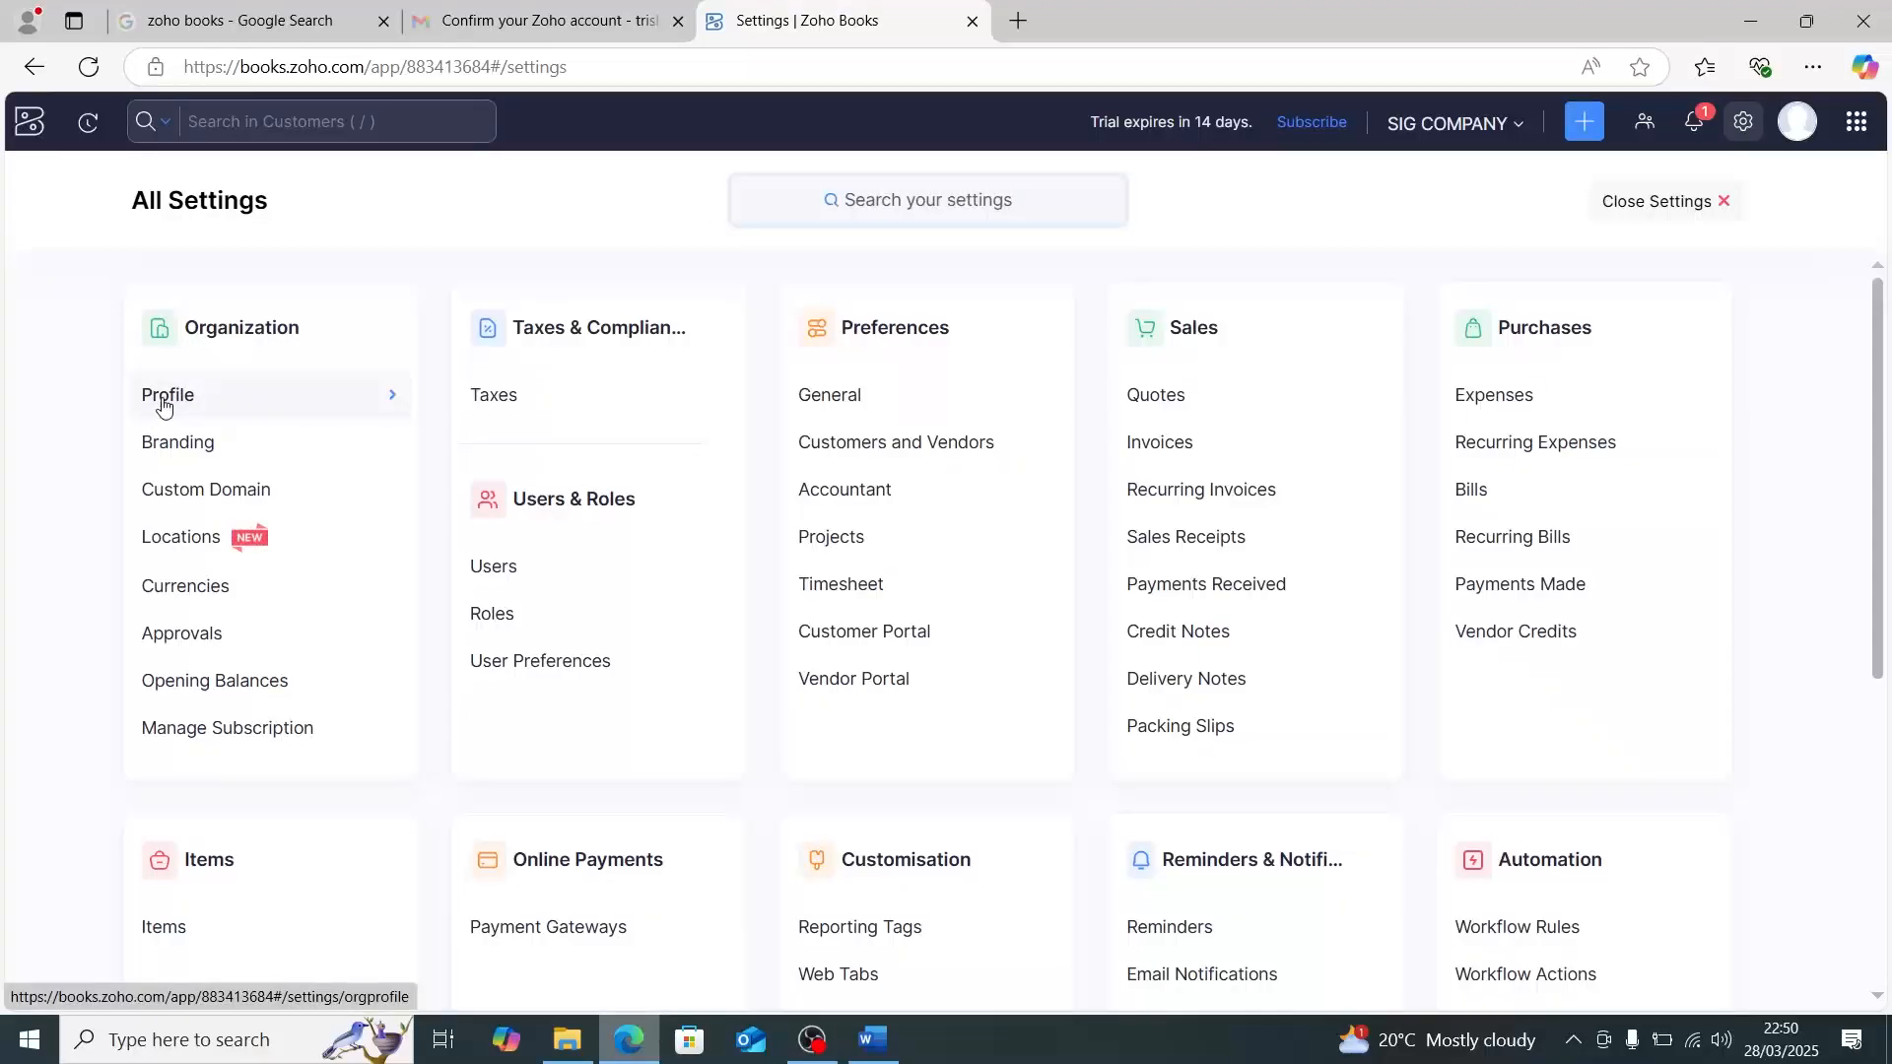
click(163, 404)
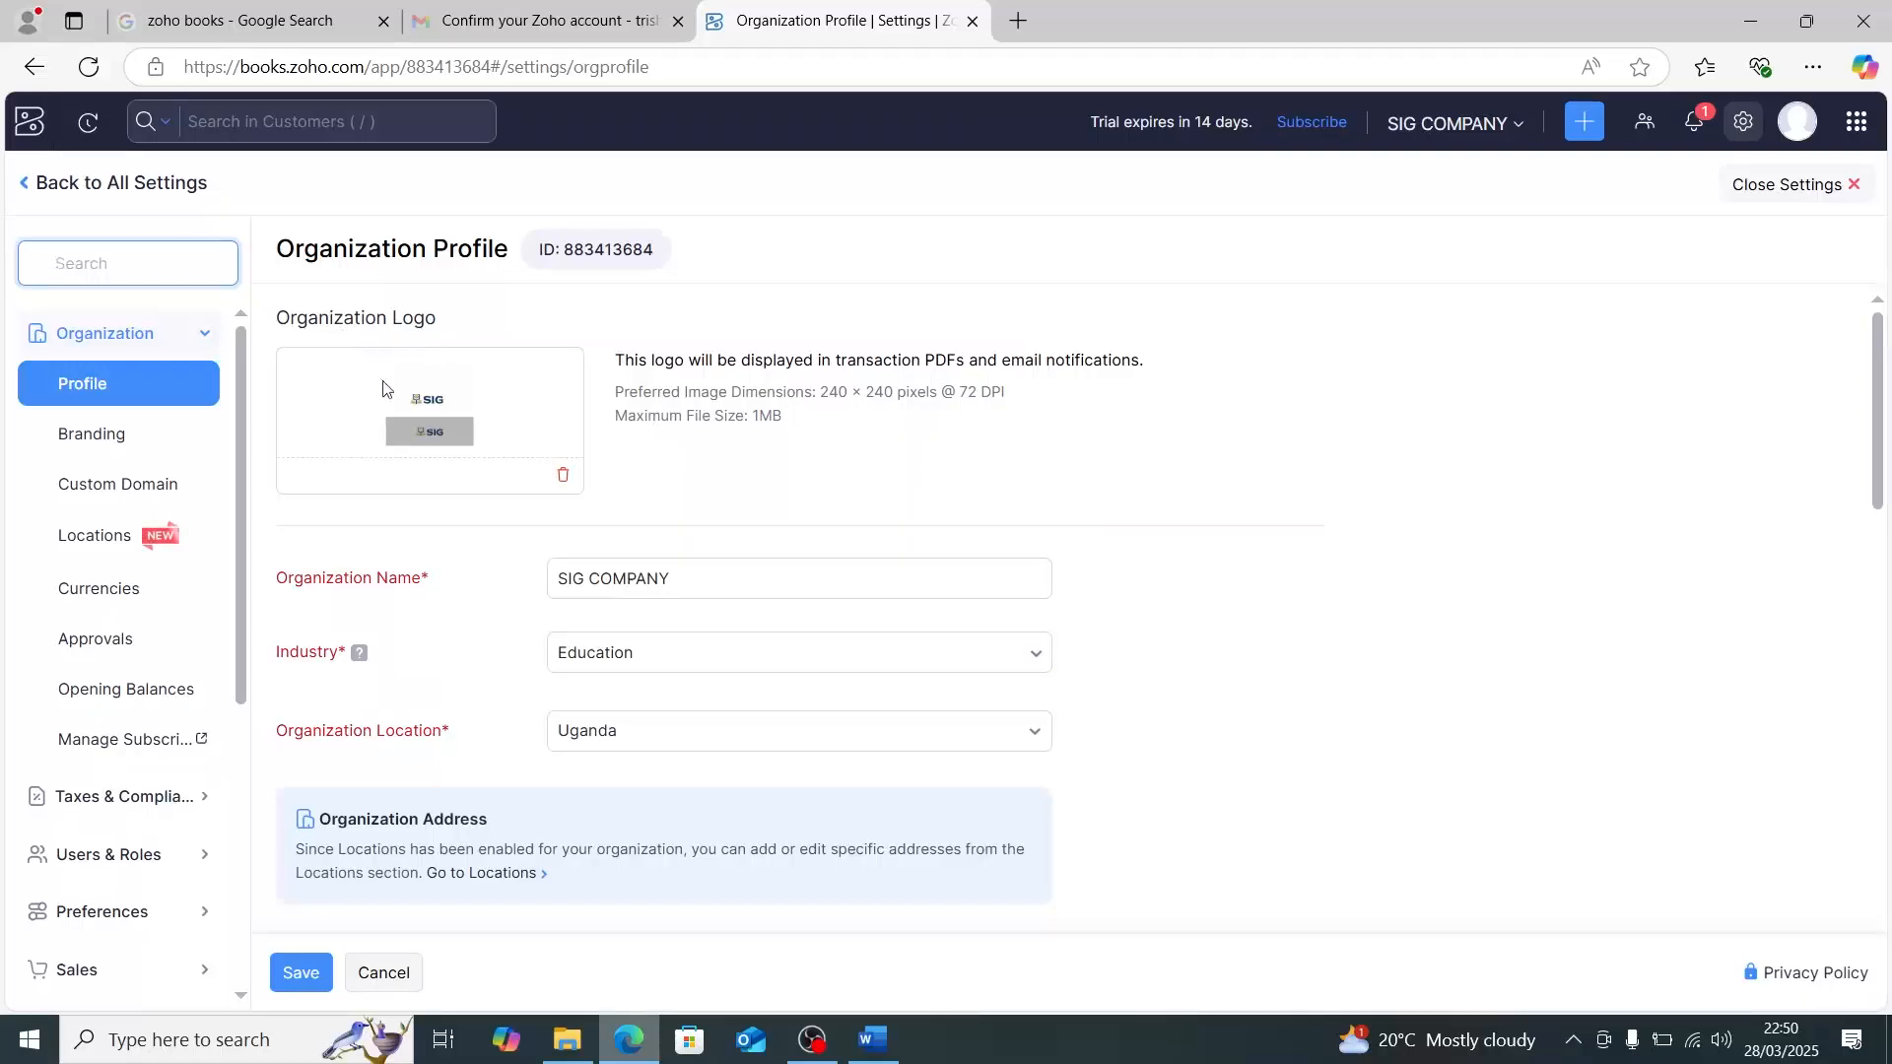
- Examine the organization profile's logo, industry, location, primary contact, currency, fiscal year, report basis, language, time zone and additional fields
scroll(411, 442, down, 2)
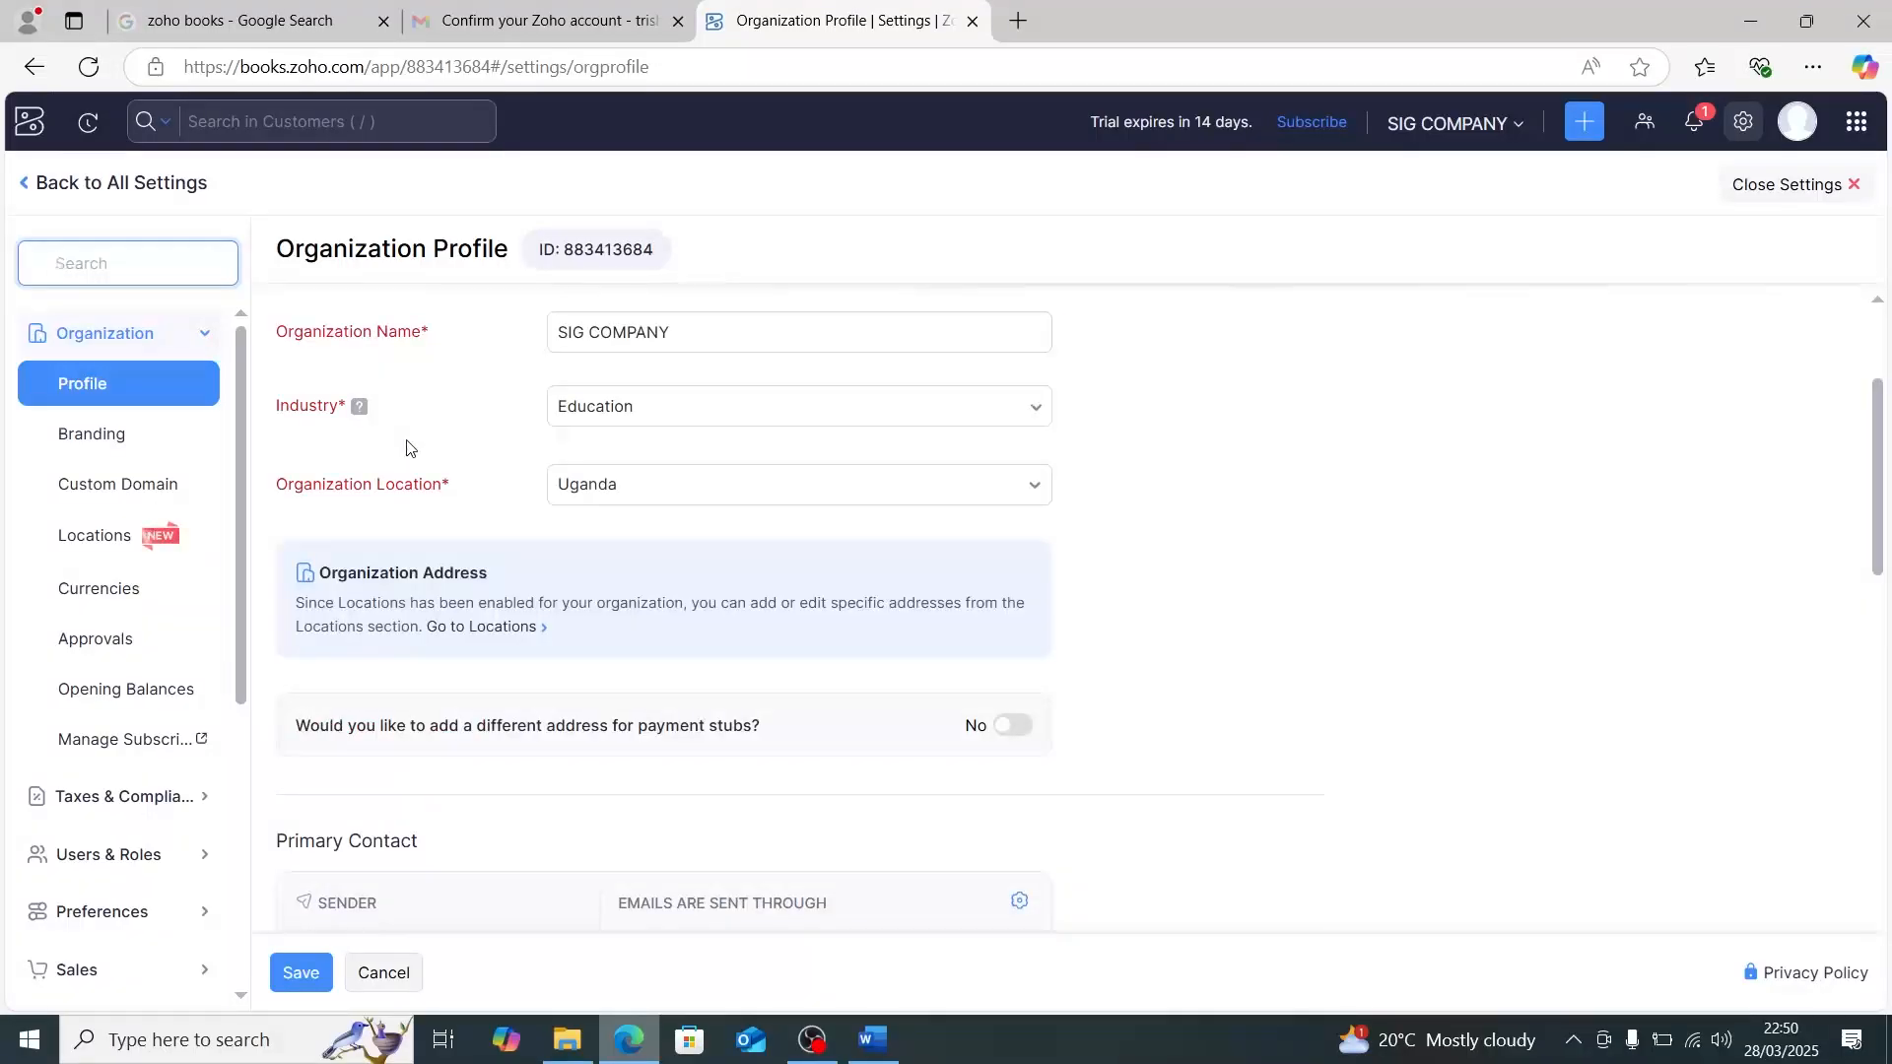
scroll(411, 447, down, 1)
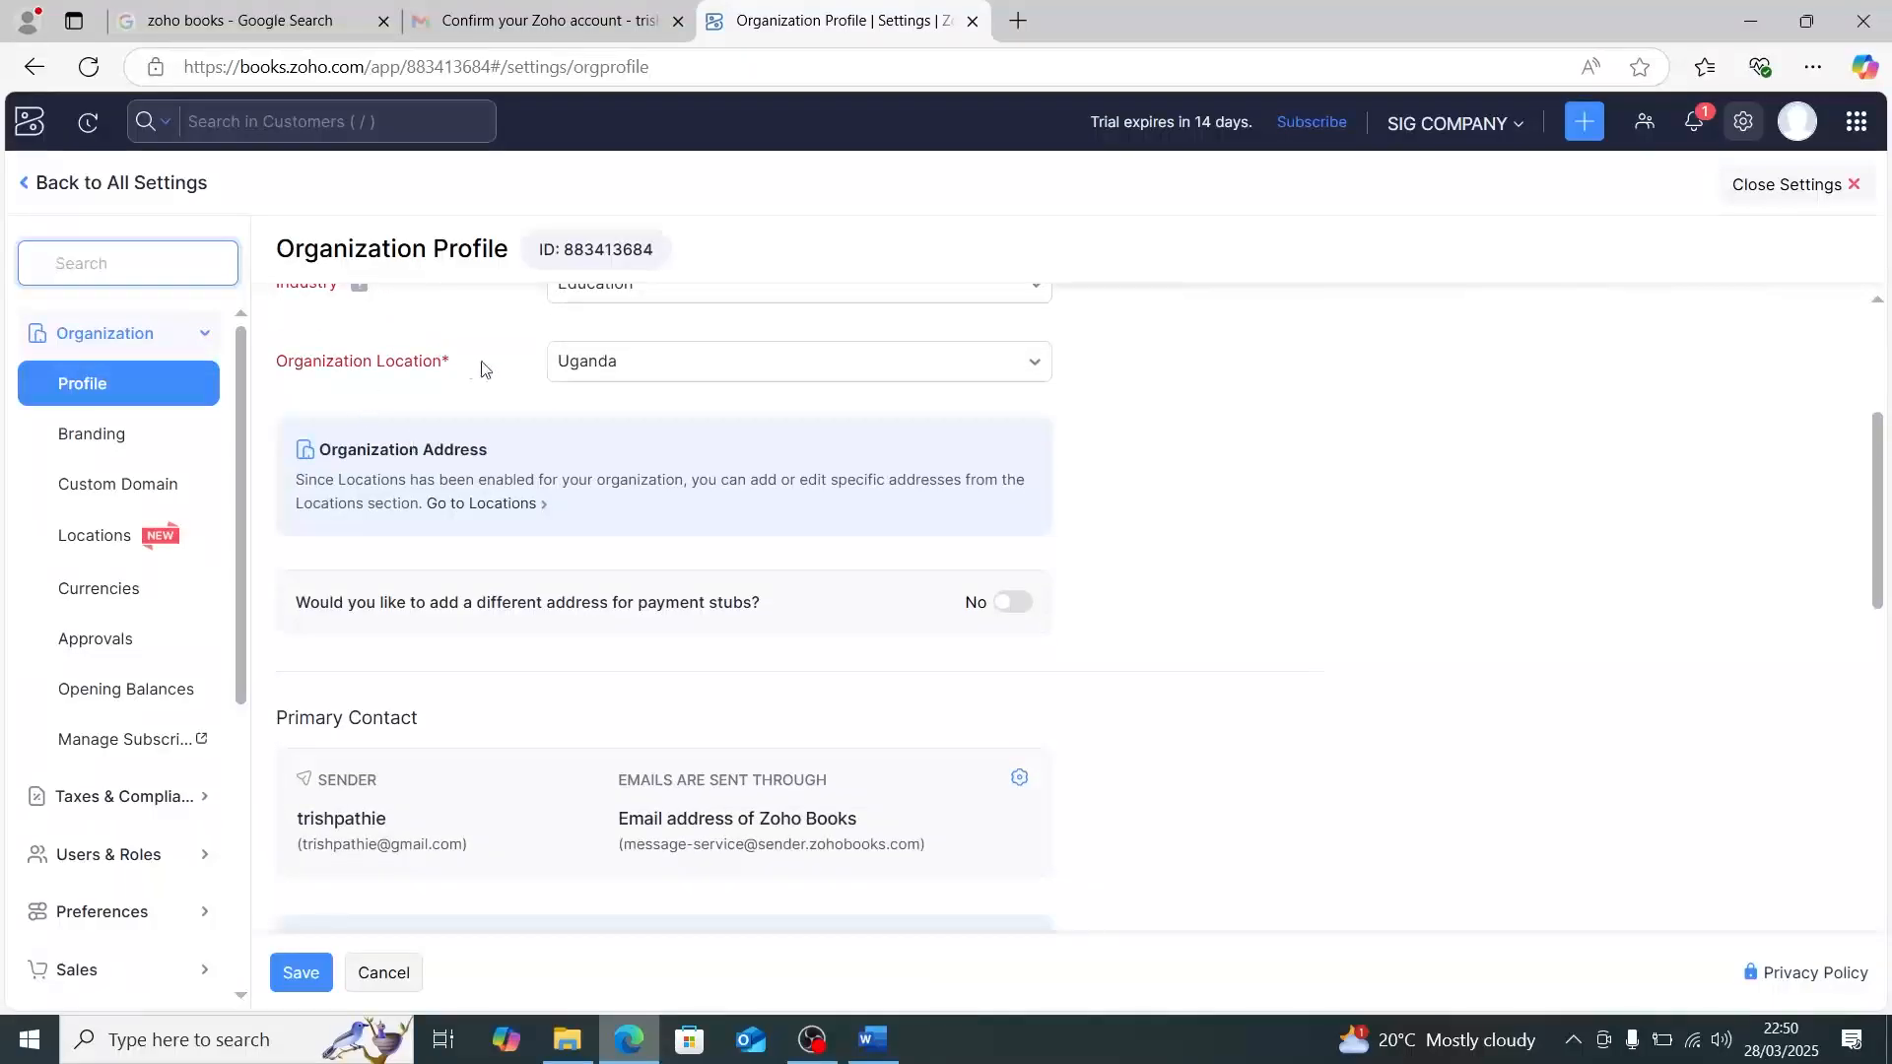
scroll(485, 371, down, 2)
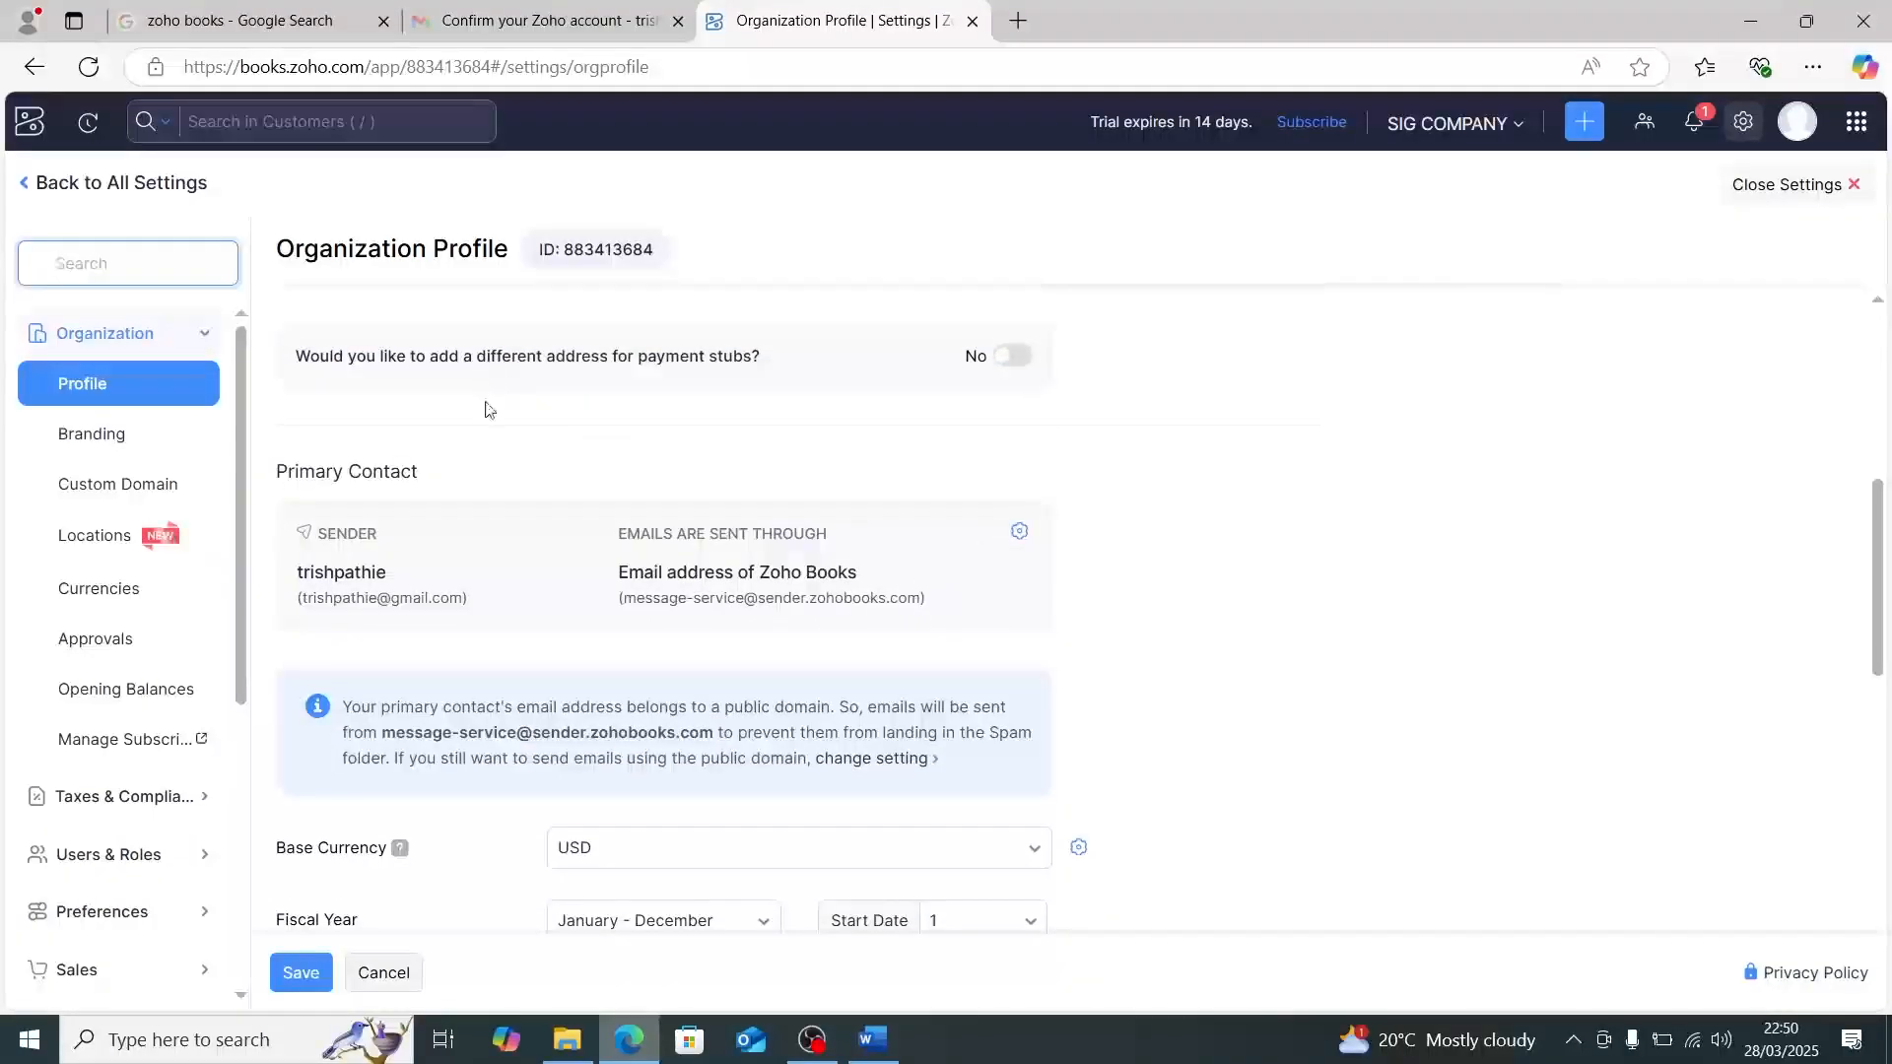
scroll(490, 463, down, 3)
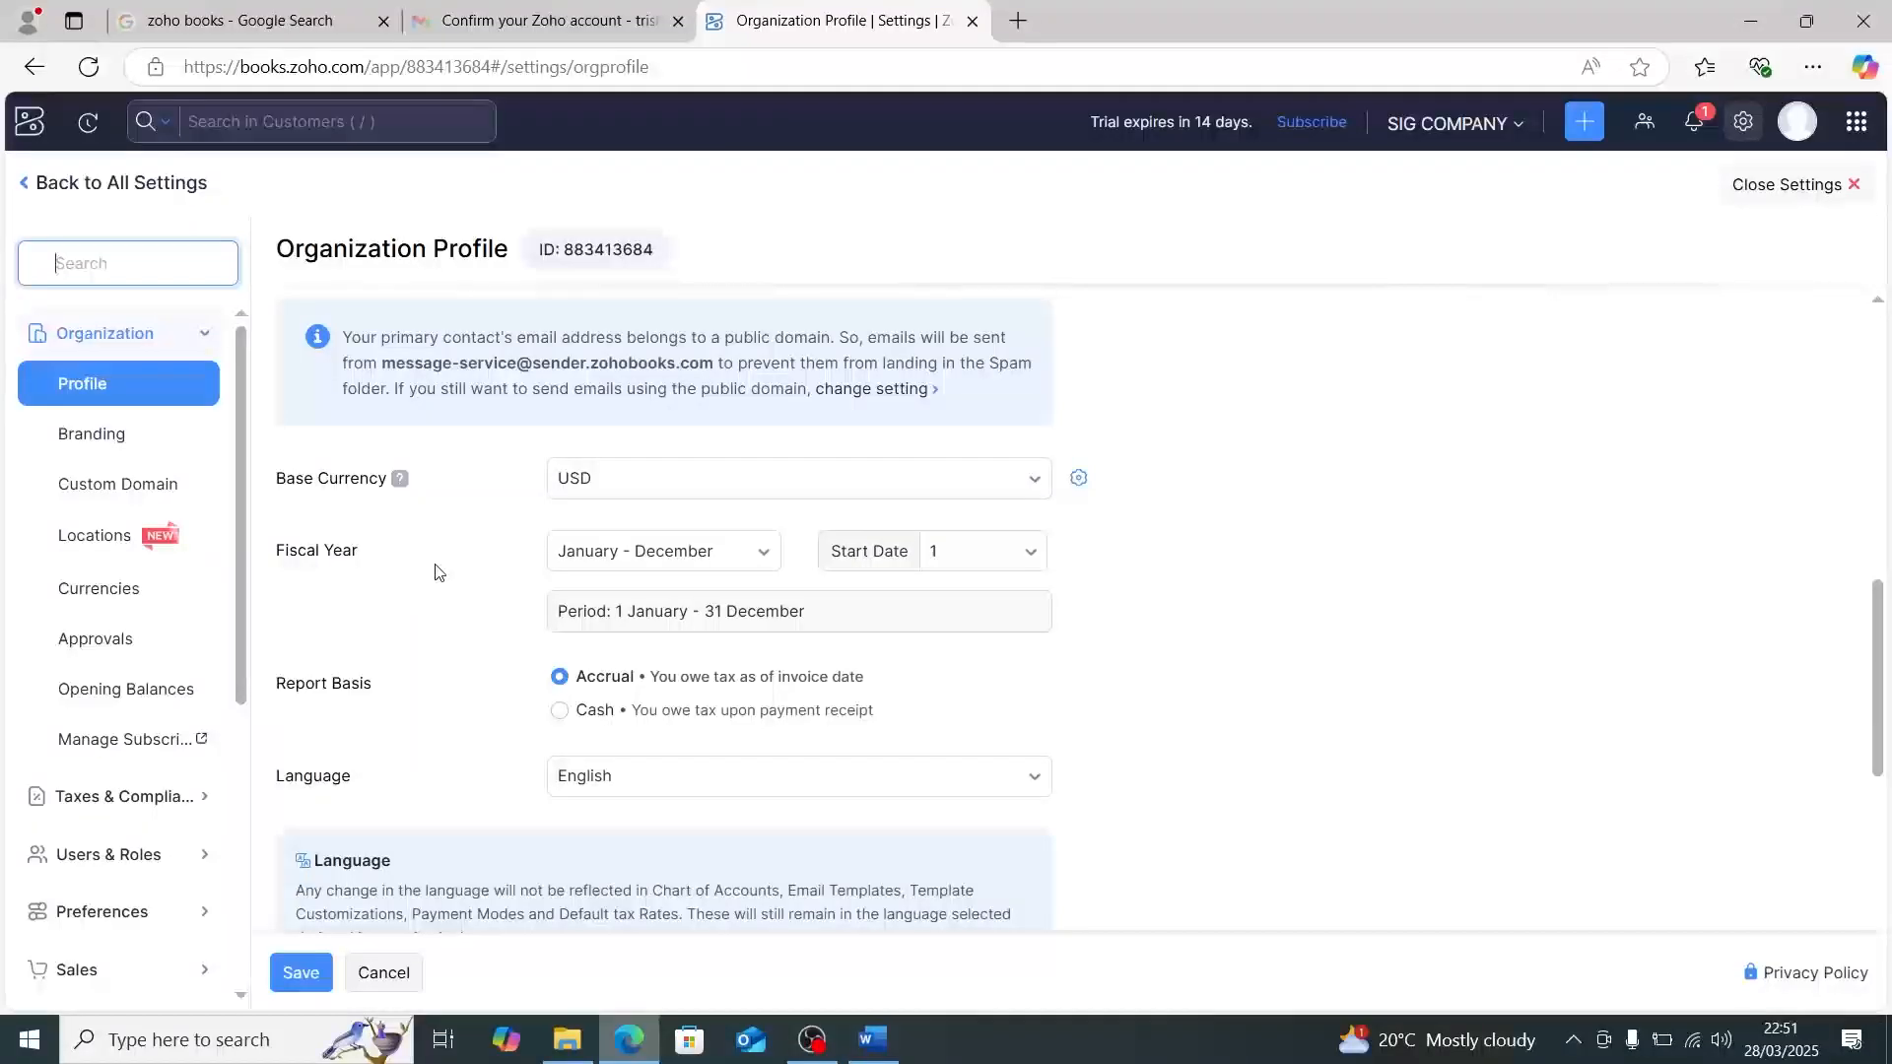
scroll(390, 581, down, 1)
scroll(473, 571, down, 1)
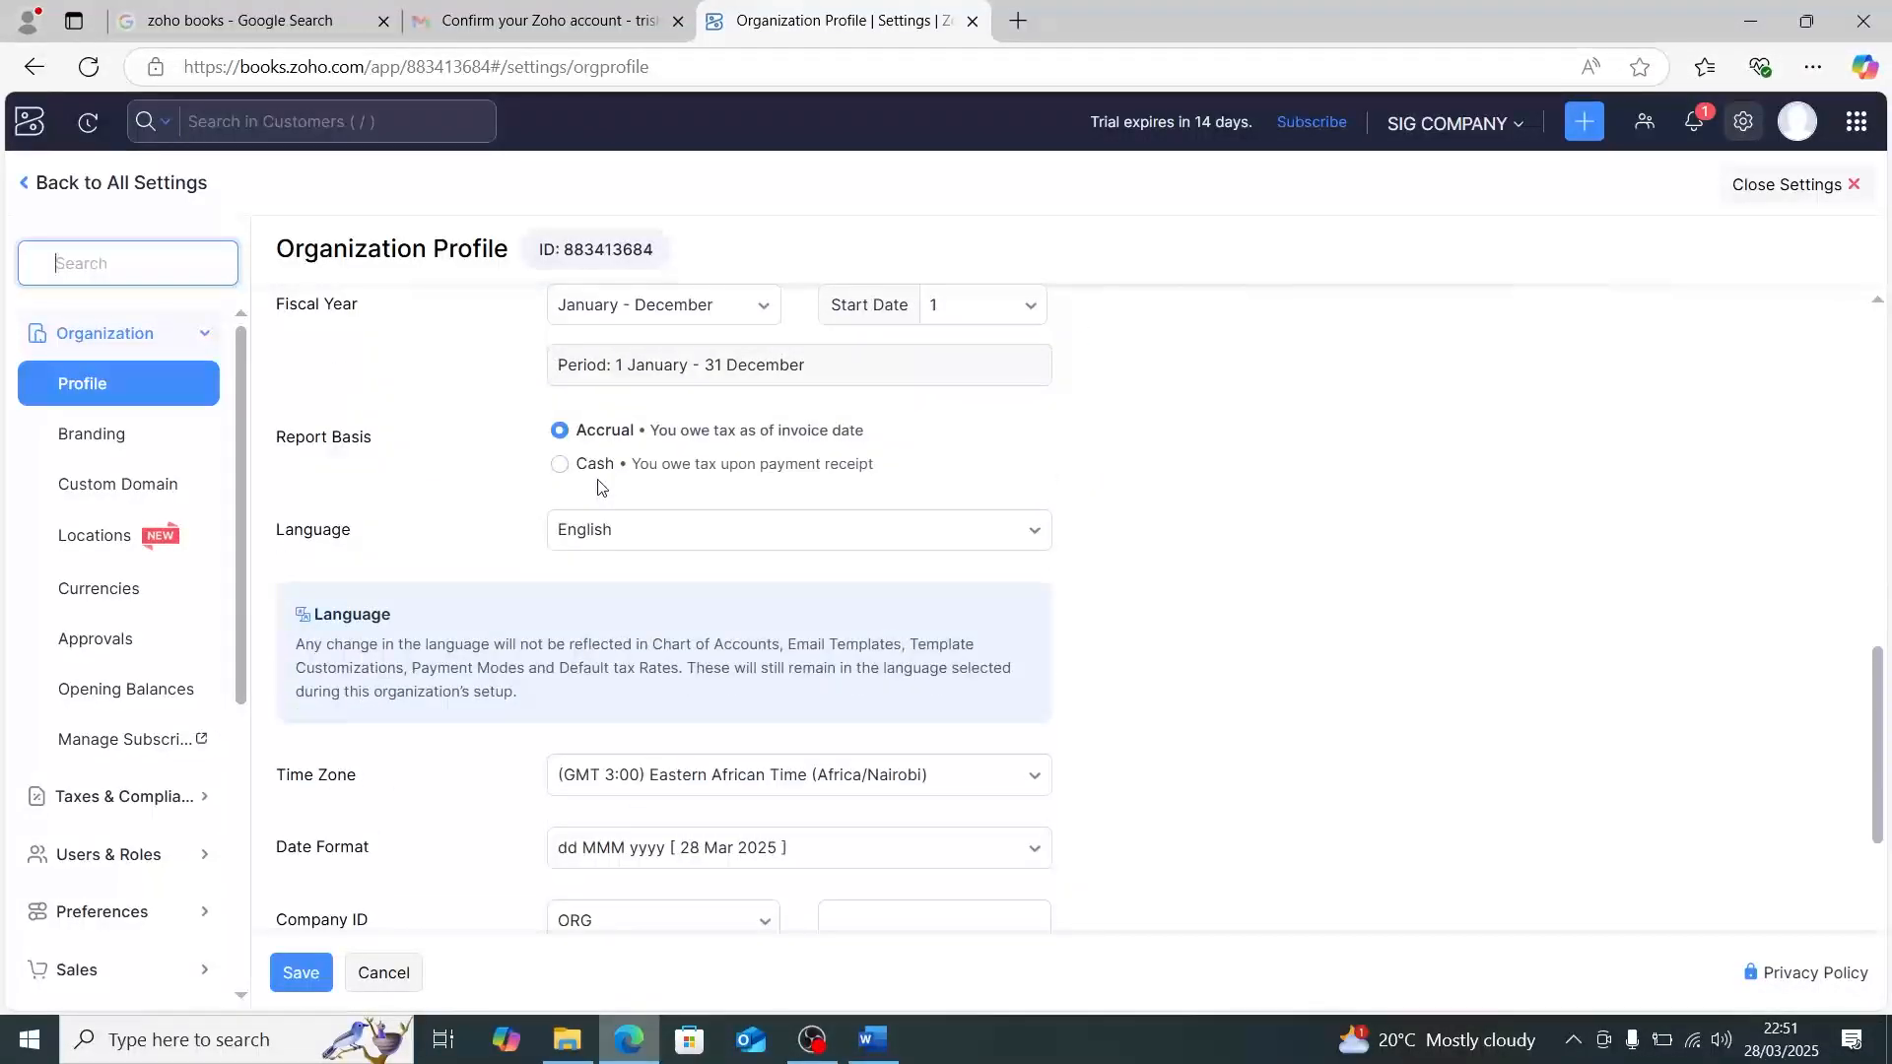
scroll(596, 488, down, 1)
scroll(418, 526, down, 3)
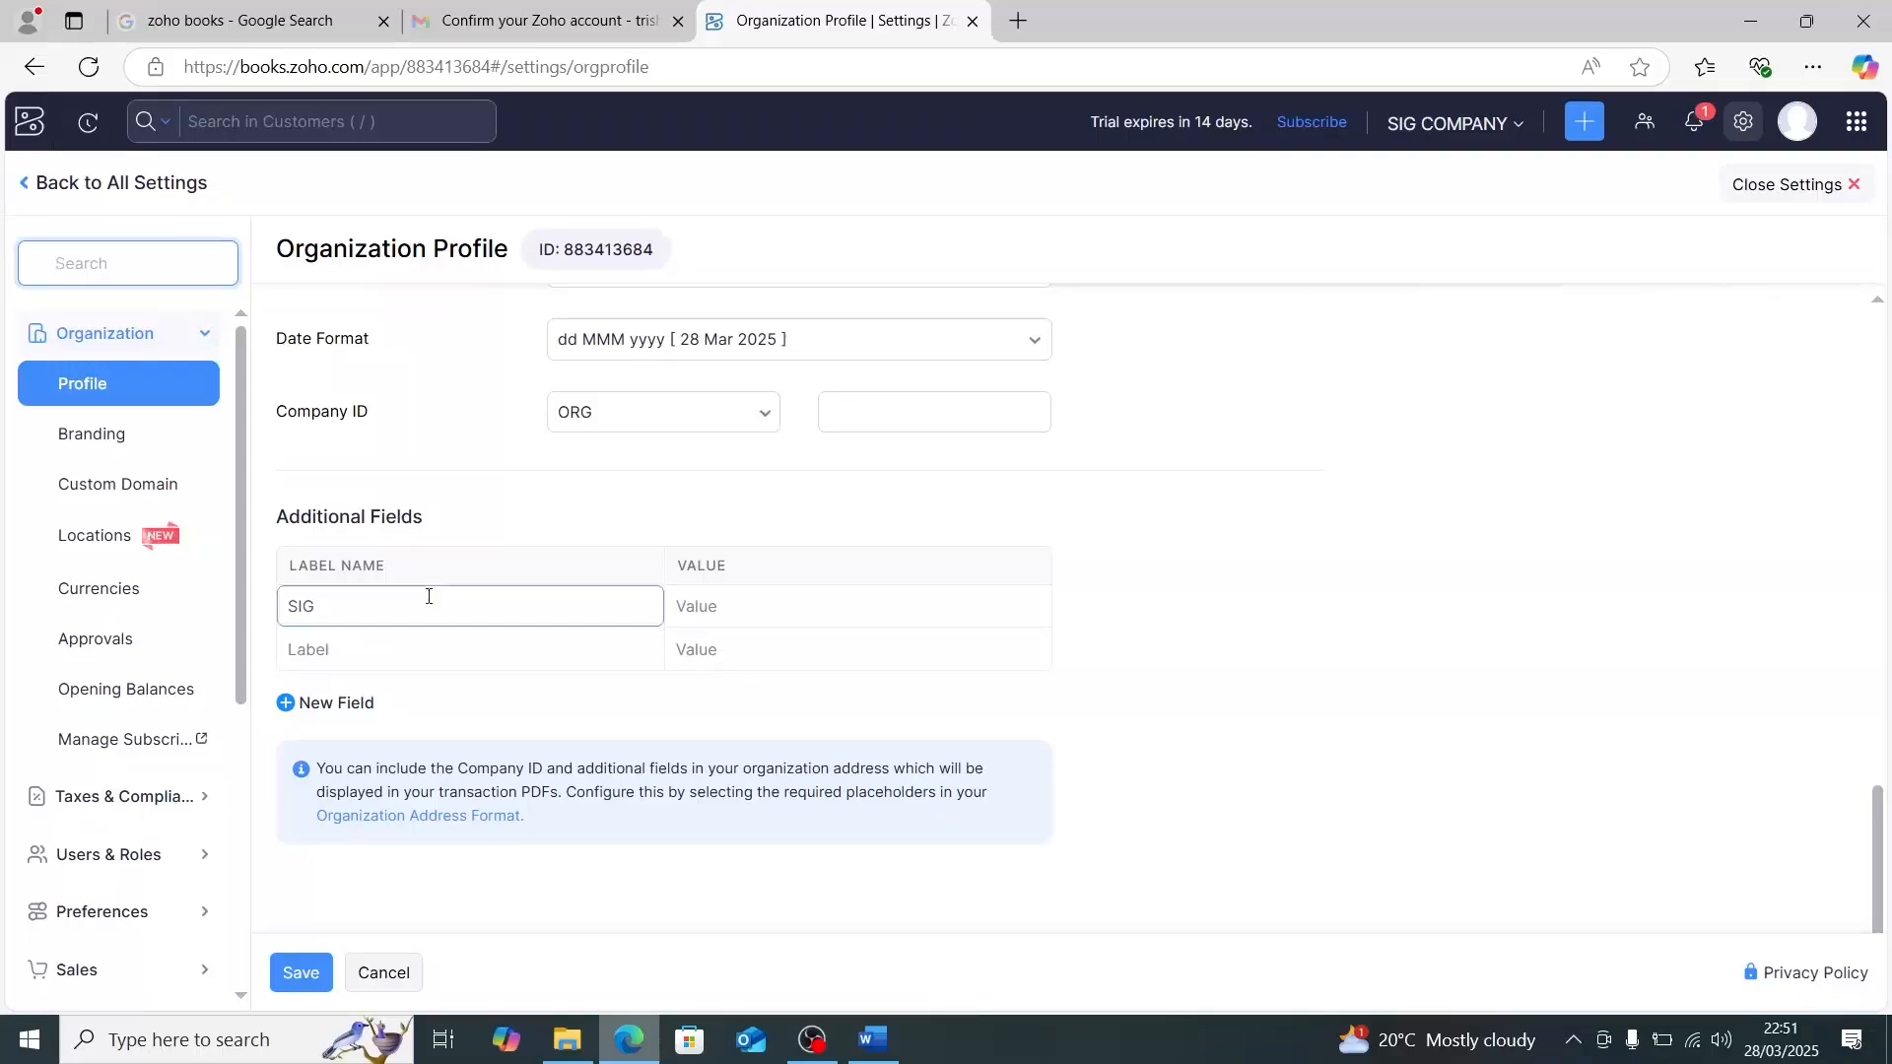
scroll(765, 478, up, 4)
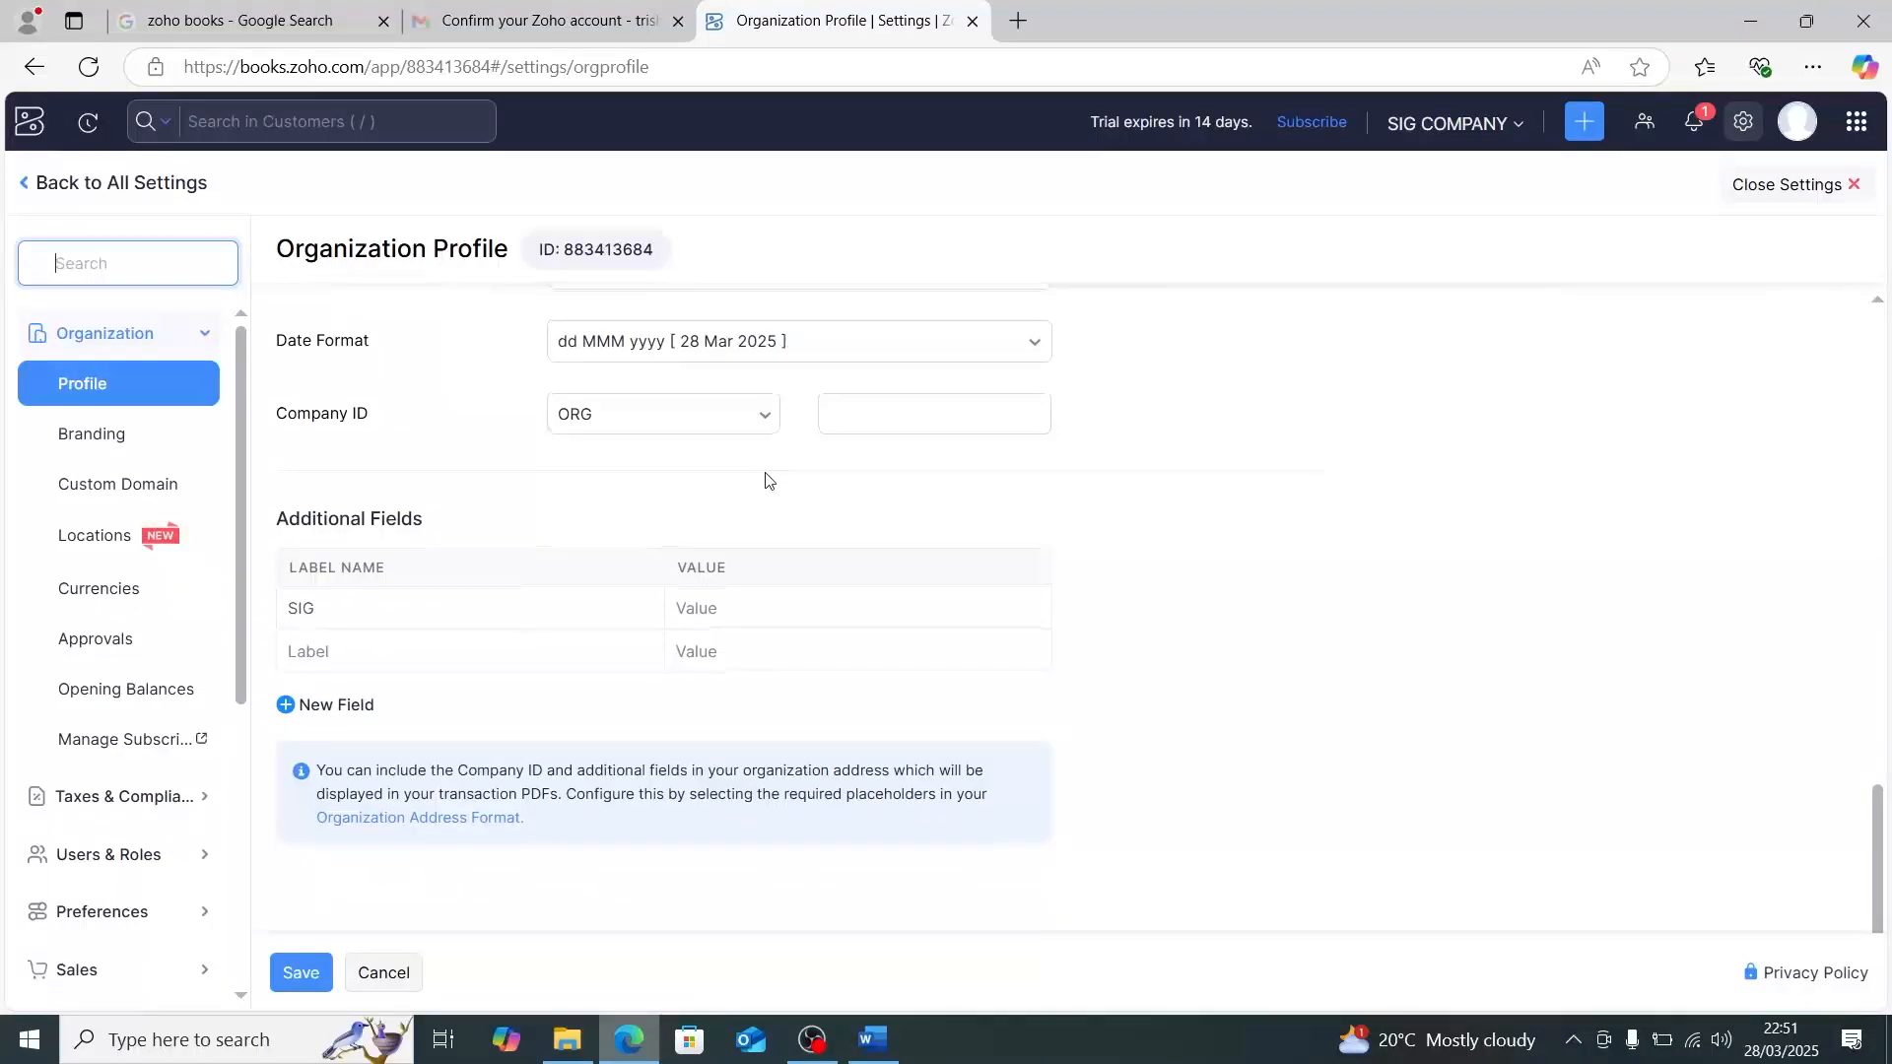
scroll(765, 478, up, 4)
scroll(550, 515, down, 5)
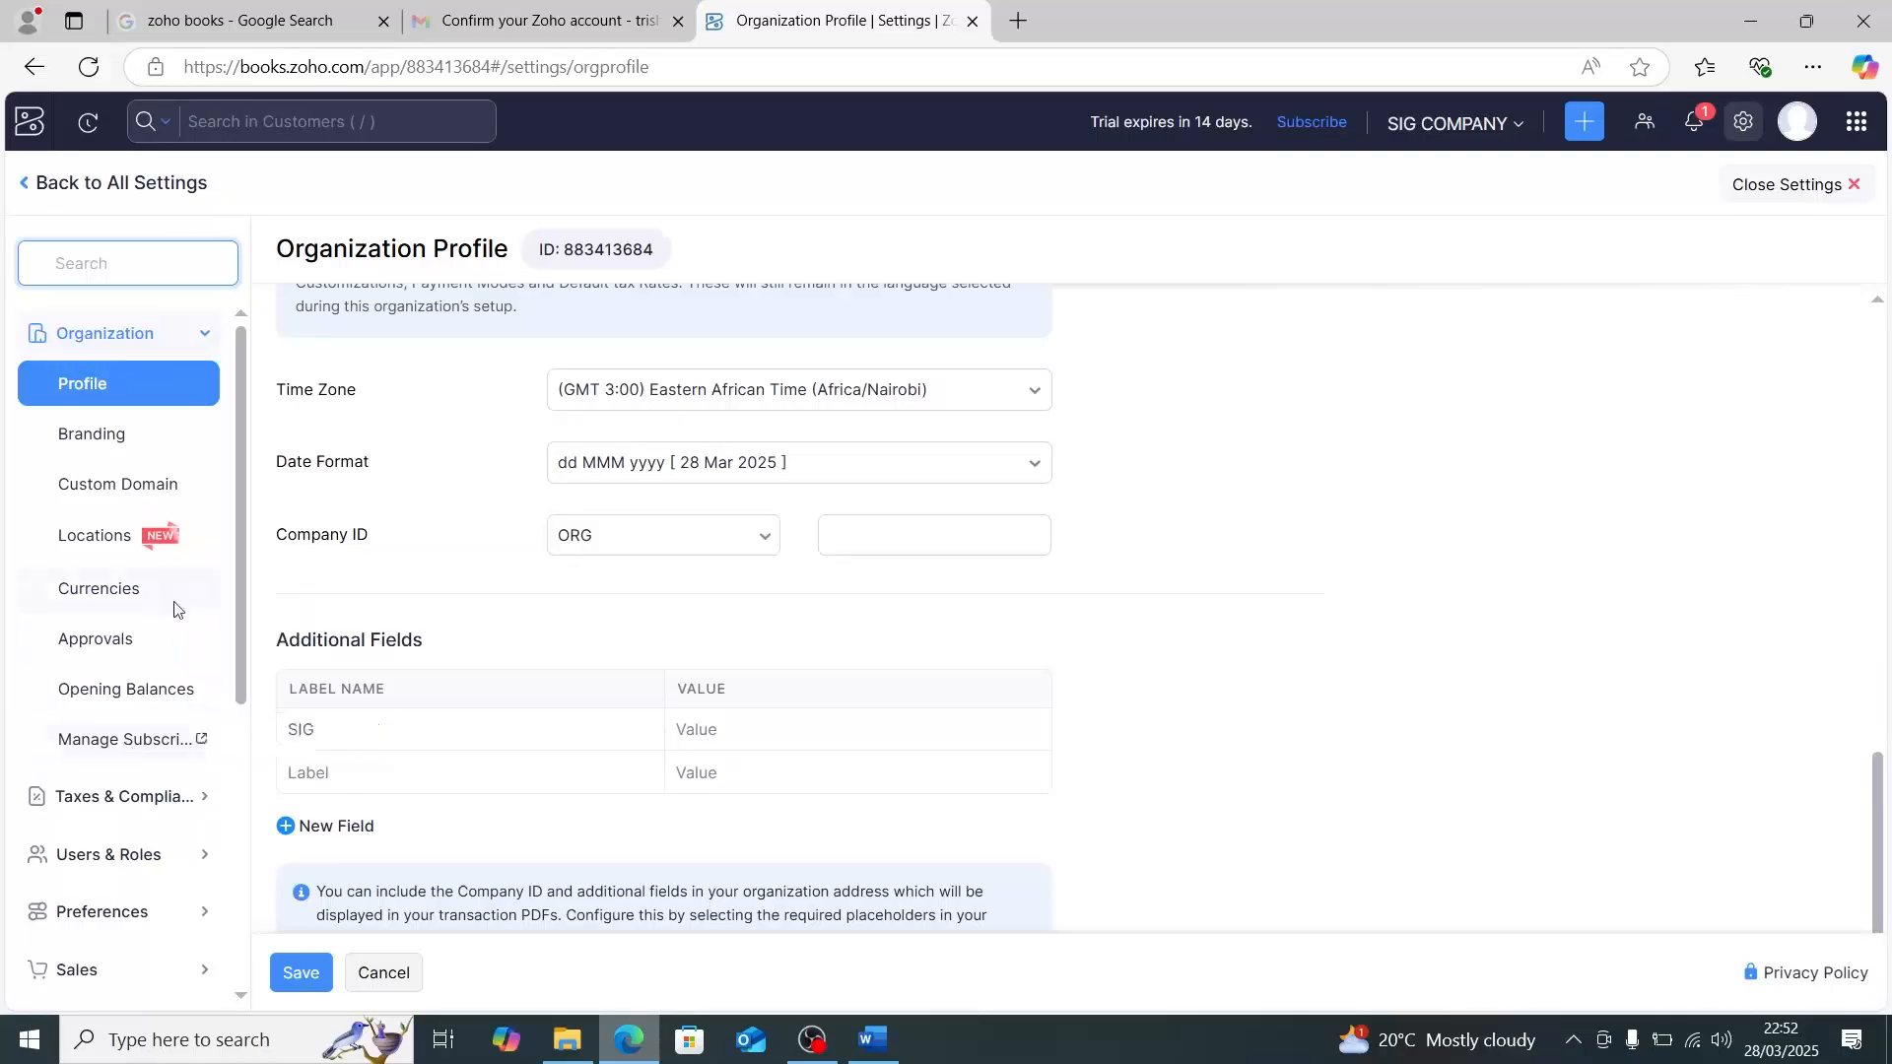
- Open the organization's locations, look through the form for adding a location, and close the settings without saving
click(106, 535)
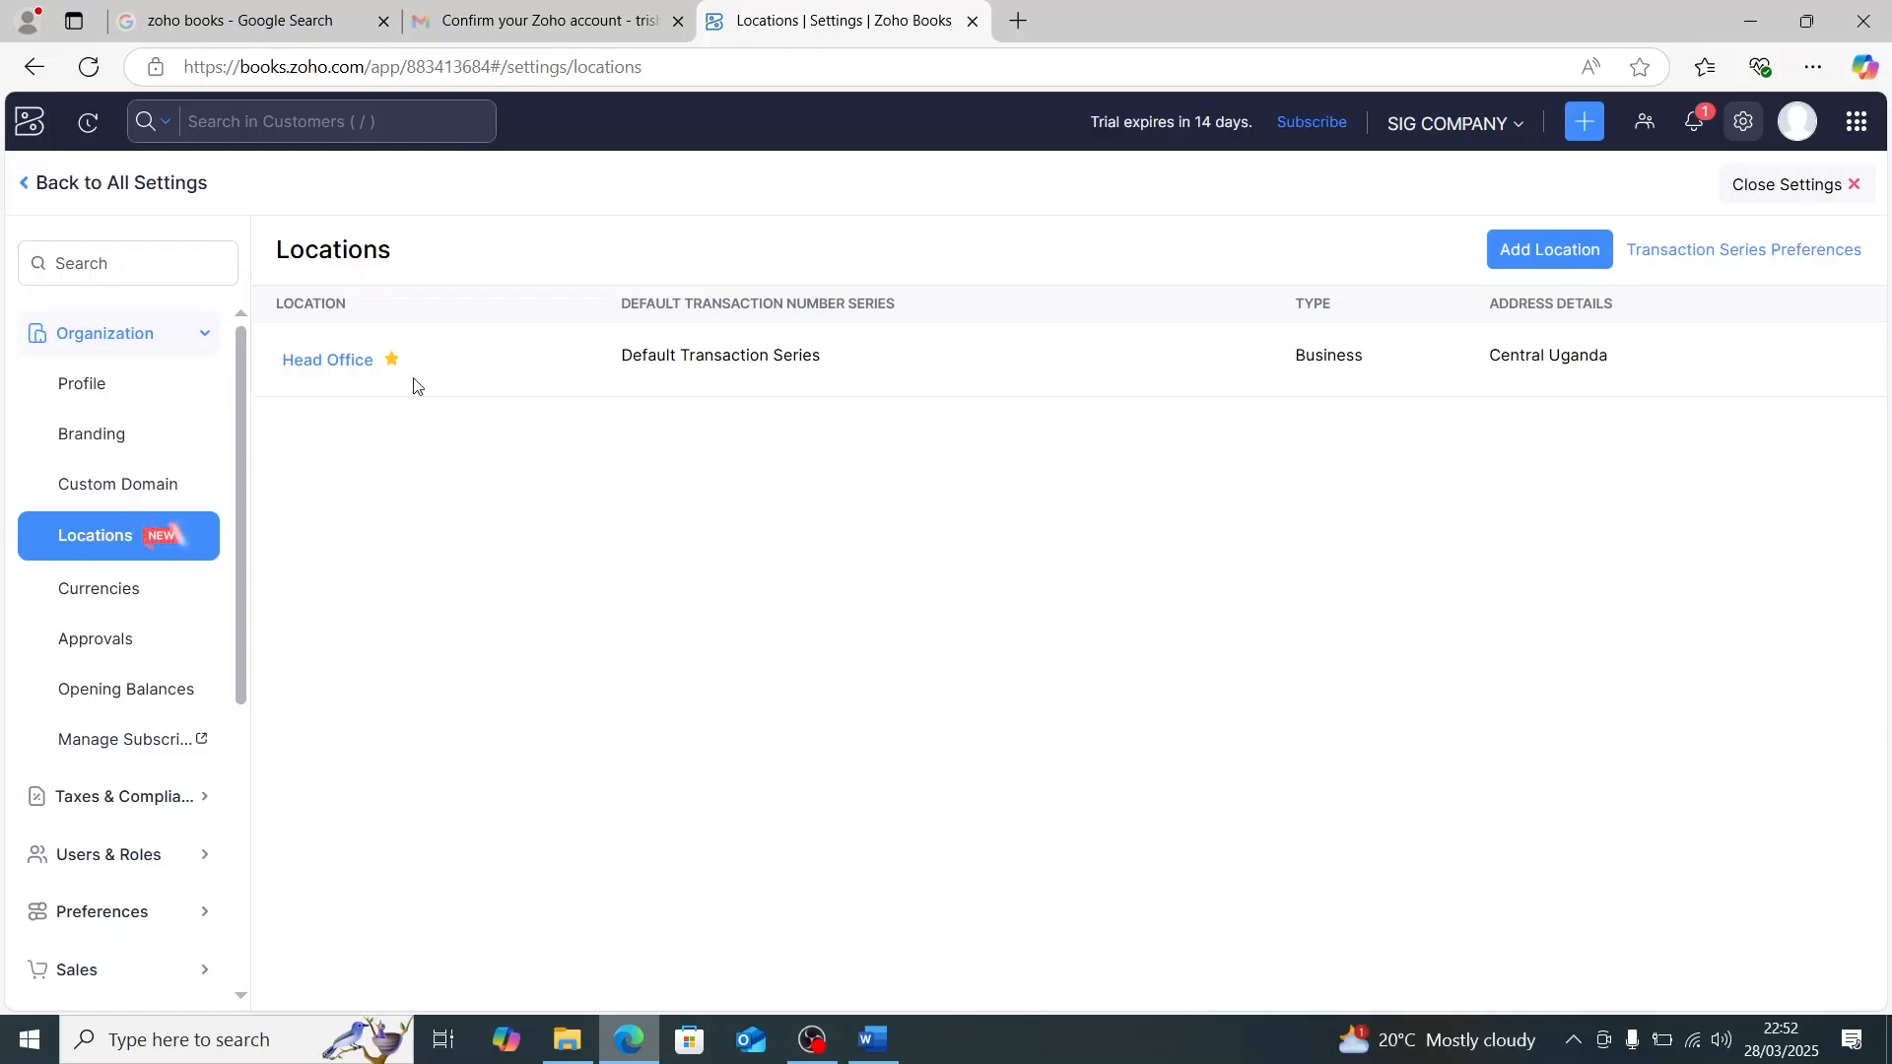
mouse_move(410, 386)
click(1547, 247)
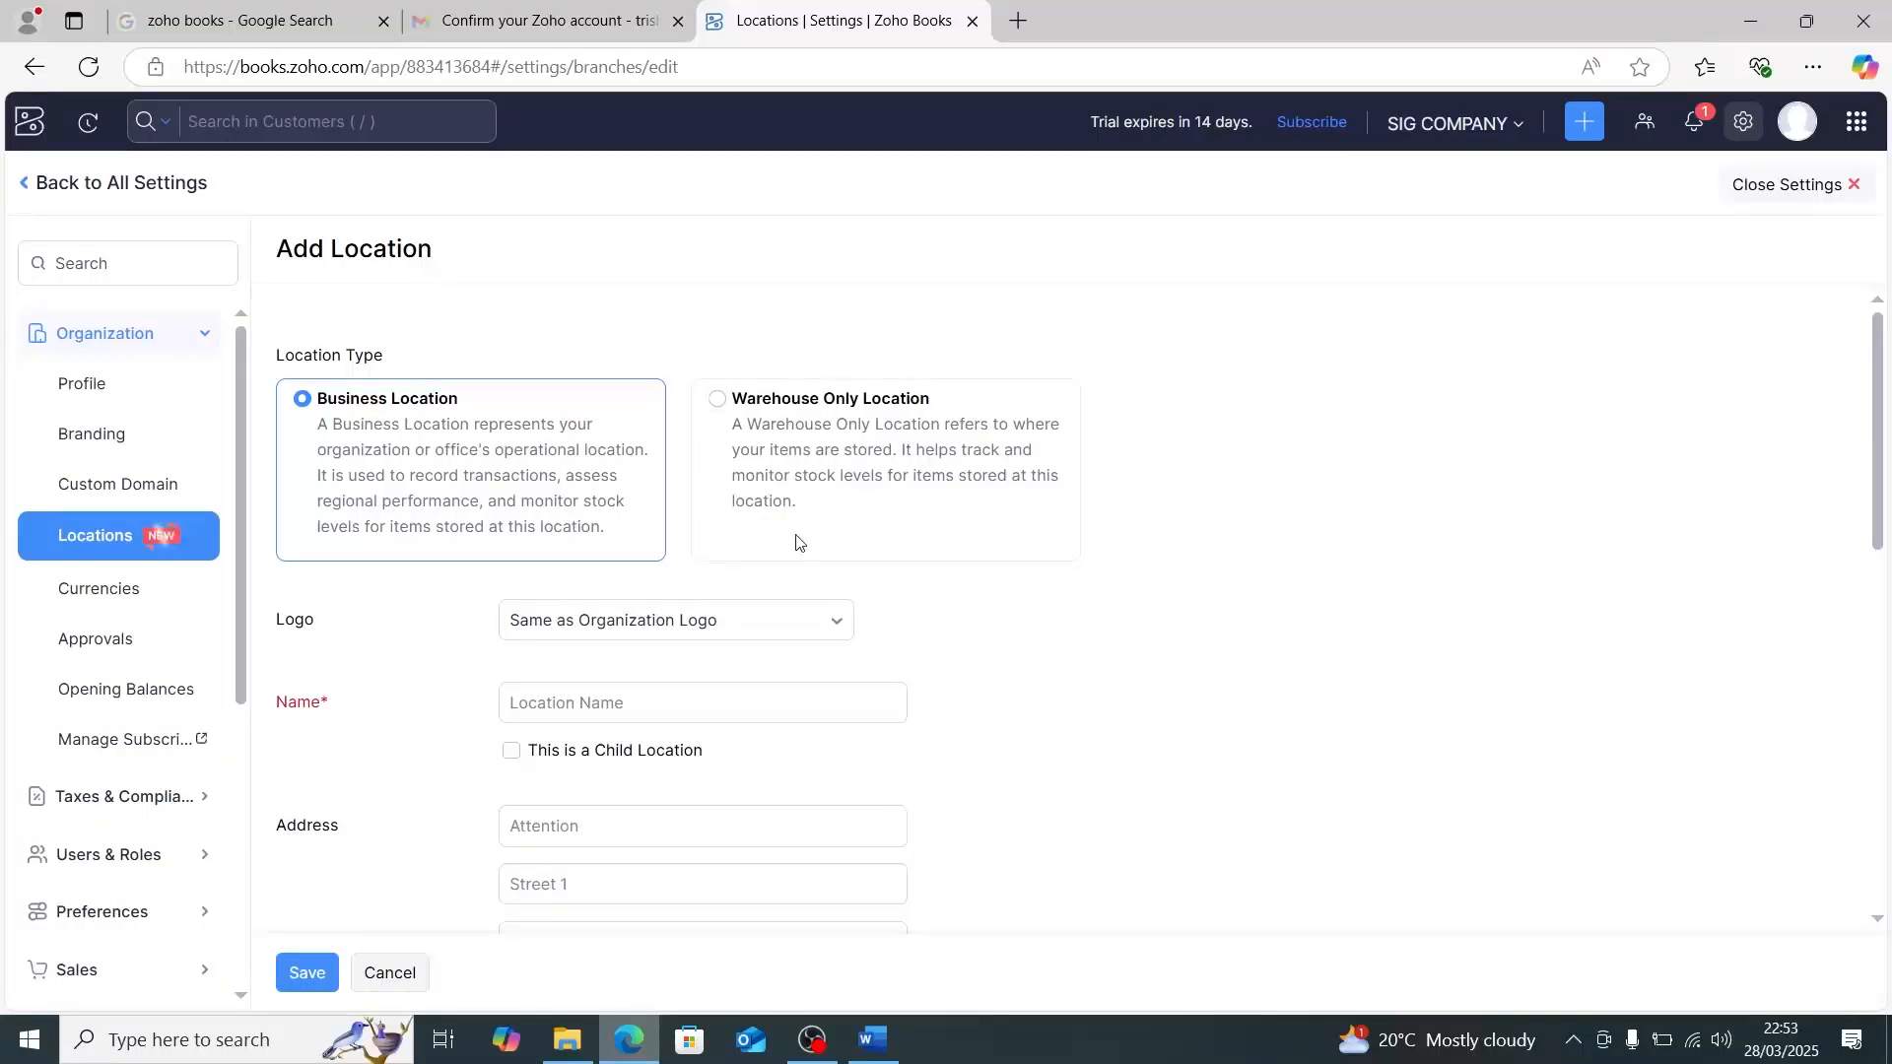
scroll(794, 540, down, 3)
scroll(797, 535, down, 7)
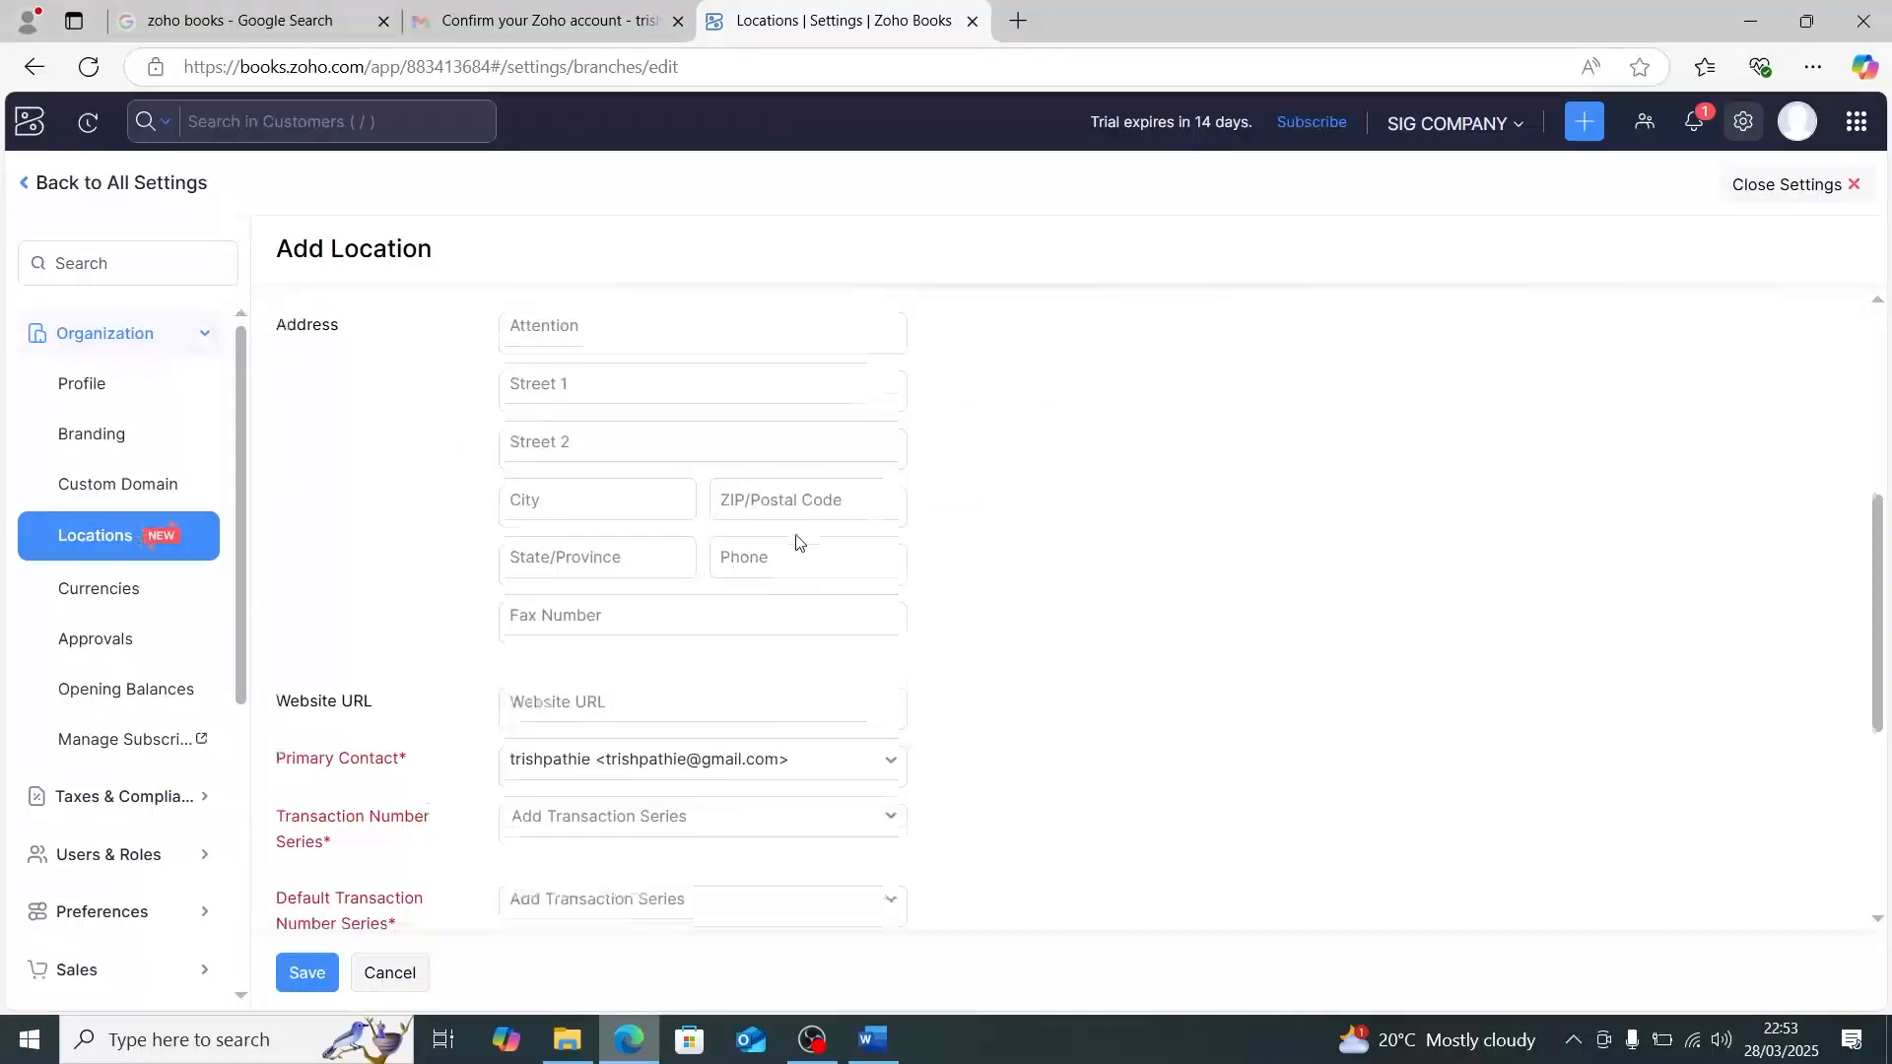
scroll(1317, 519, up, 10)
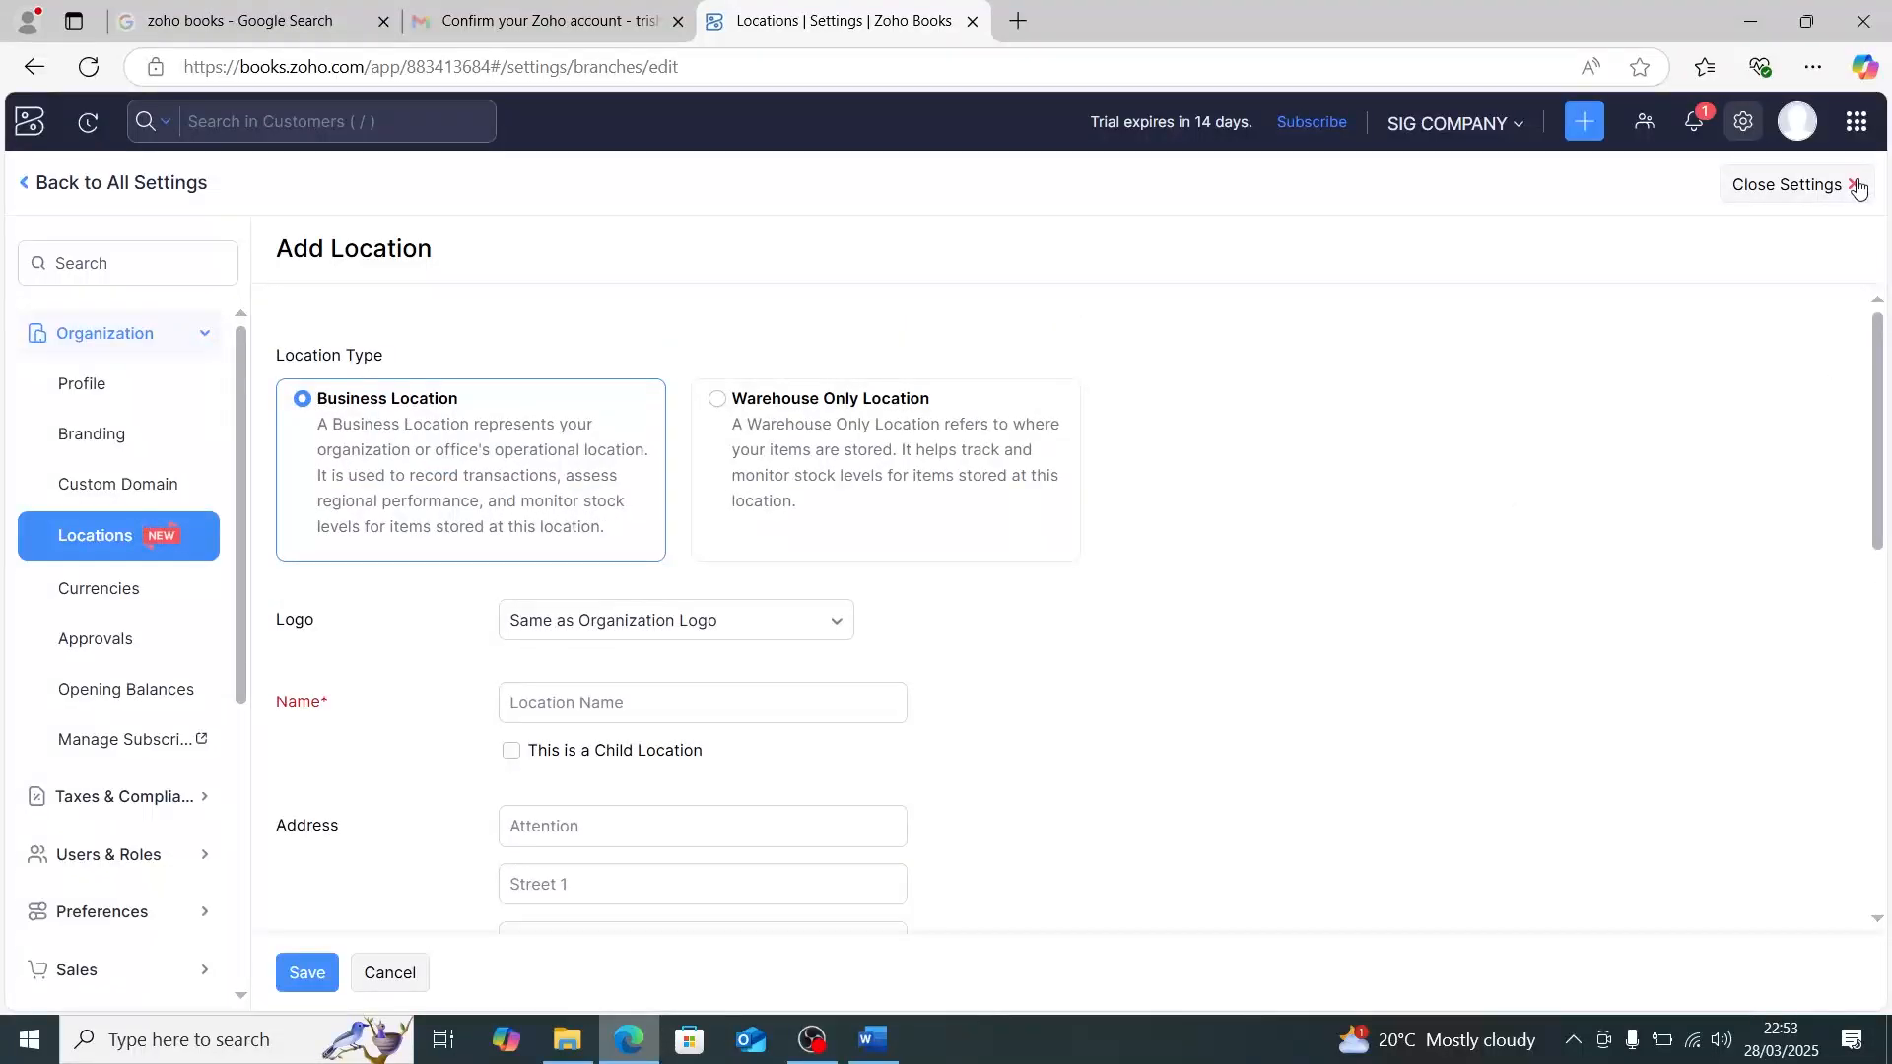
click(1849, 205)
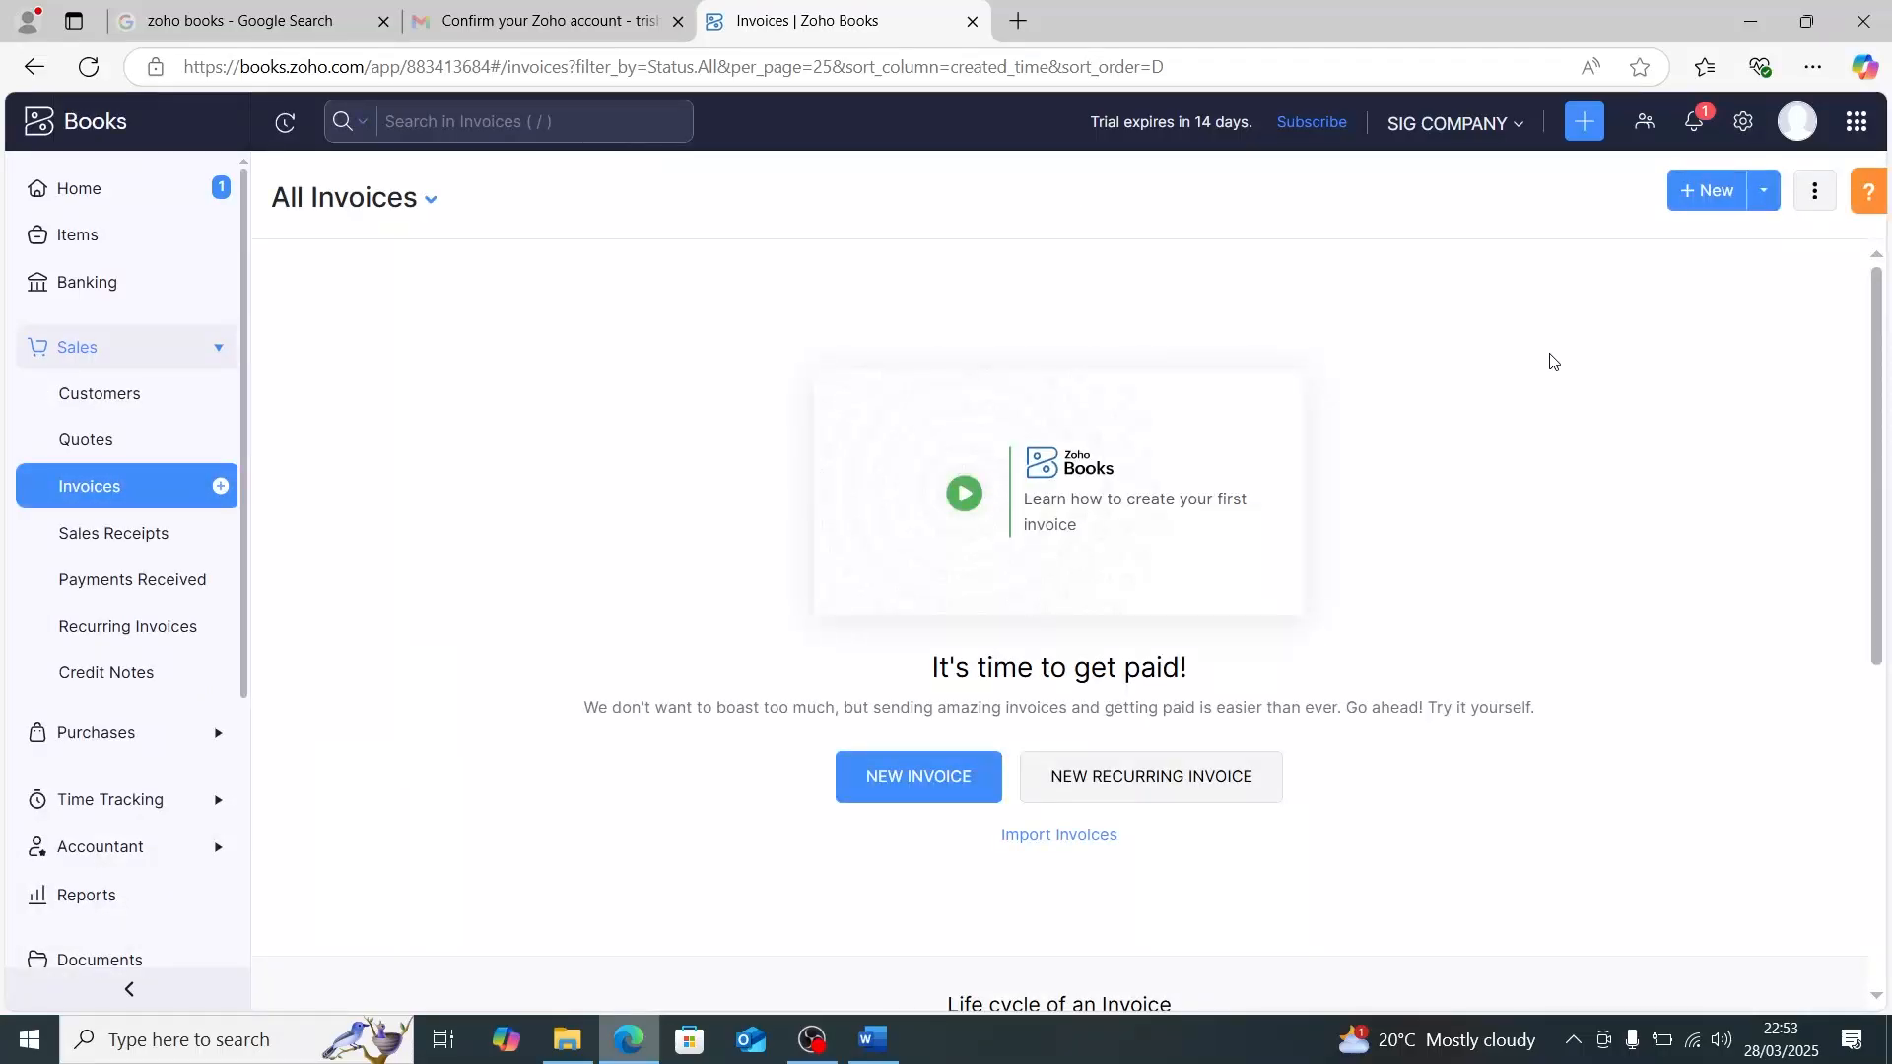
- Open the invoice Standard Template for editing from the PDF template settings
click(1741, 128)
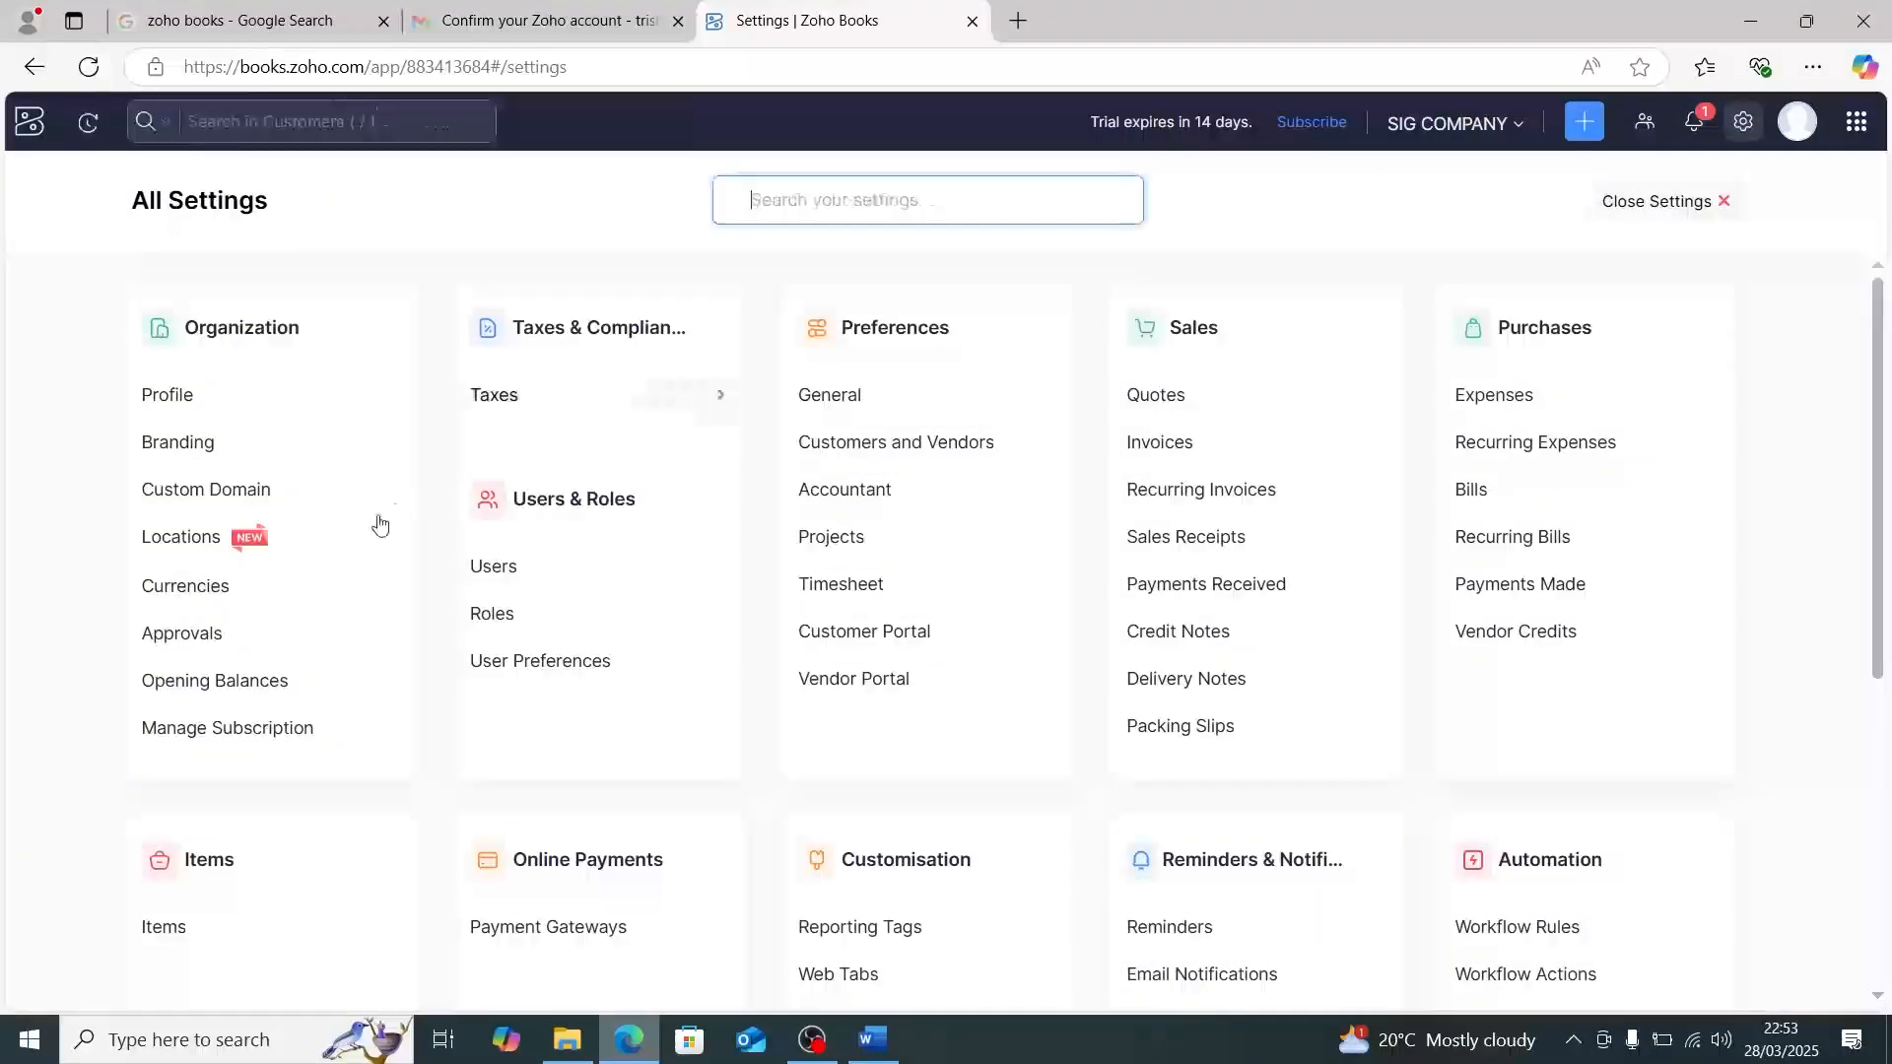
scroll(734, 689, down, 1)
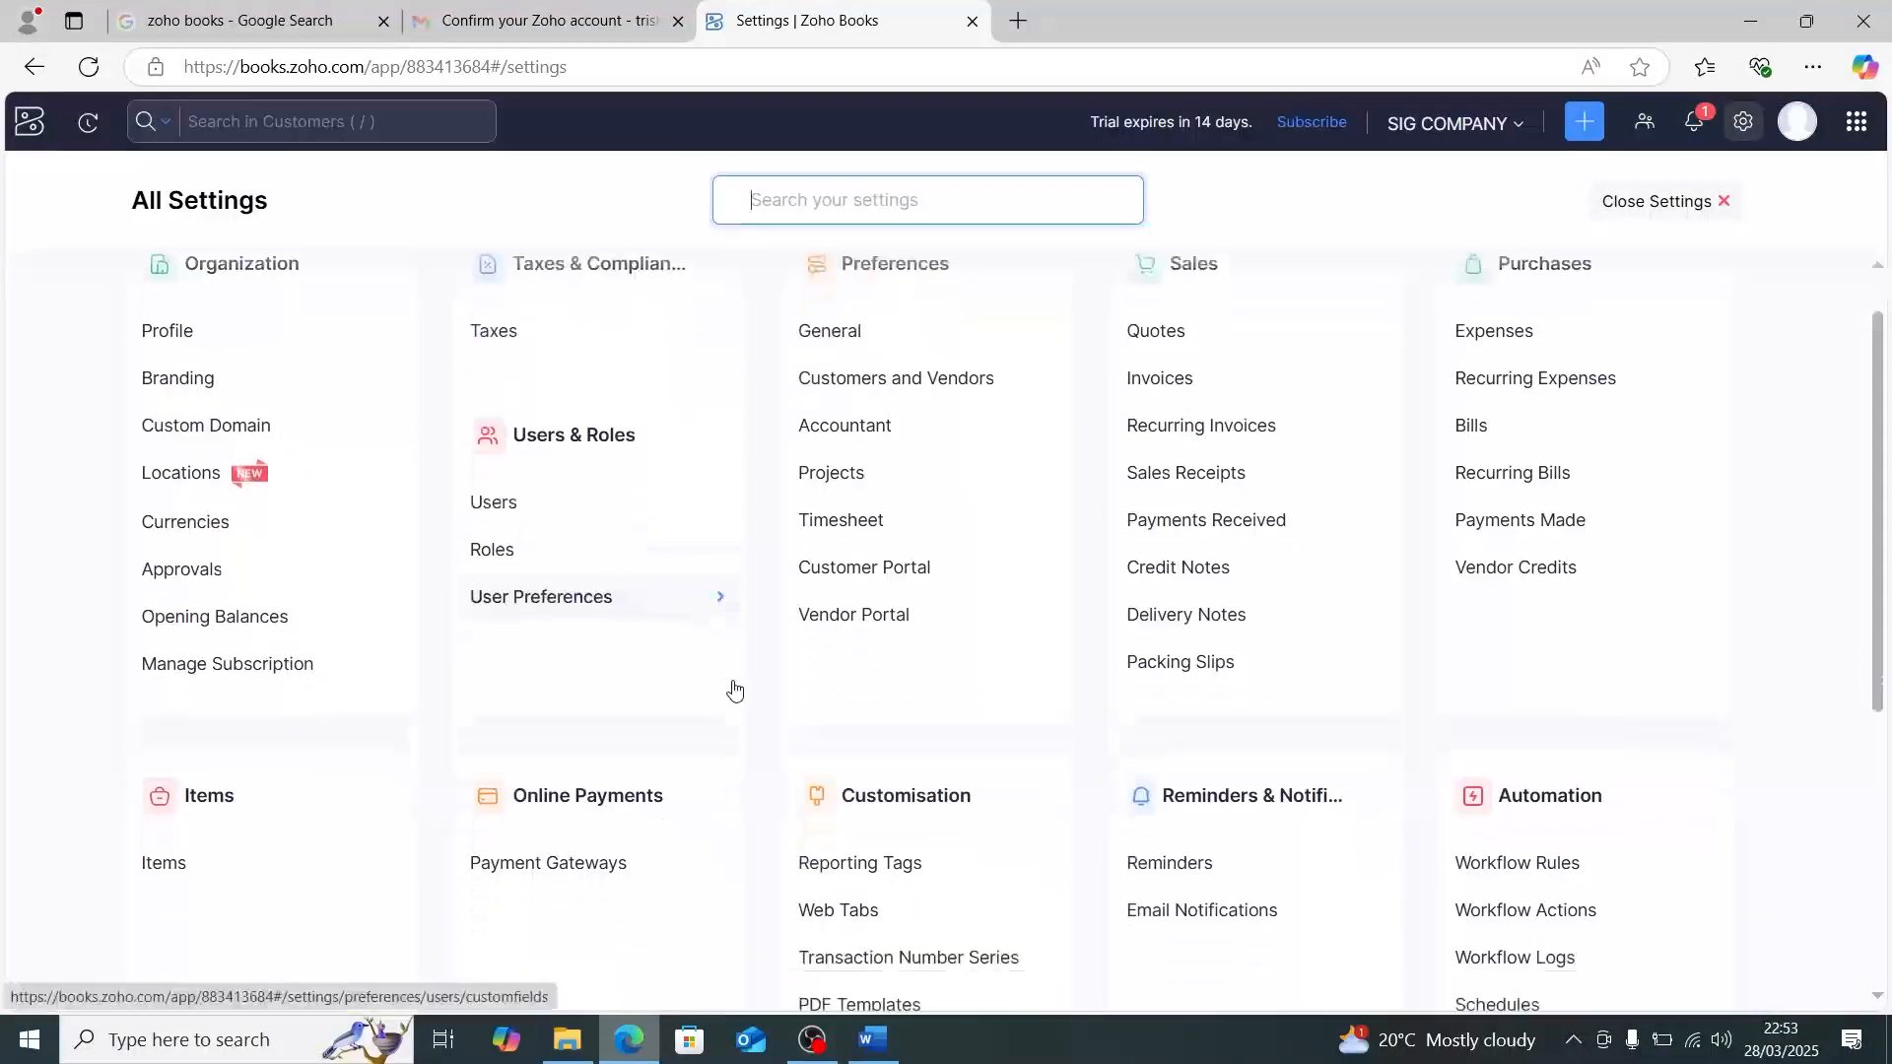
scroll(734, 690, down, 2)
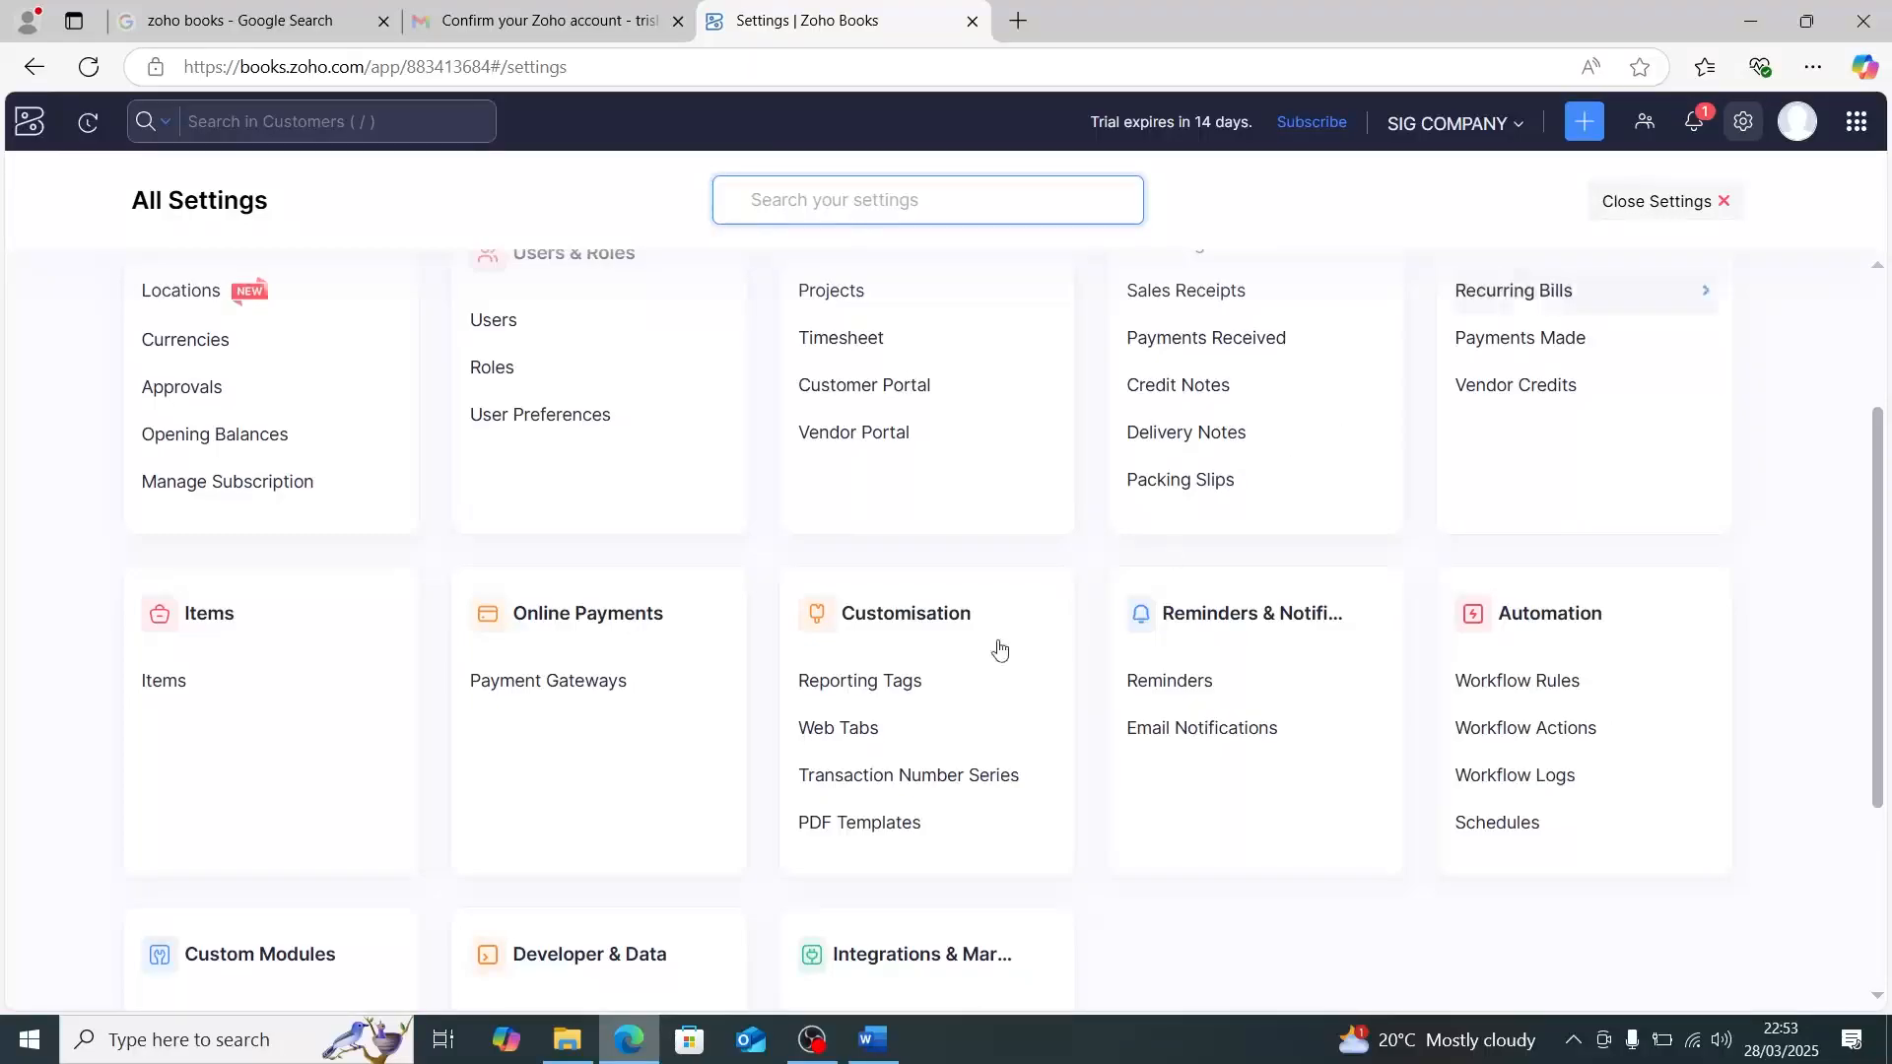
click(845, 828)
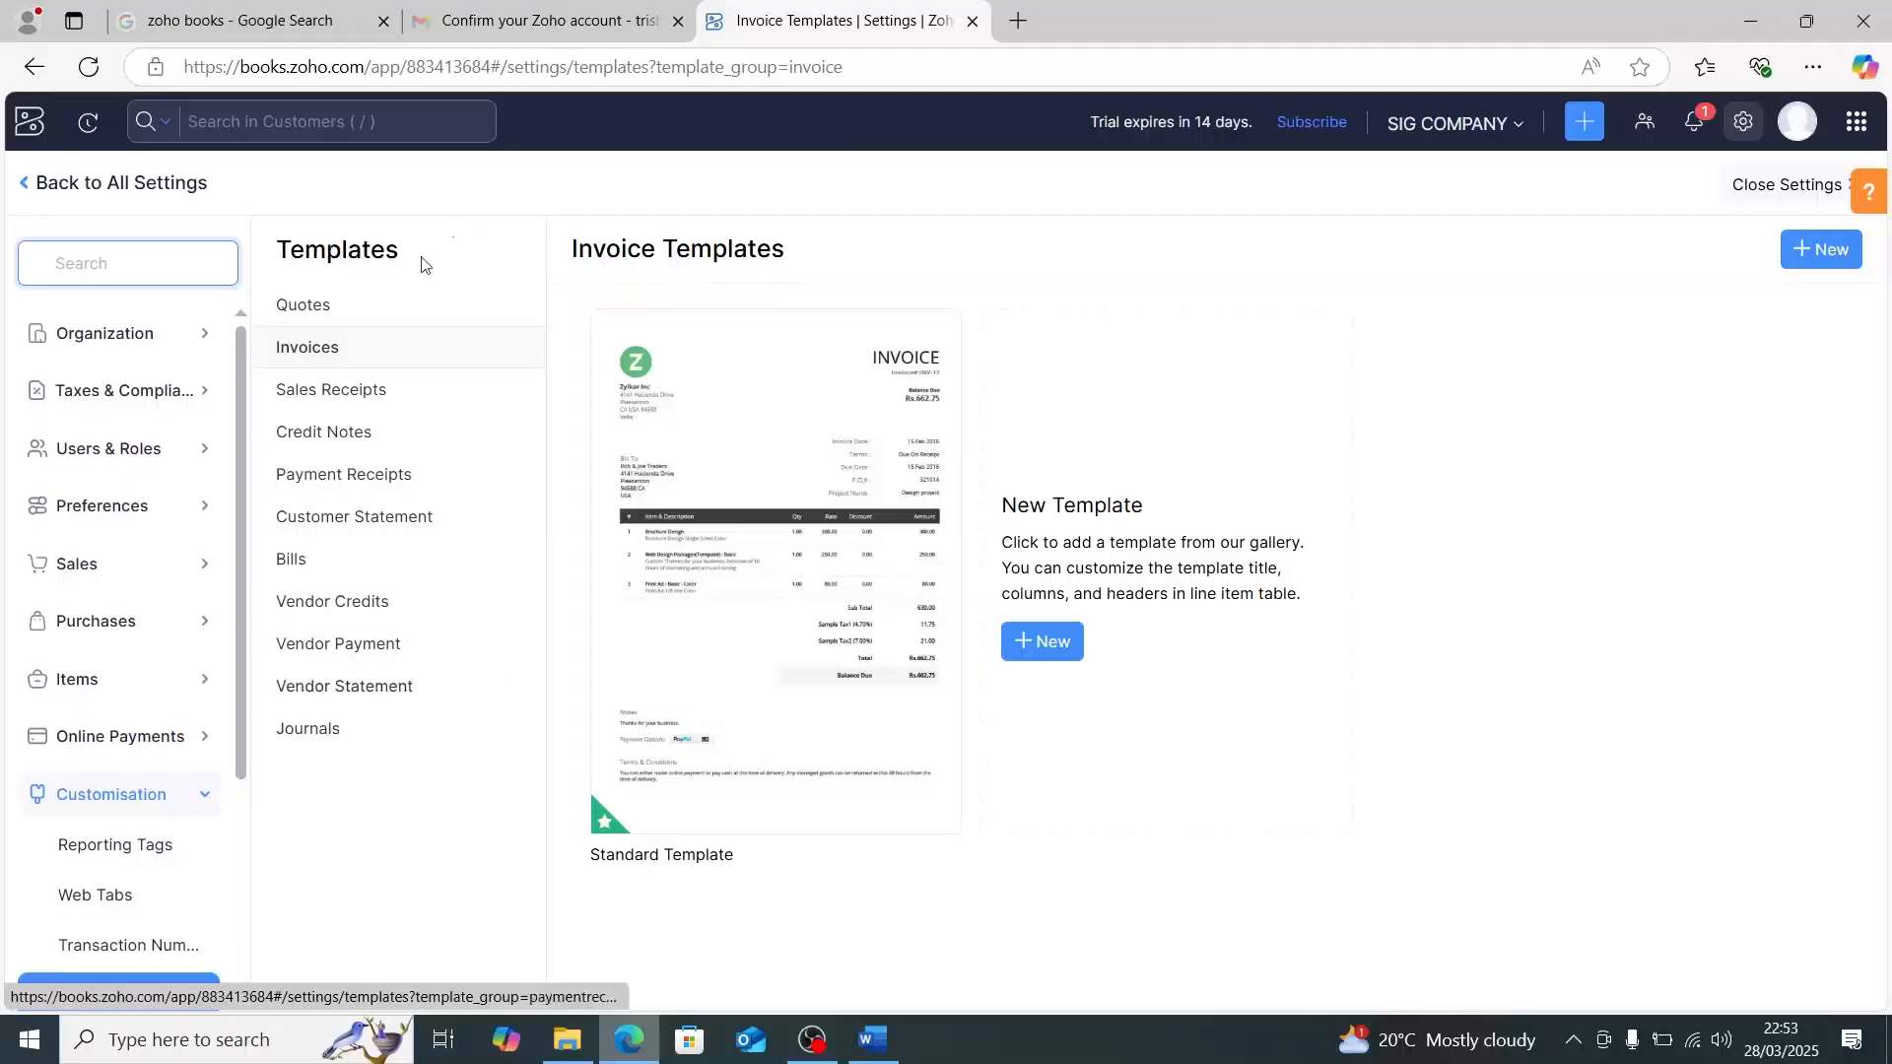
click(402, 353)
mouse_move(936, 522)
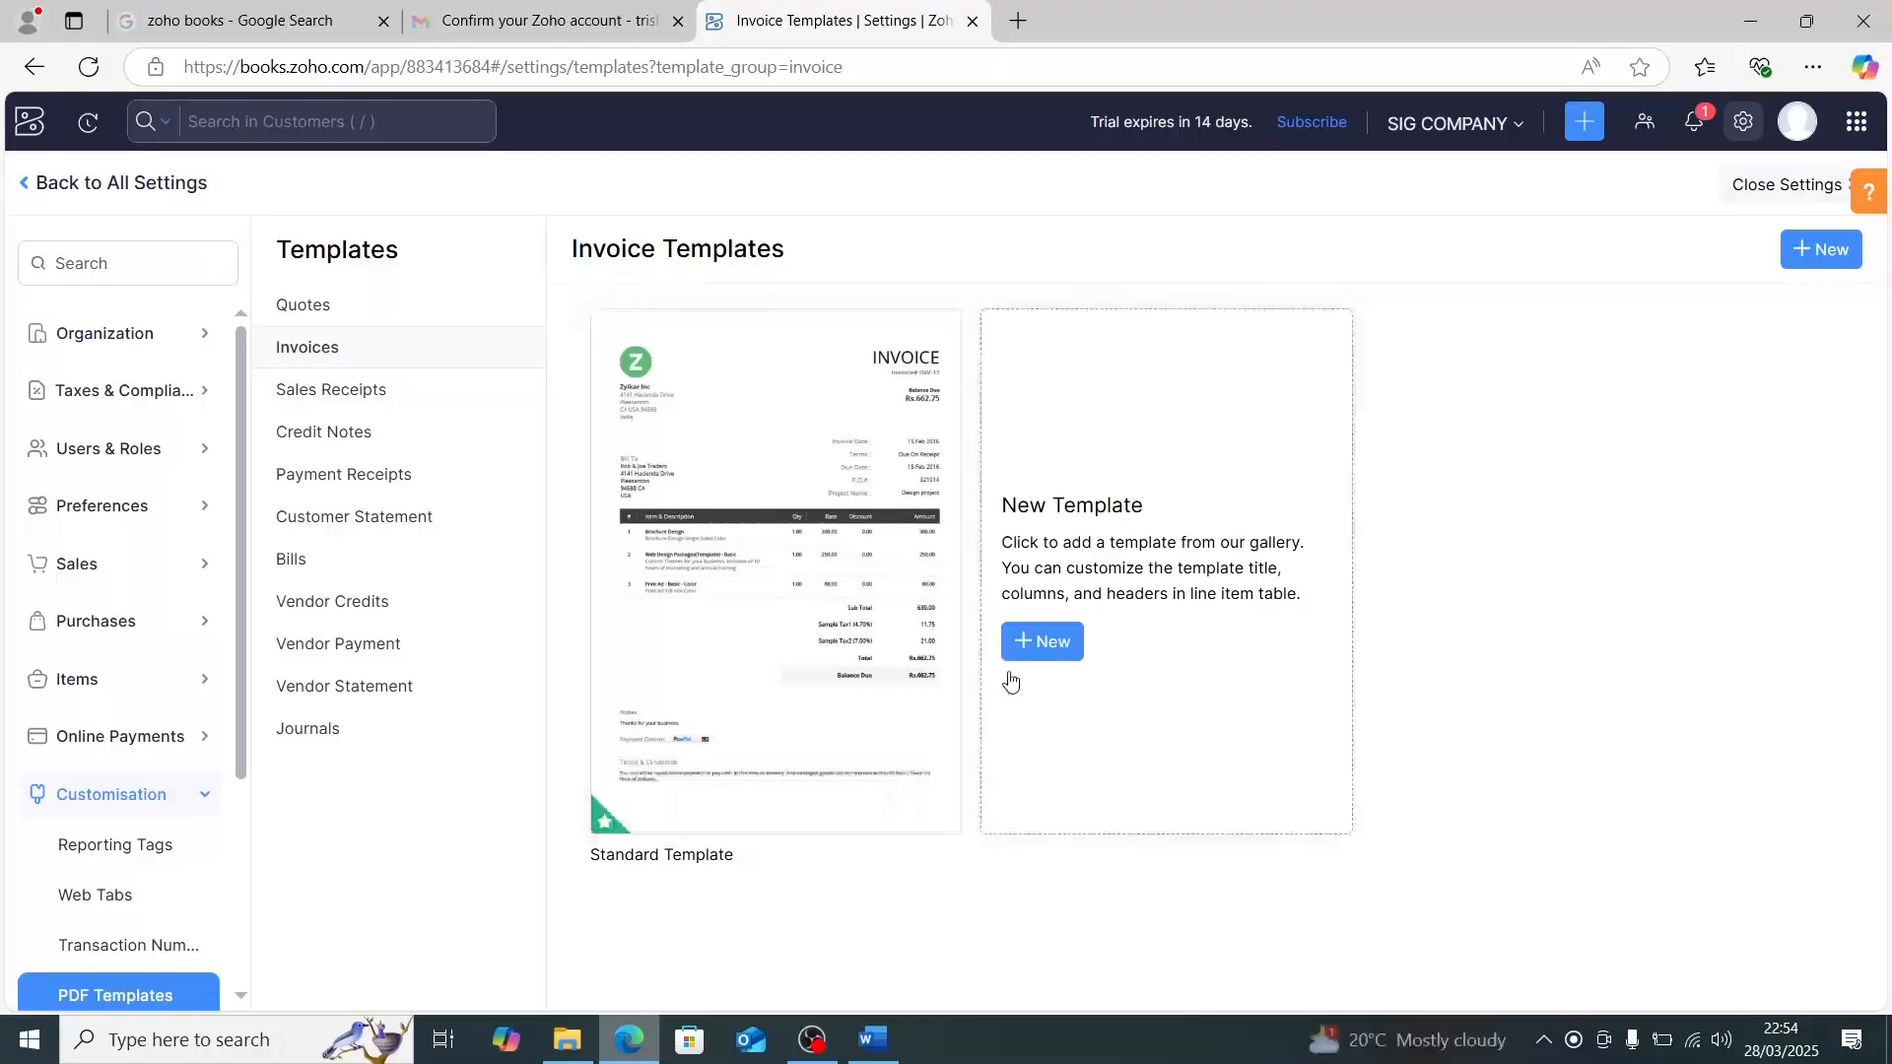
mouse_move(875, 603)
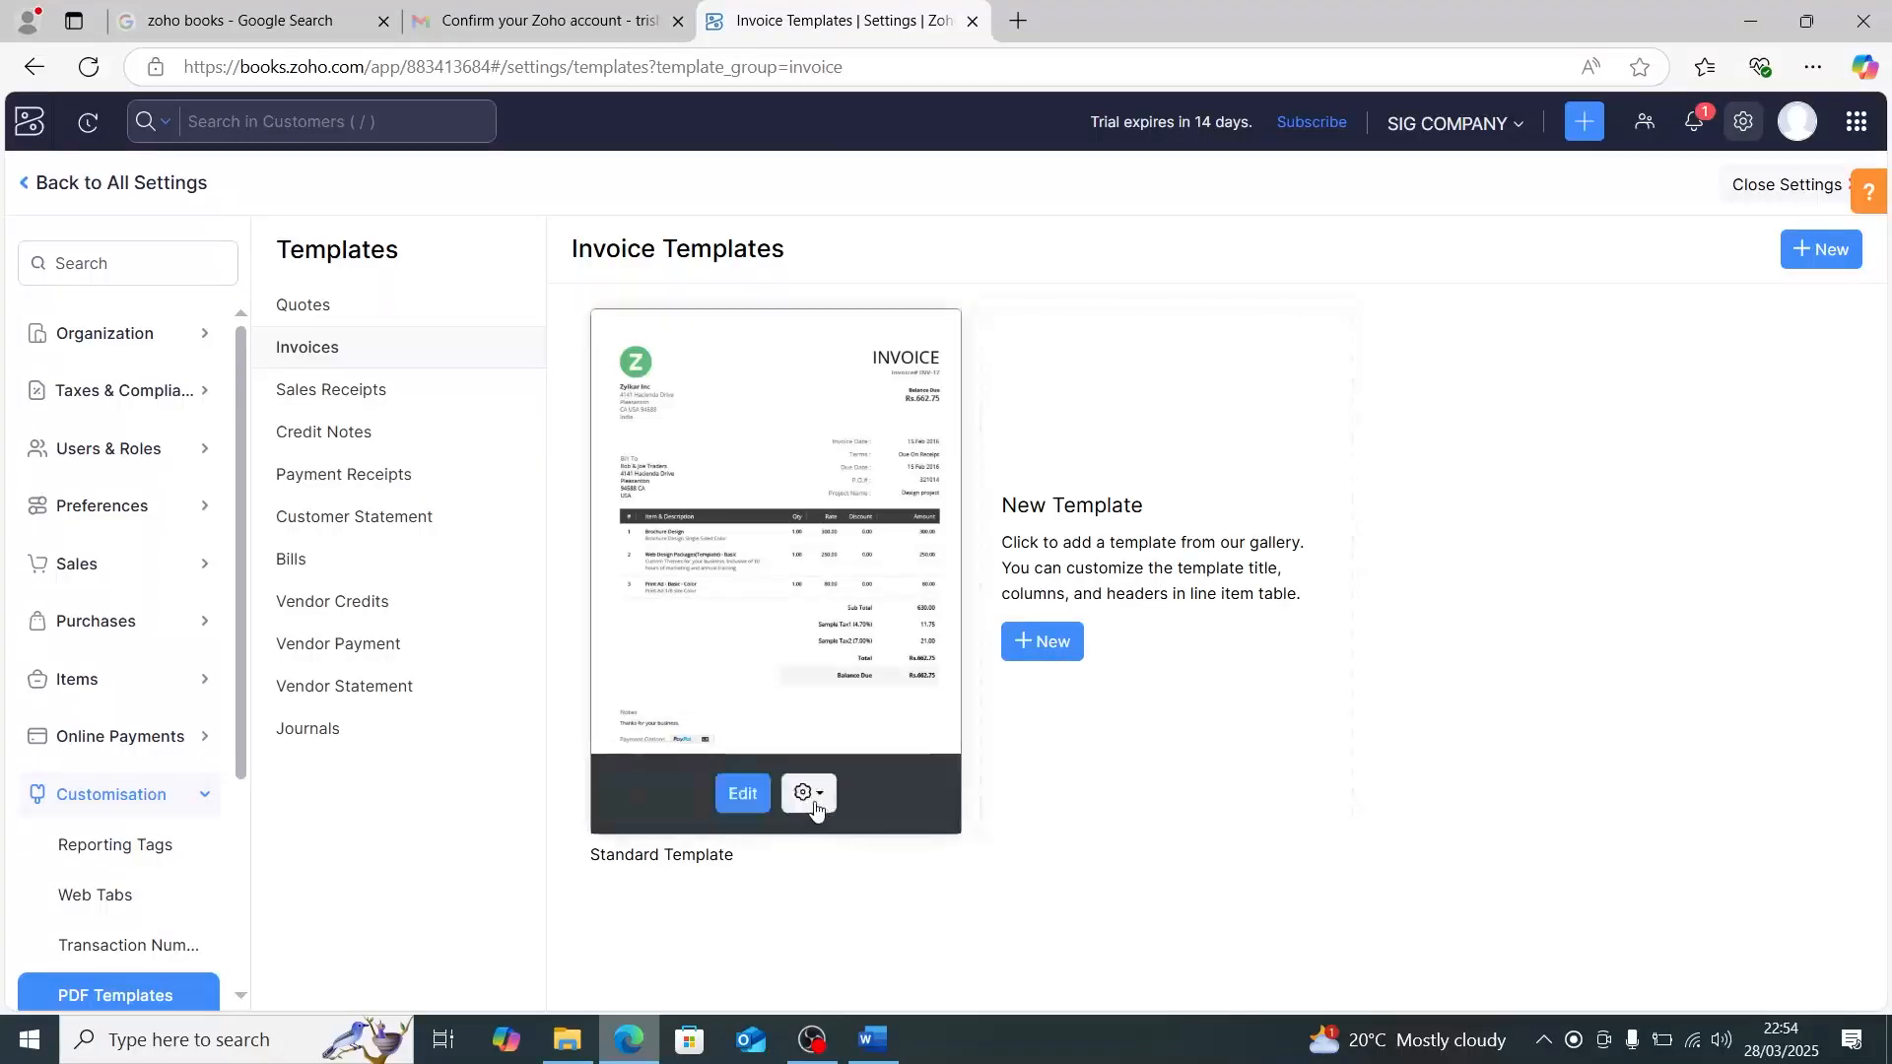
click(749, 799)
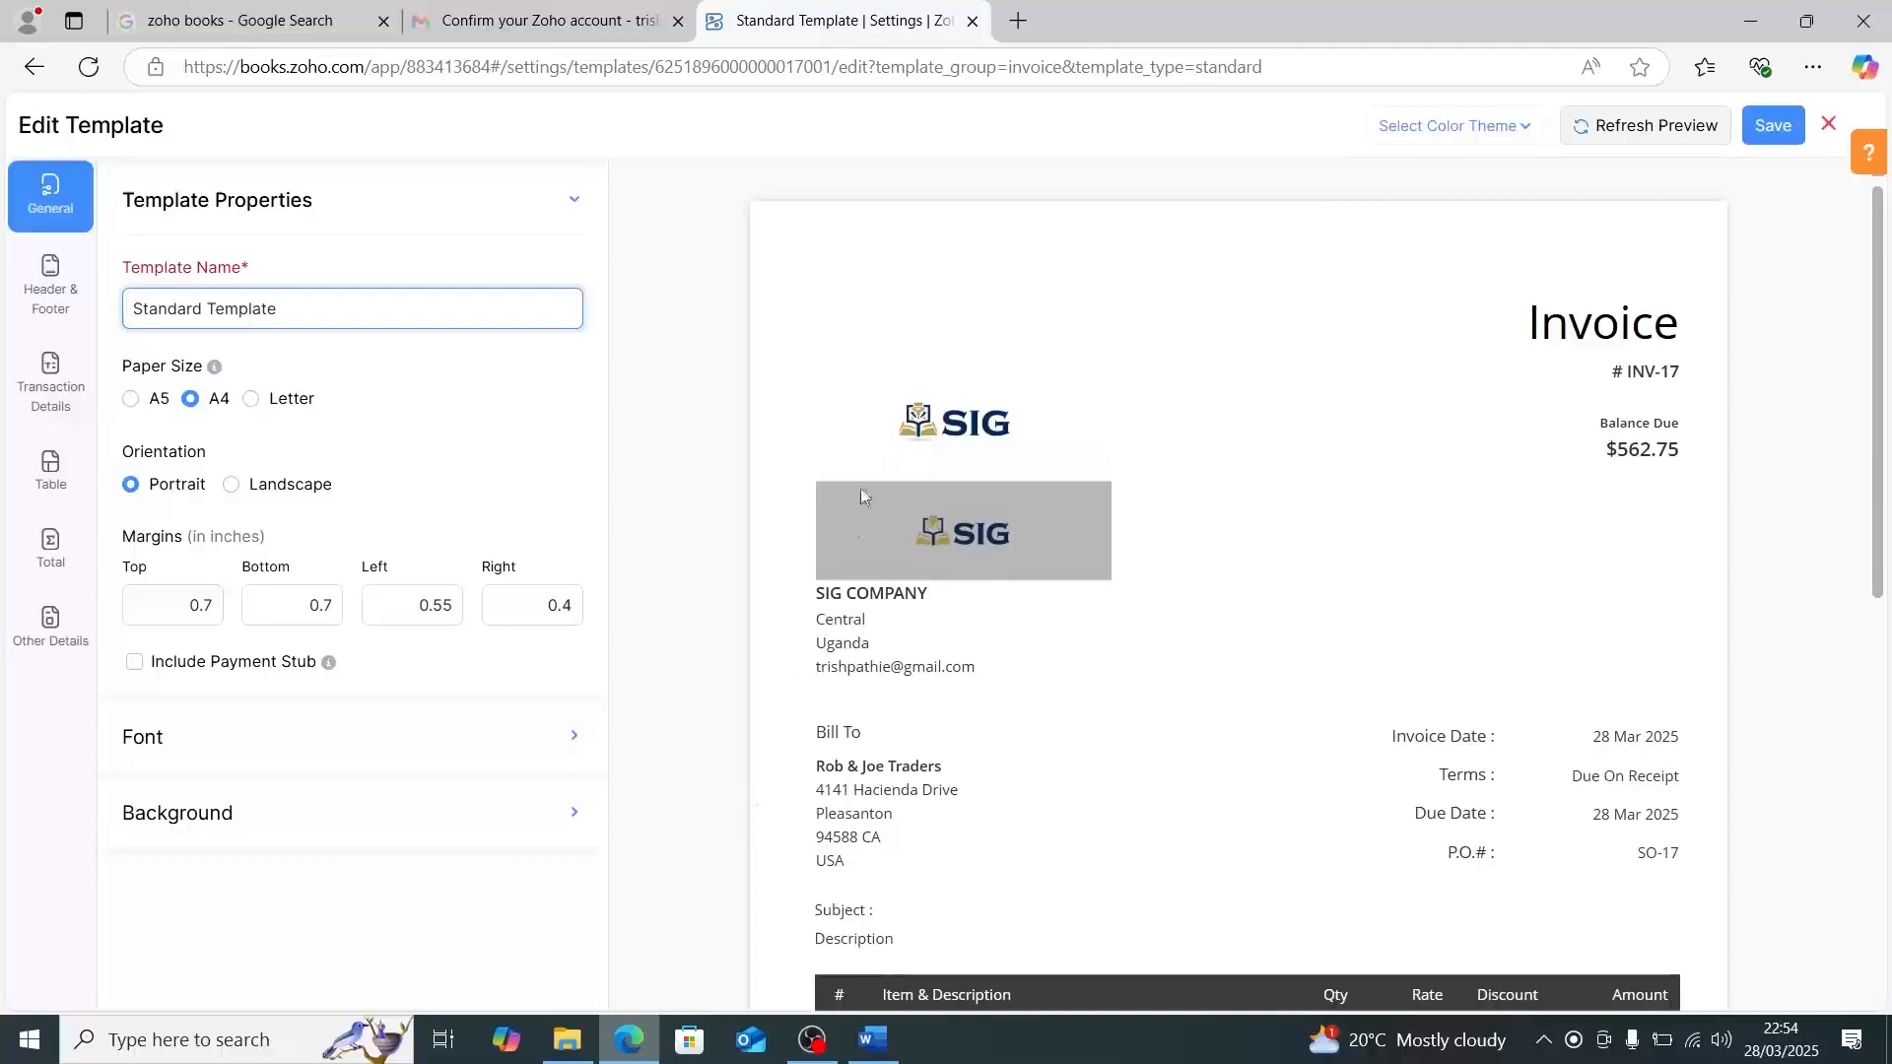
- Apply the Blue color theme to the invoice Standard Template and review the whole preview
scroll(1246, 541, down, 3)
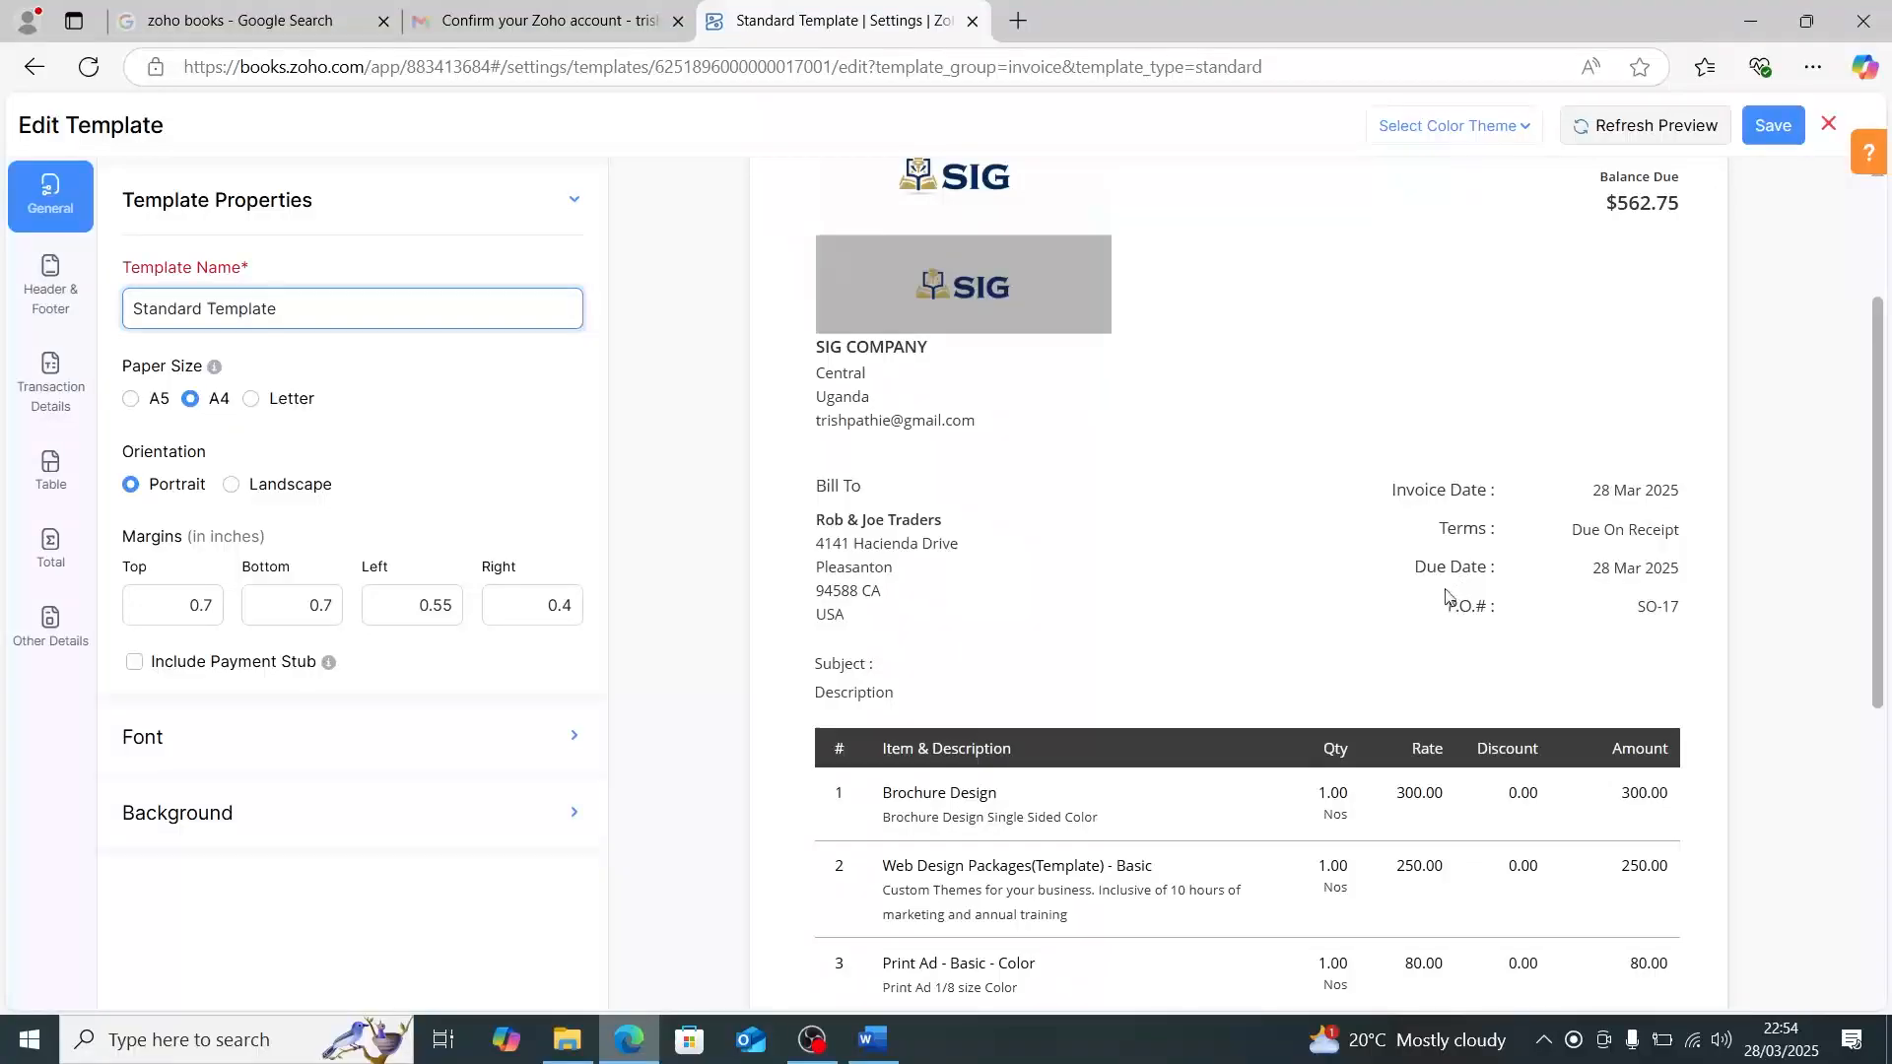
scroll(1446, 593, down, 1)
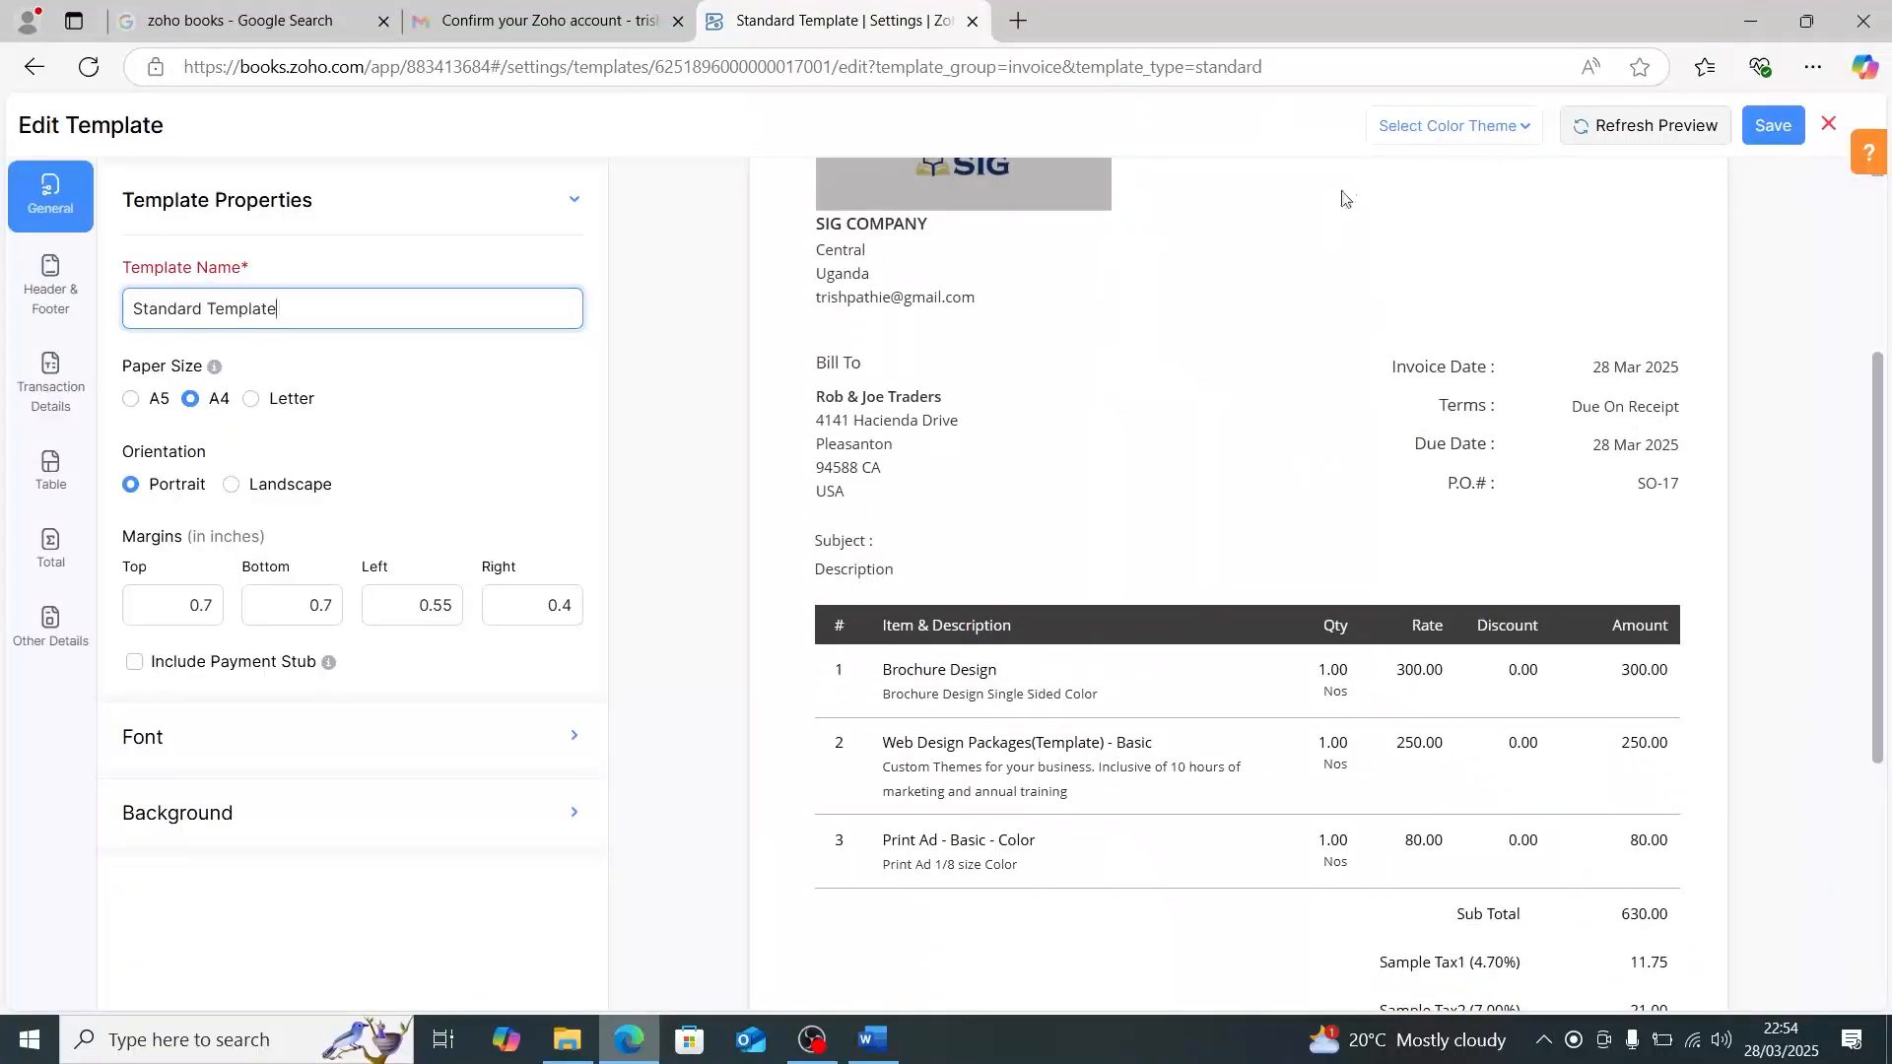
click(1421, 141)
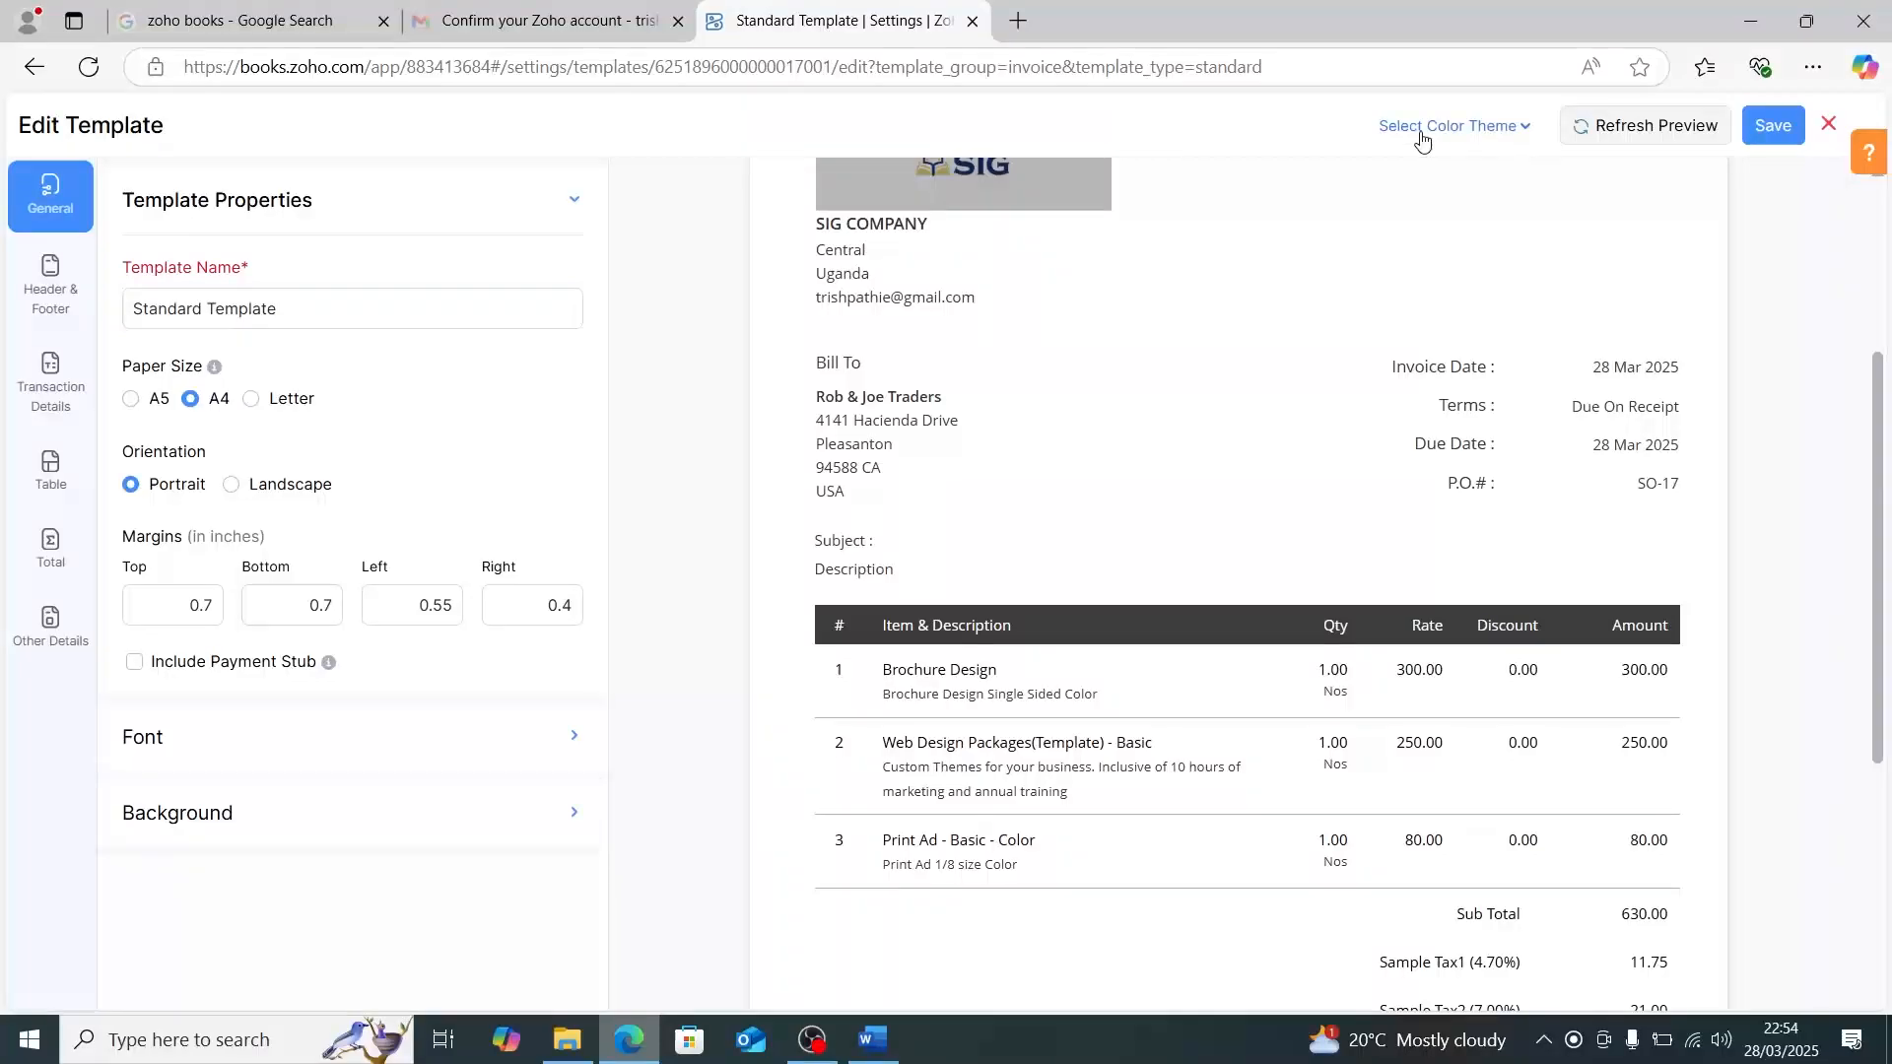
click(1528, 139)
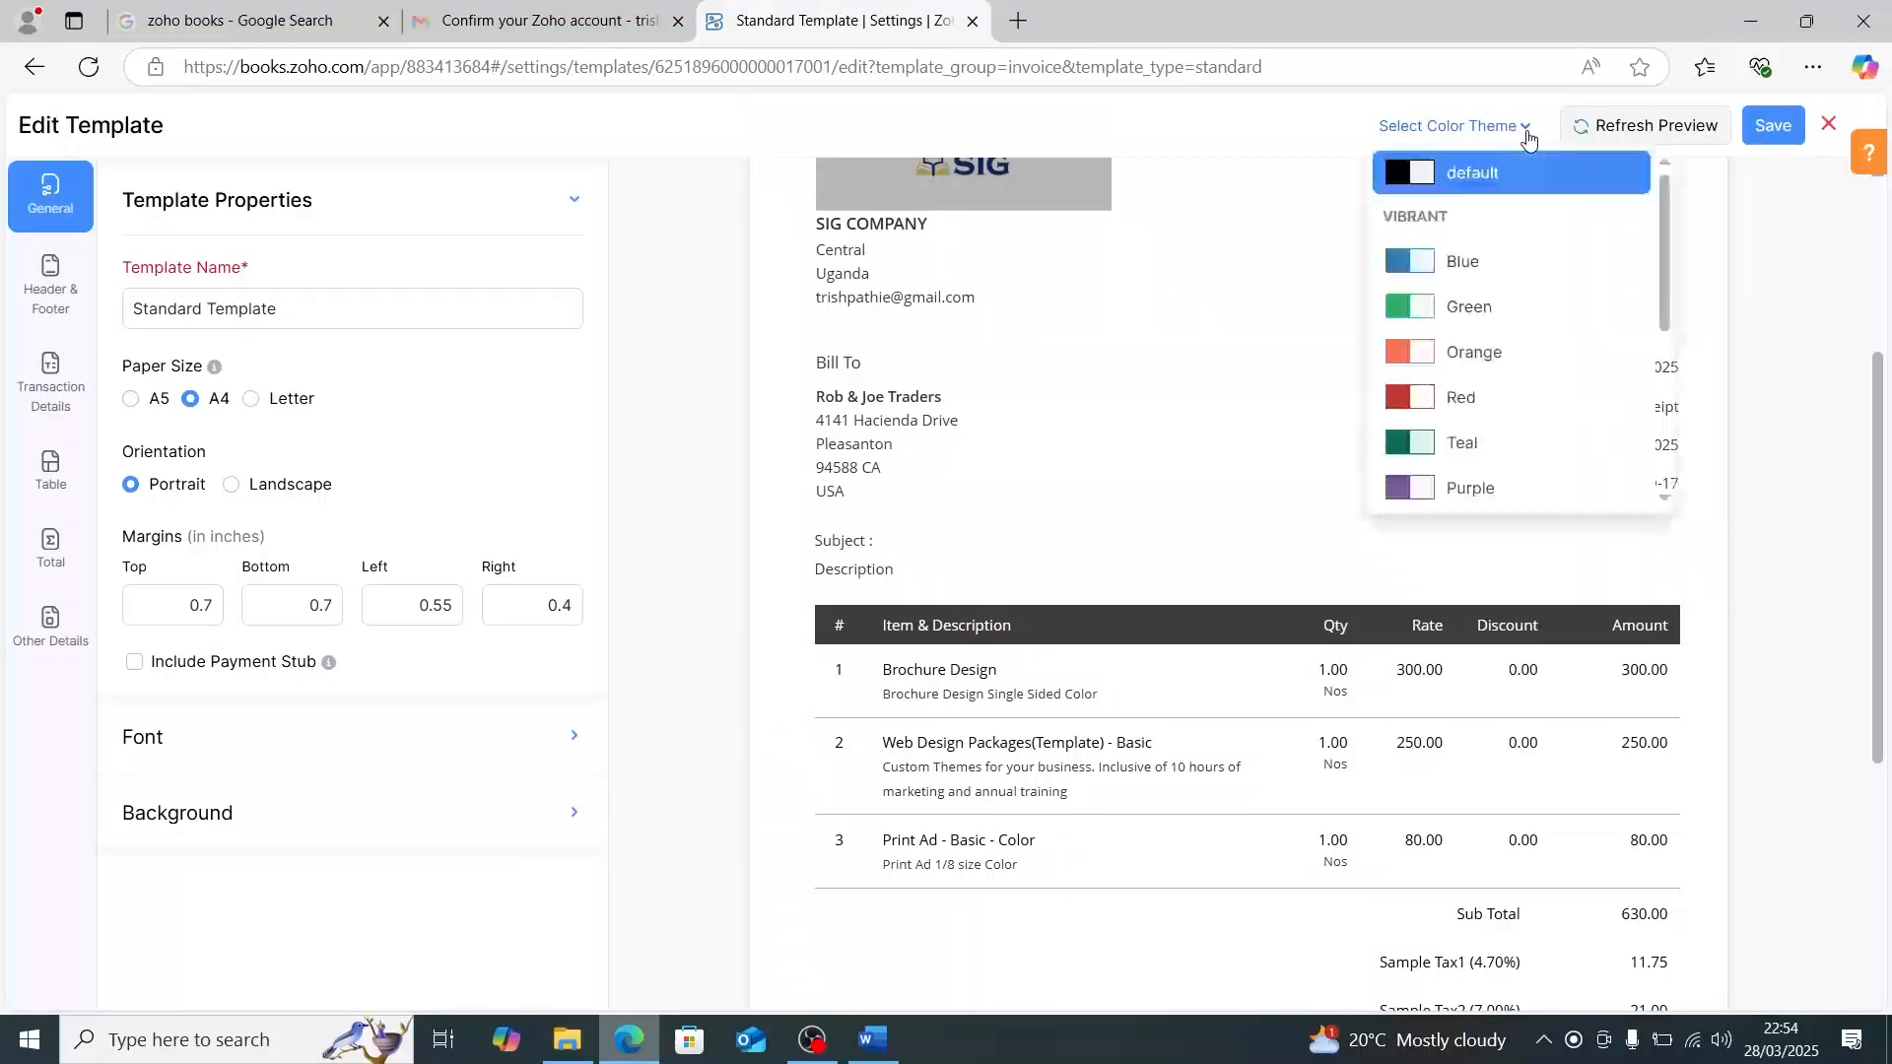
click(1445, 271)
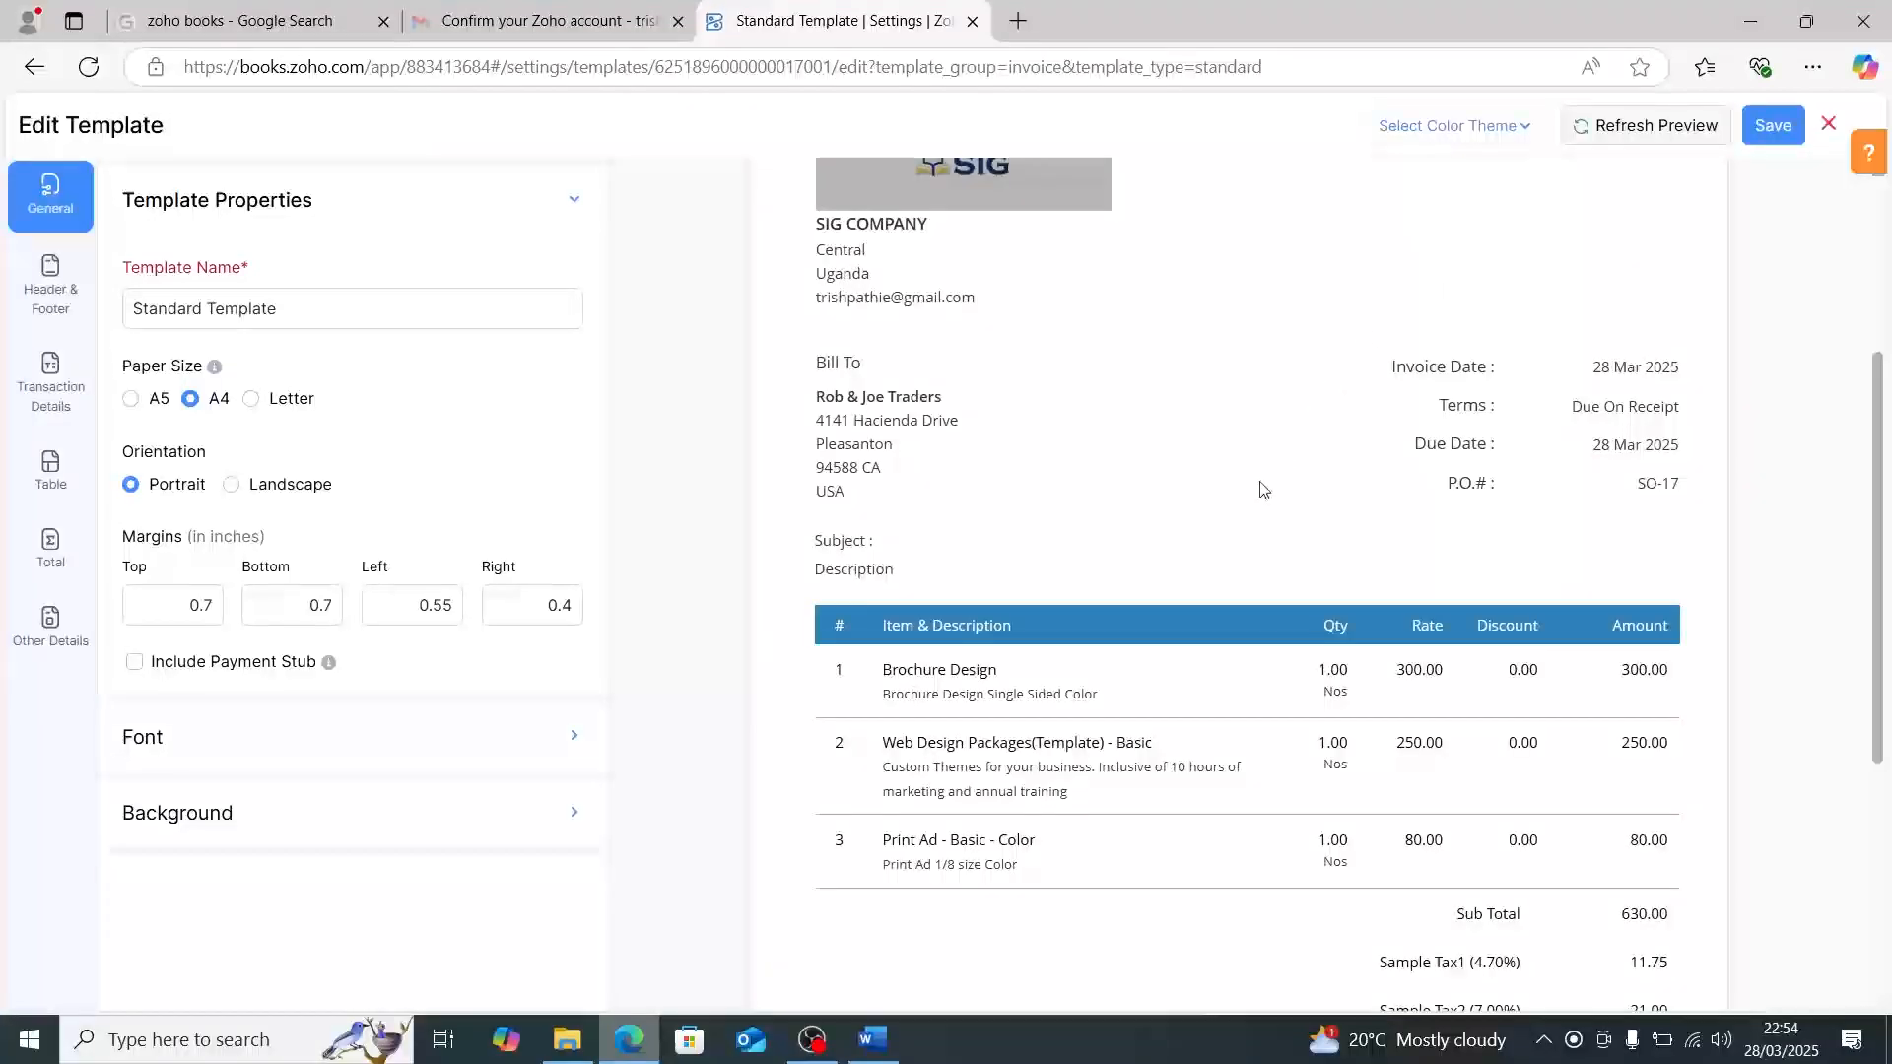
scroll(1259, 481, down, 3)
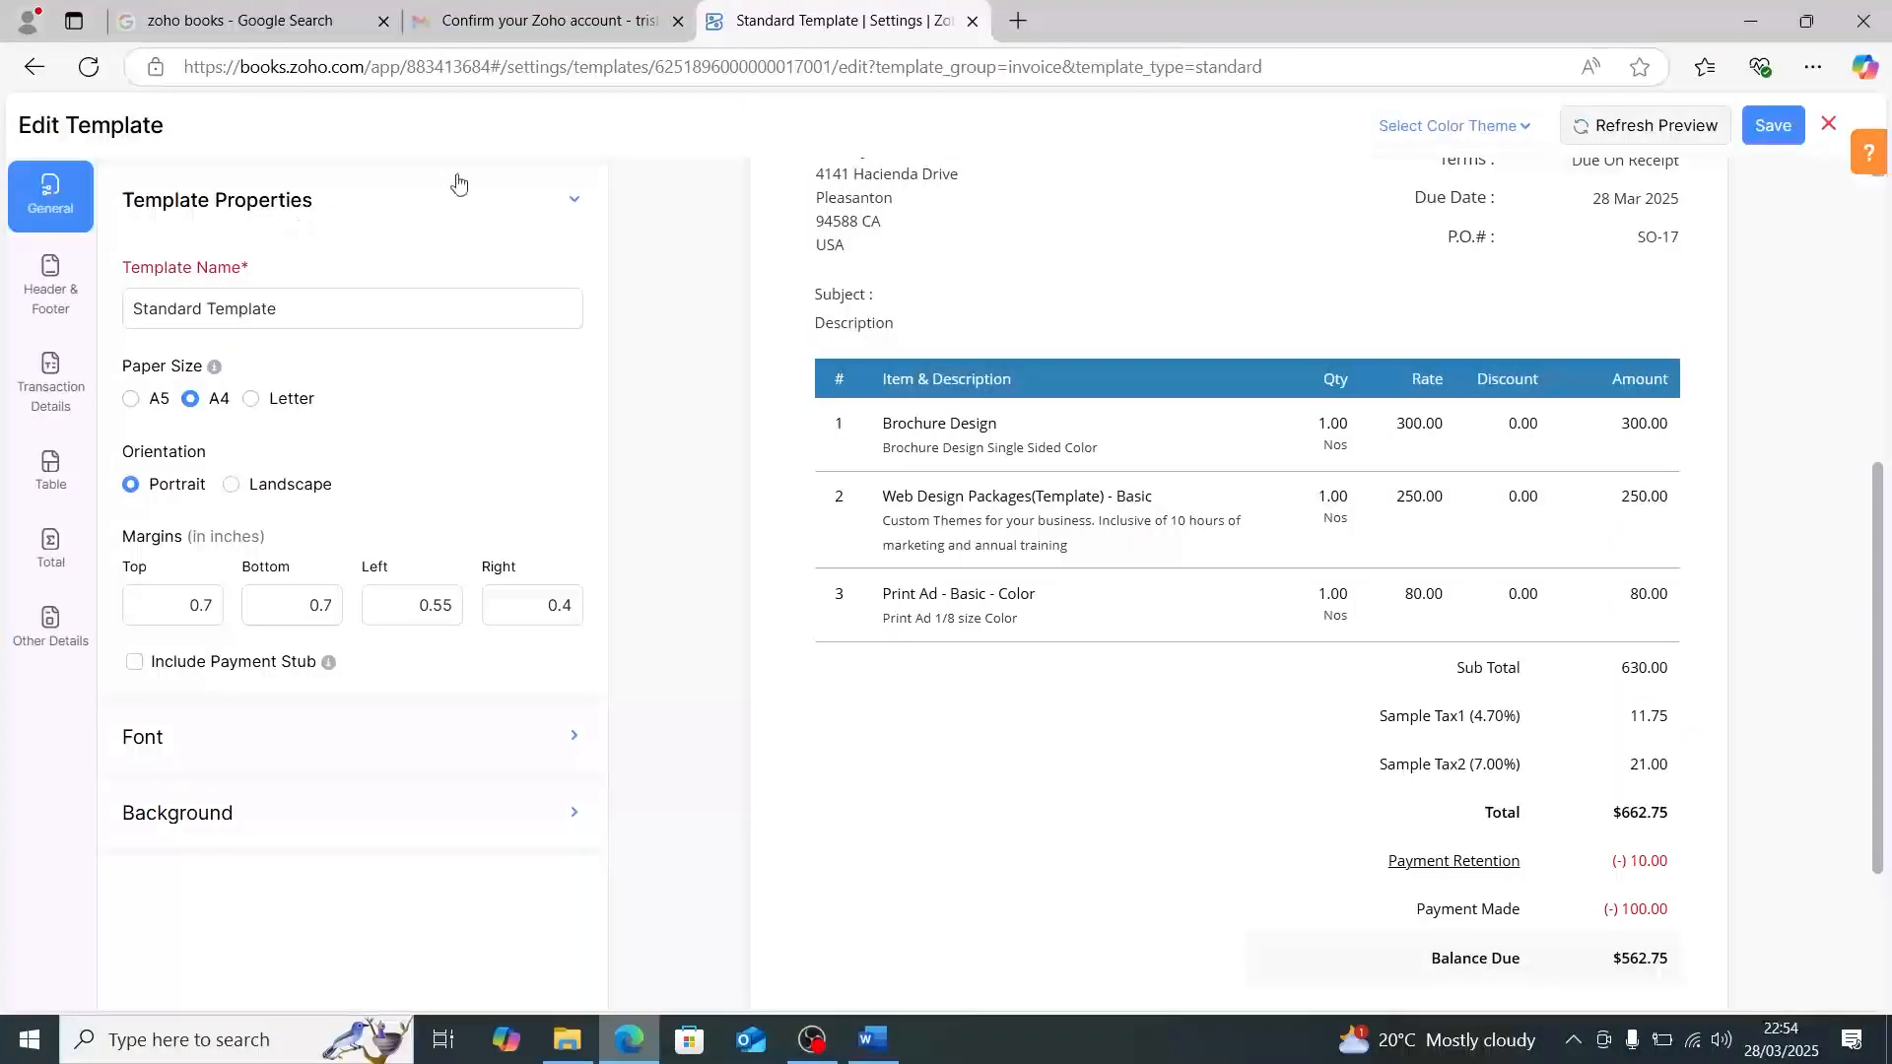
scroll(1188, 230, down, 4)
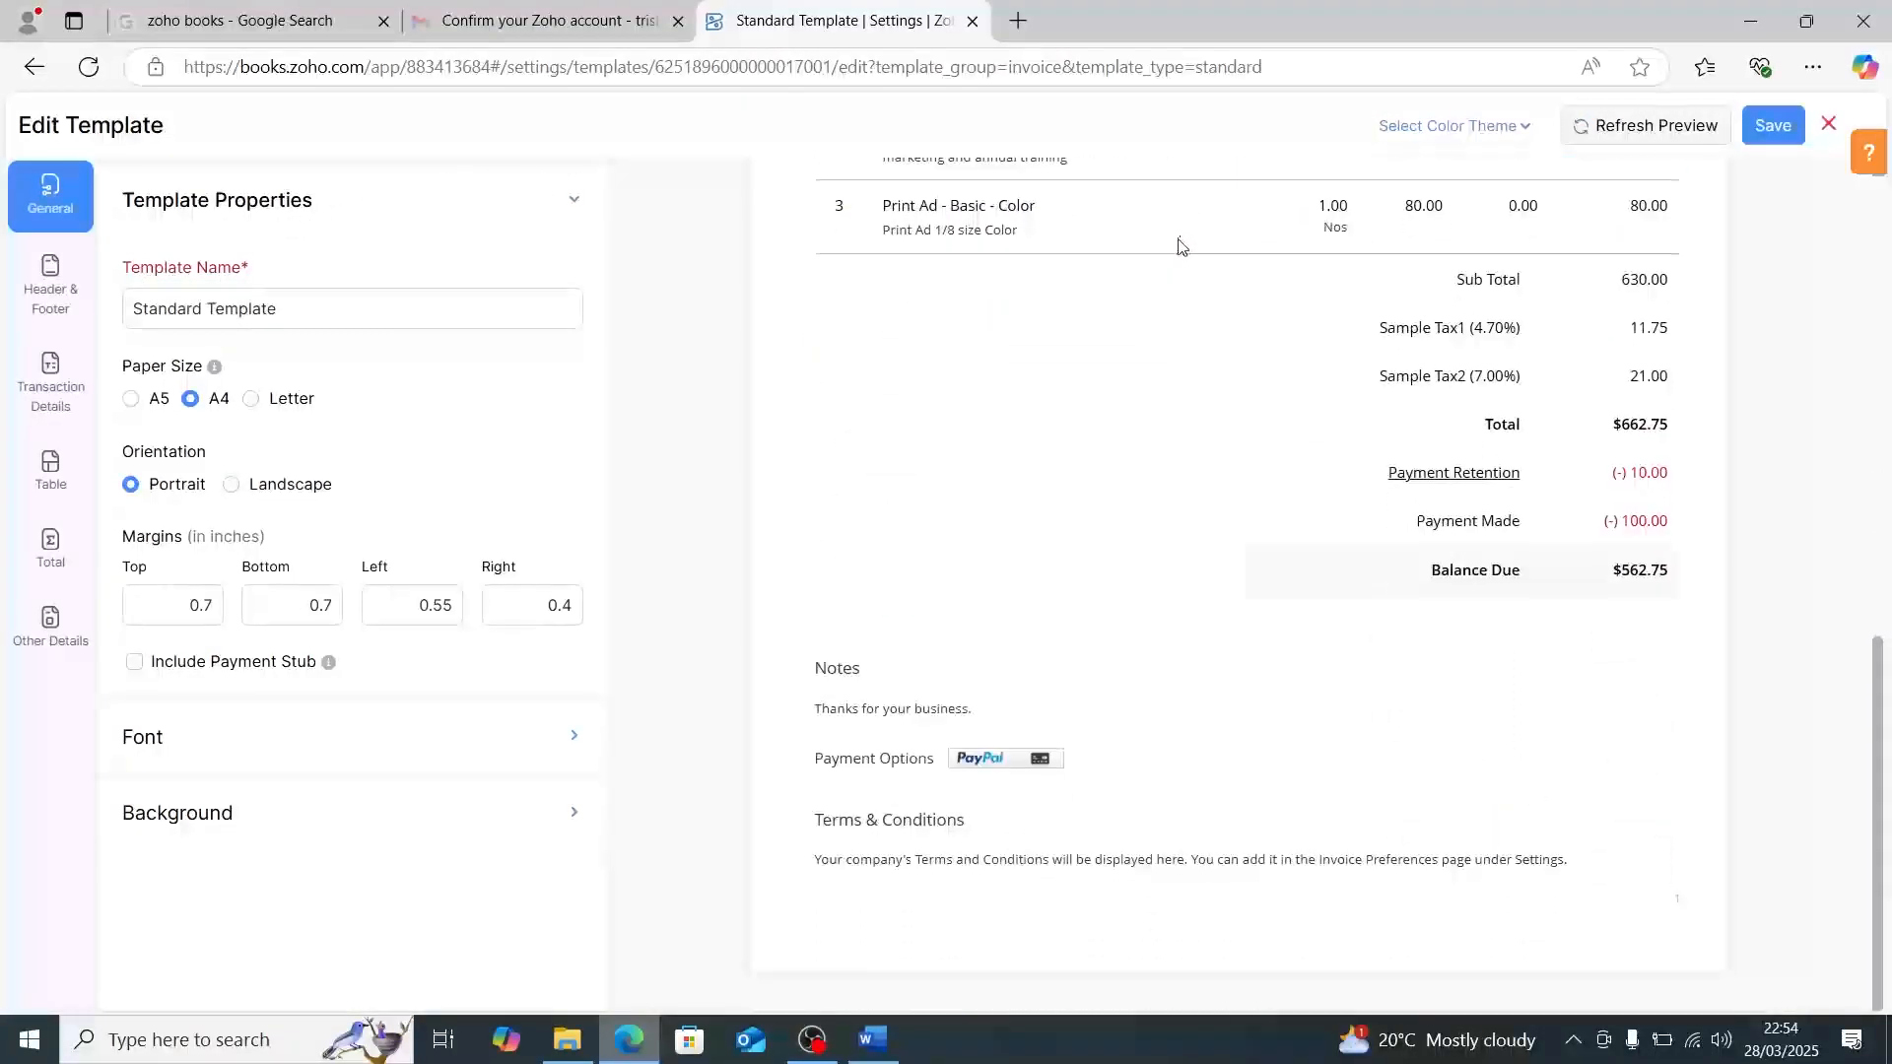
scroll(1182, 246, up, 4)
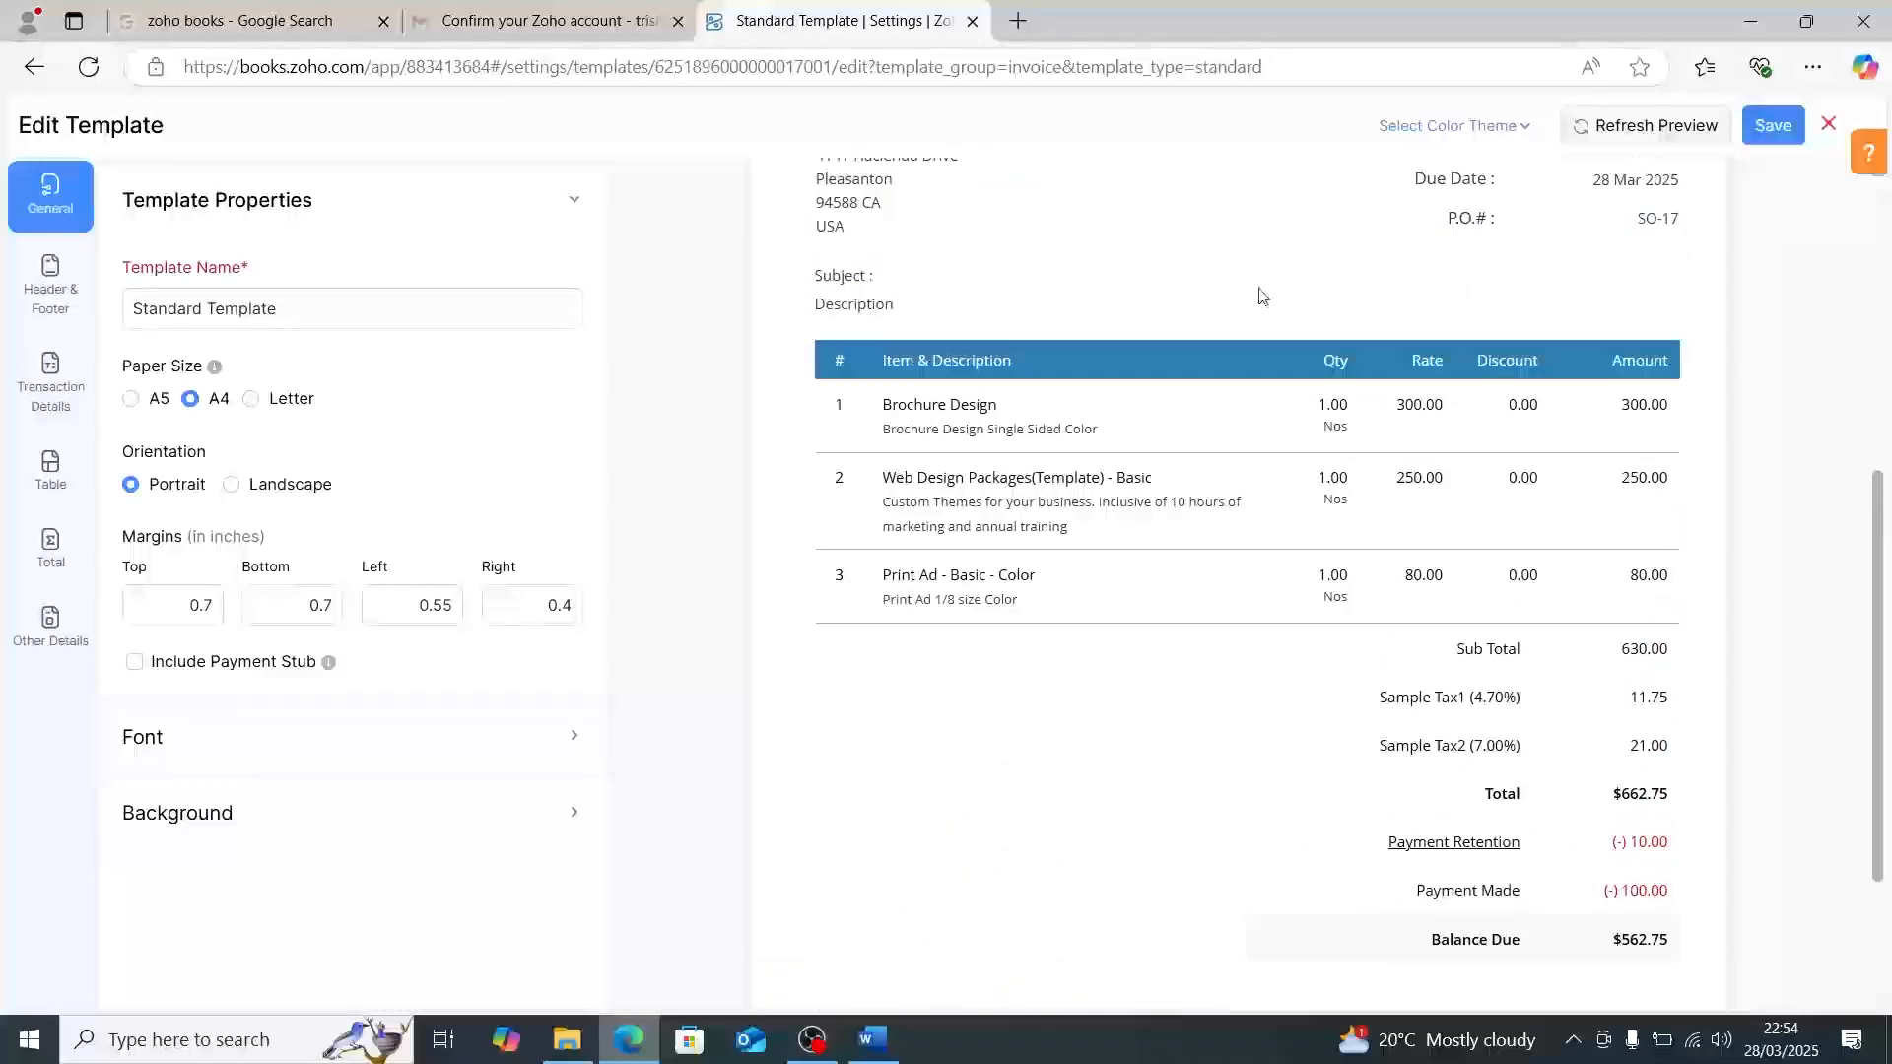
- Look through the template's header settings, including the background image position choices, without changing them
scroll(1349, 296, down, 4)
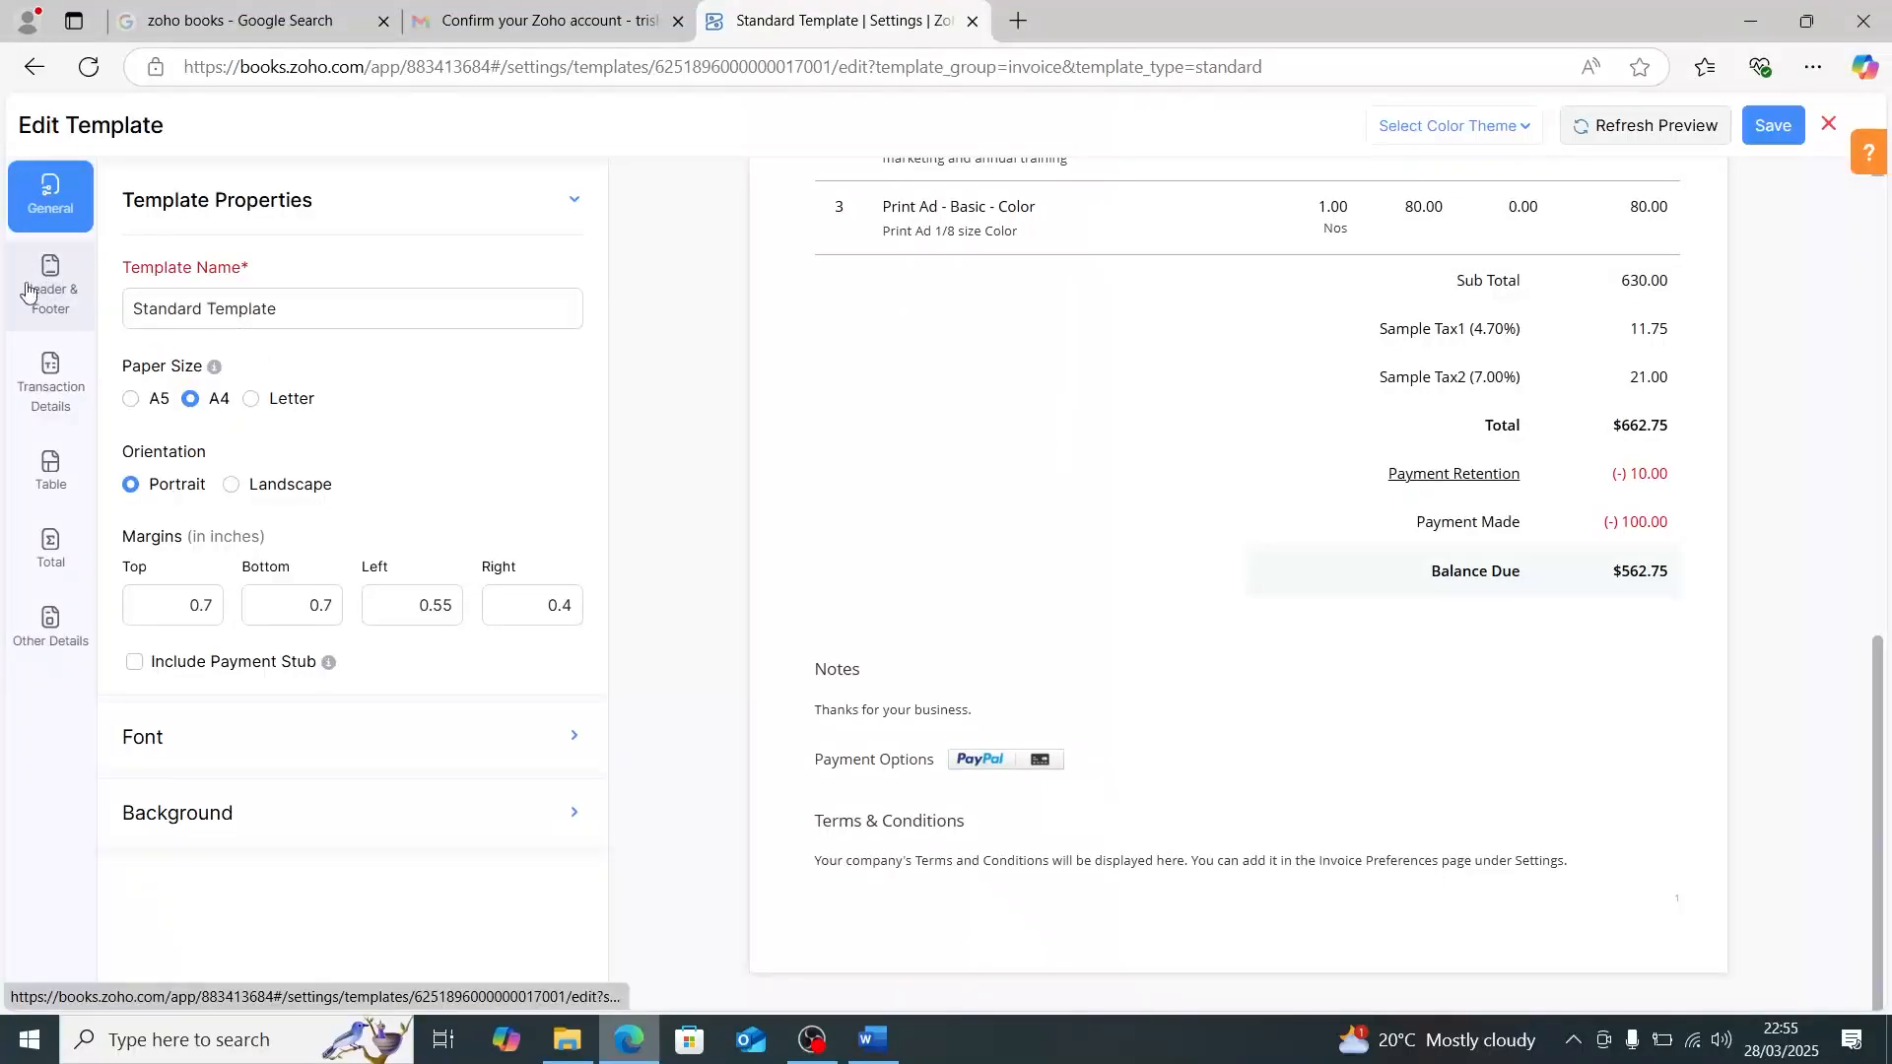
click(40, 289)
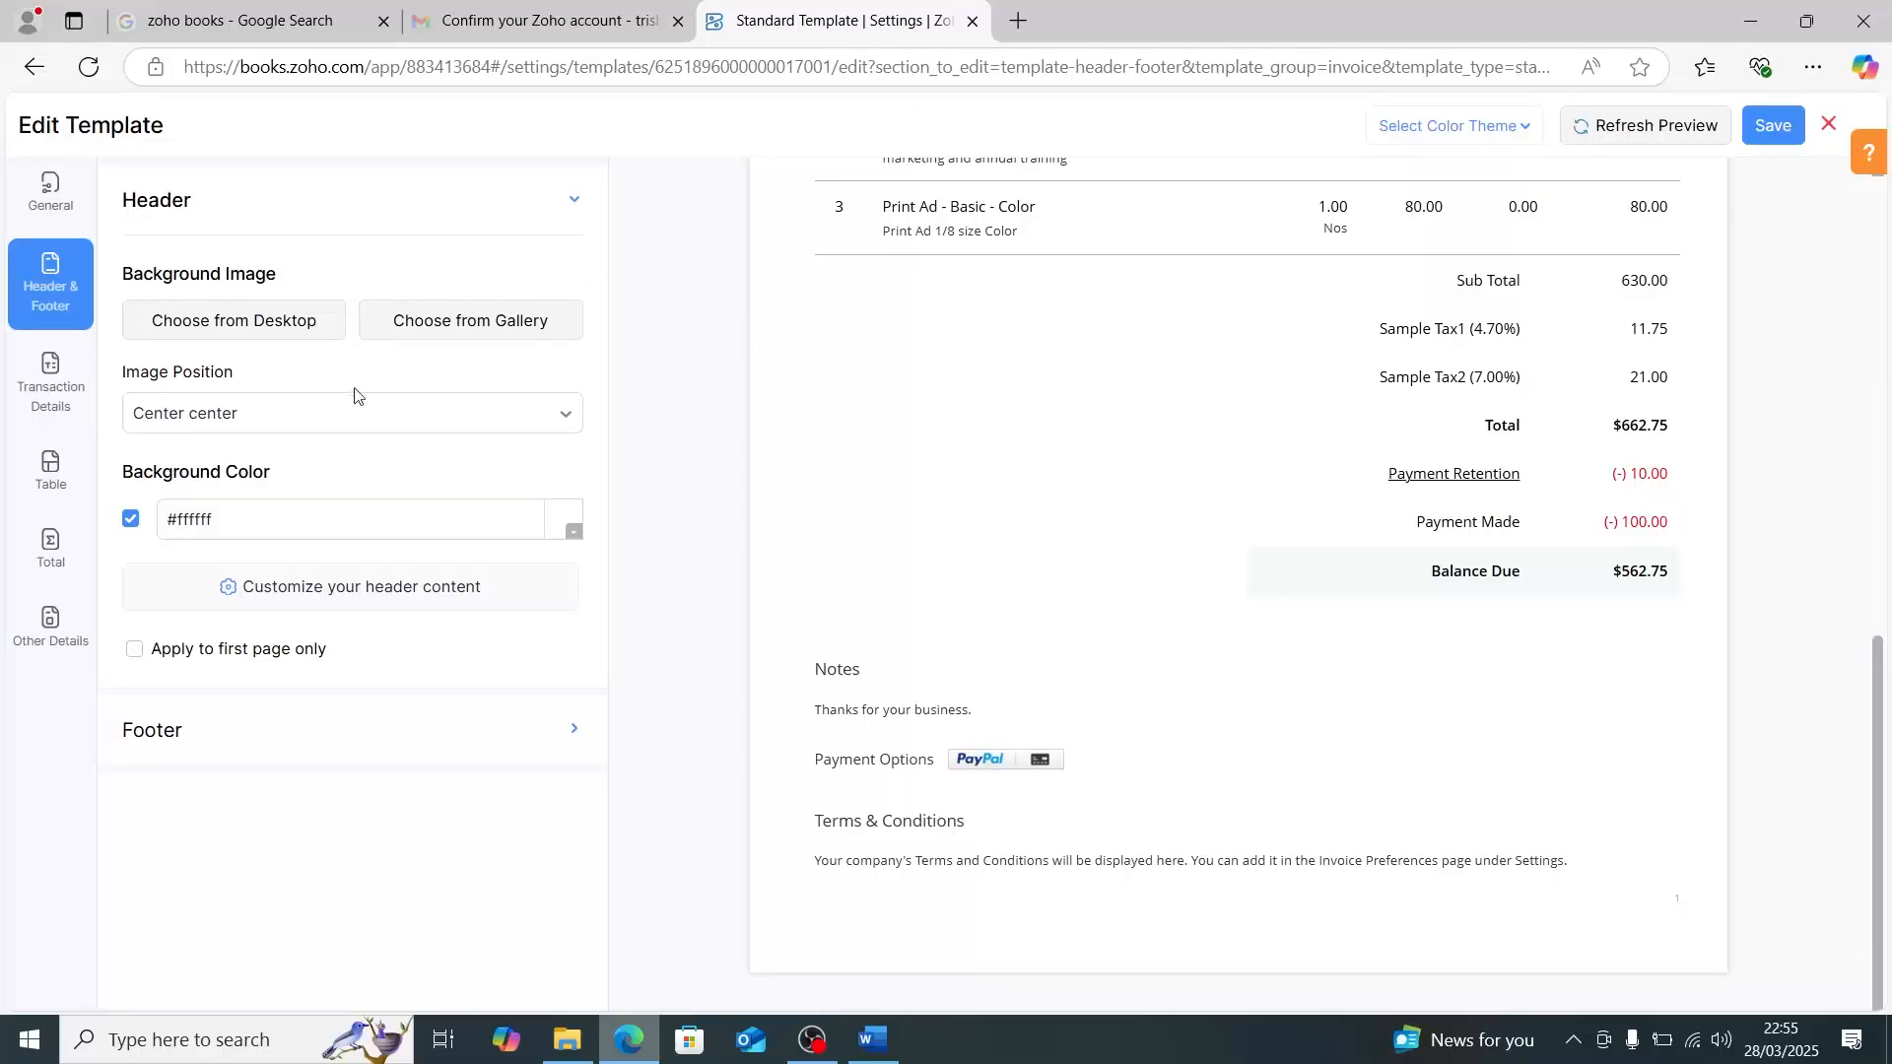
click(247, 427)
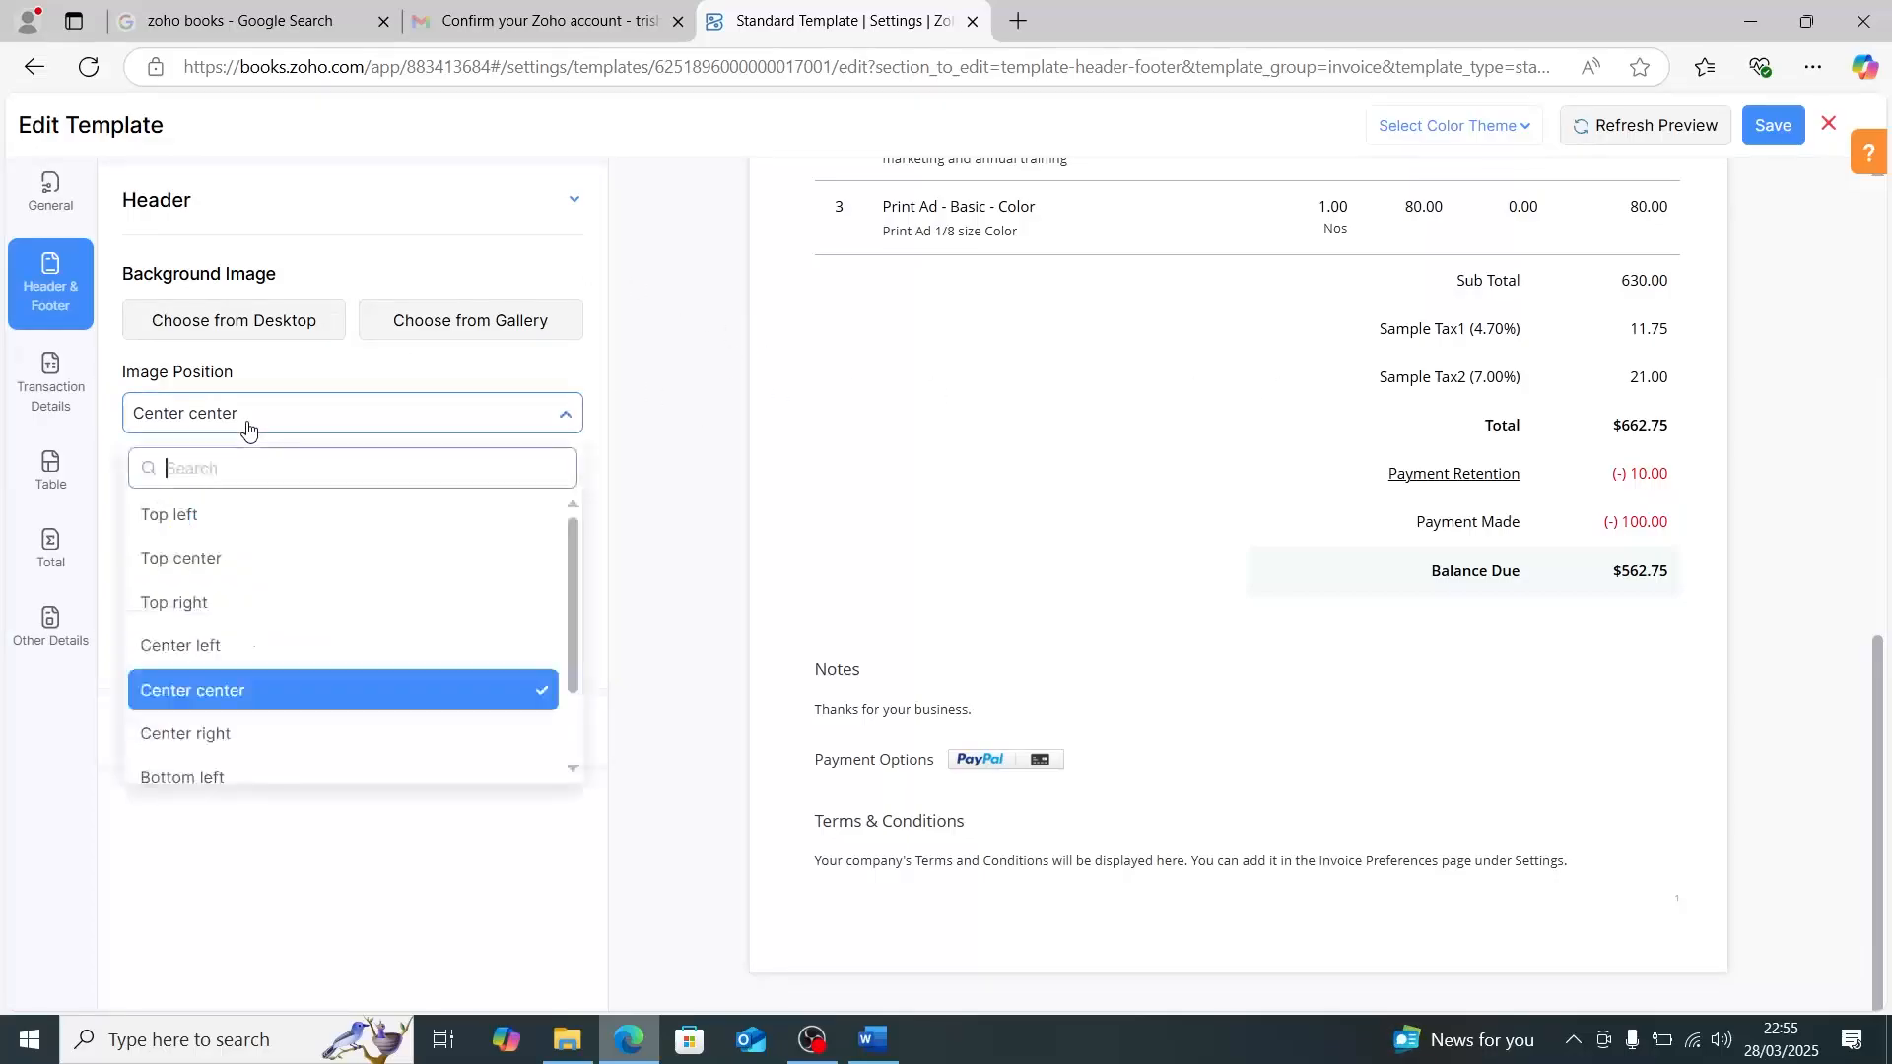
click(680, 480)
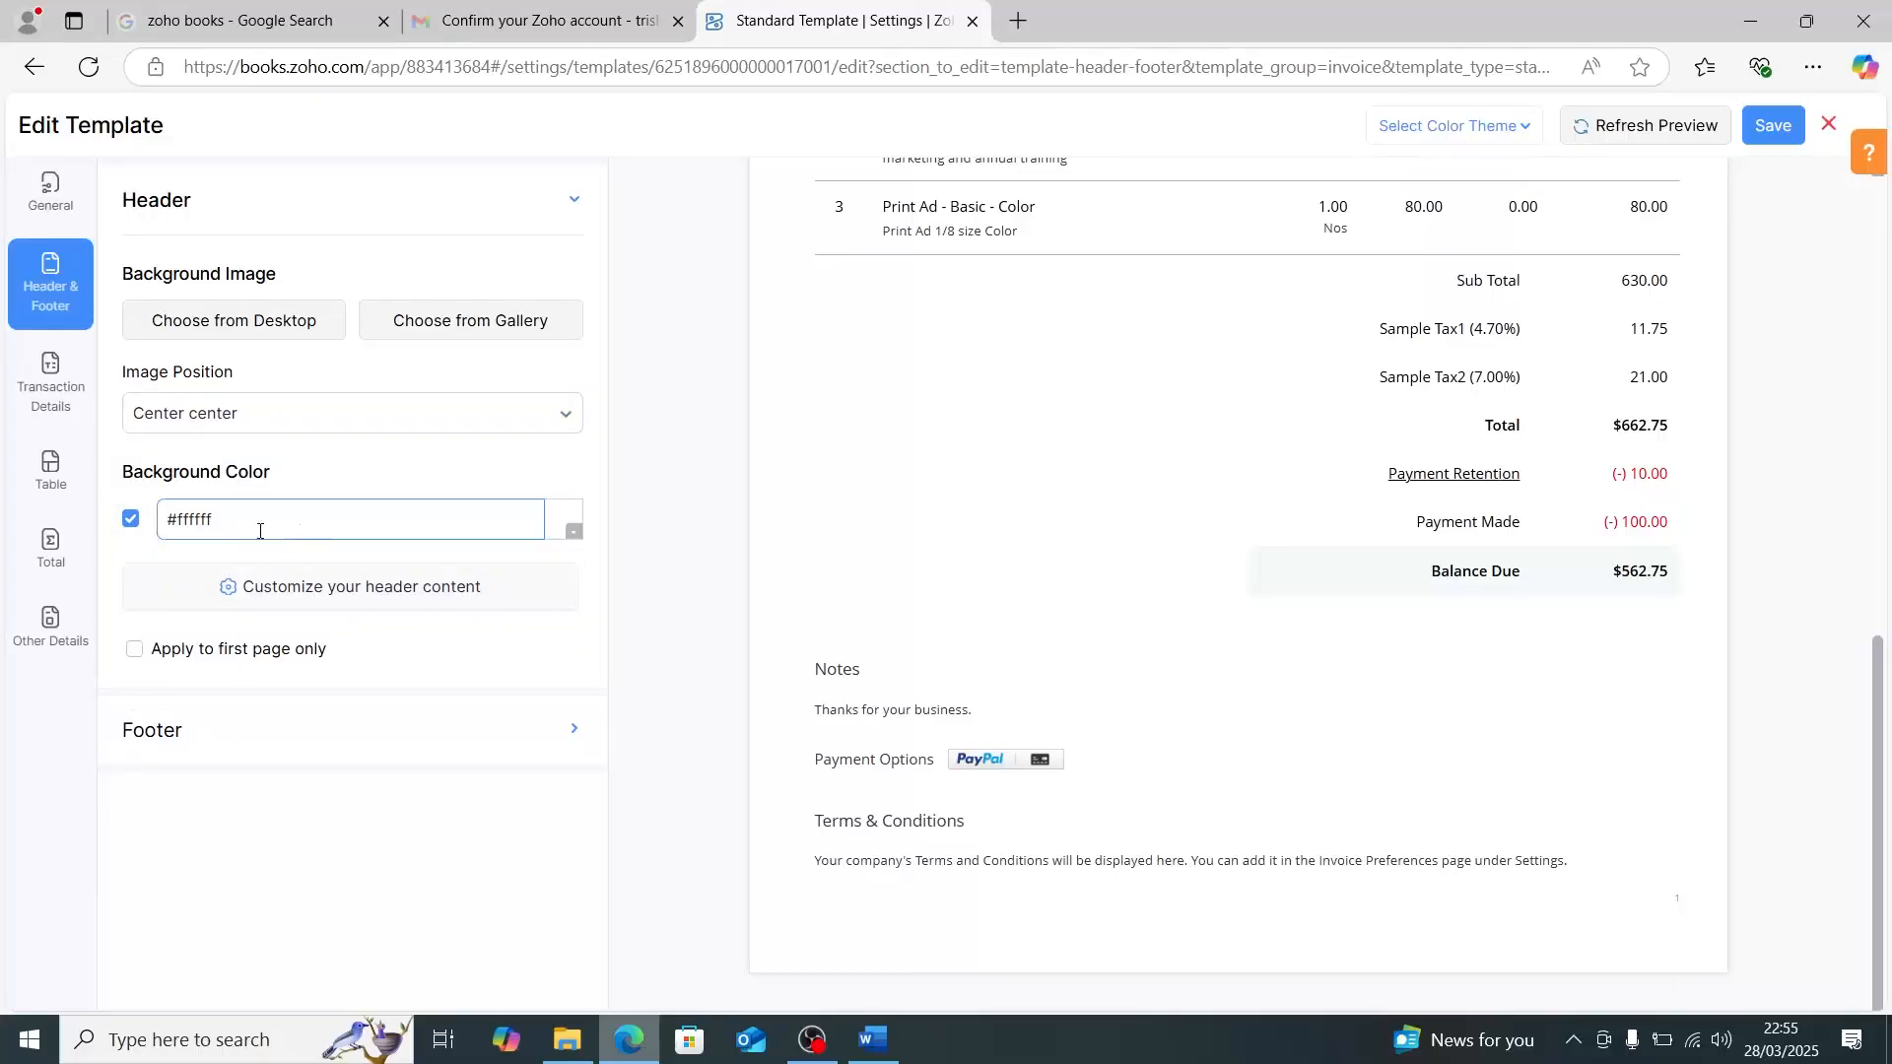
- Shrink the organization logo in the invoice's organization details to about 40% of the resize range, checking its size in the preview
click(60, 368)
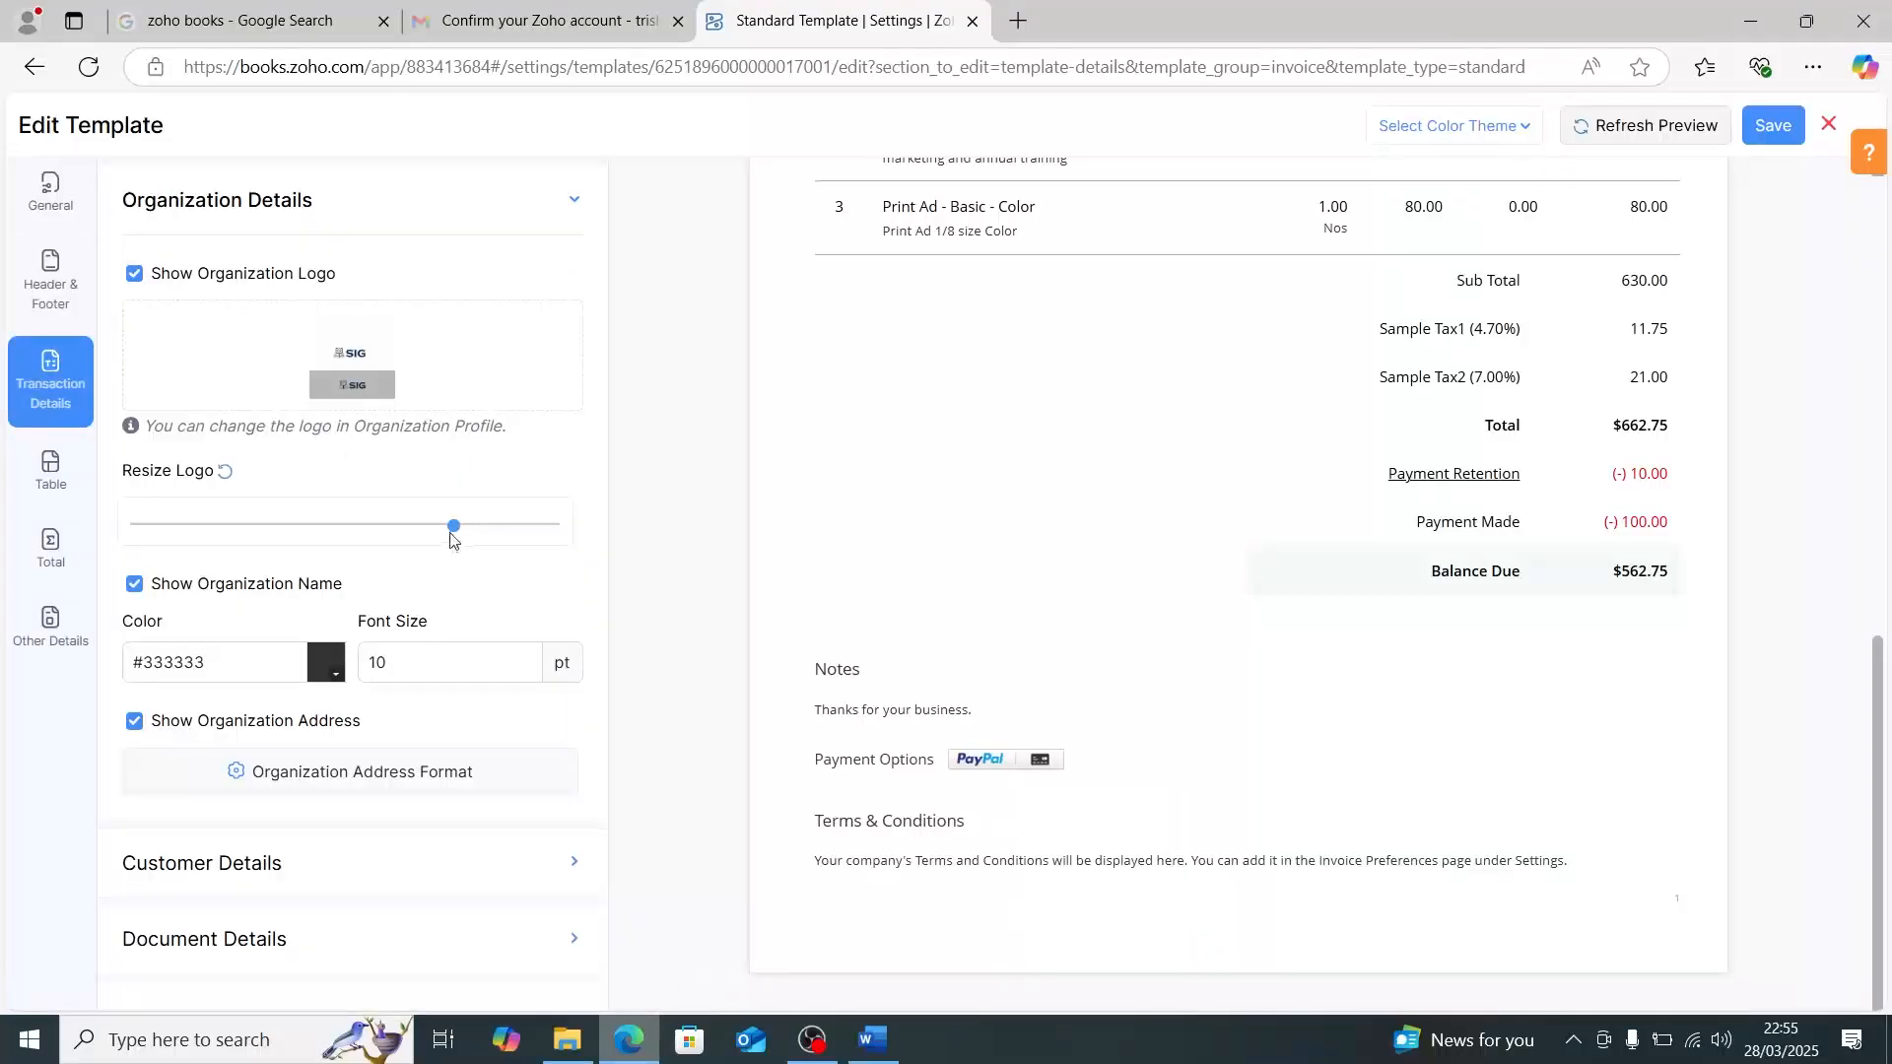
drag(453, 532, 308, 571)
scroll(862, 397, up, 5)
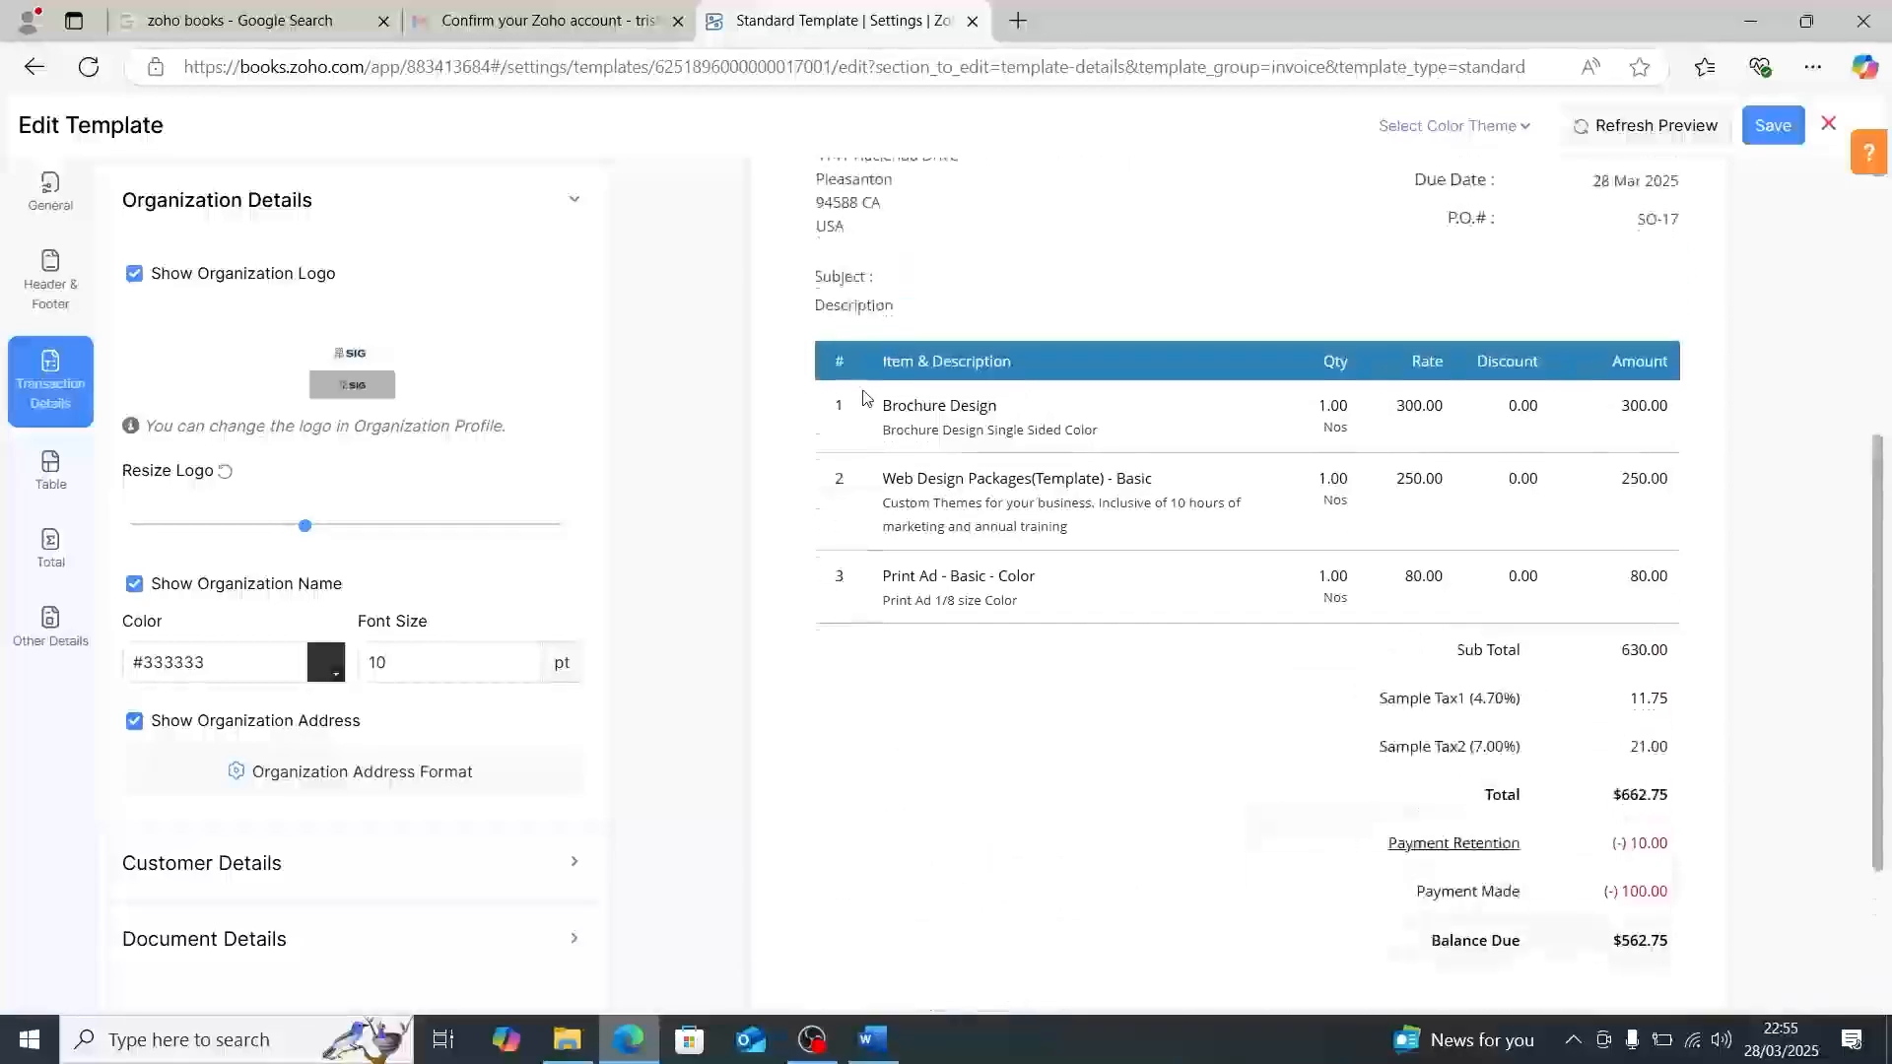
scroll(862, 397, up, 4)
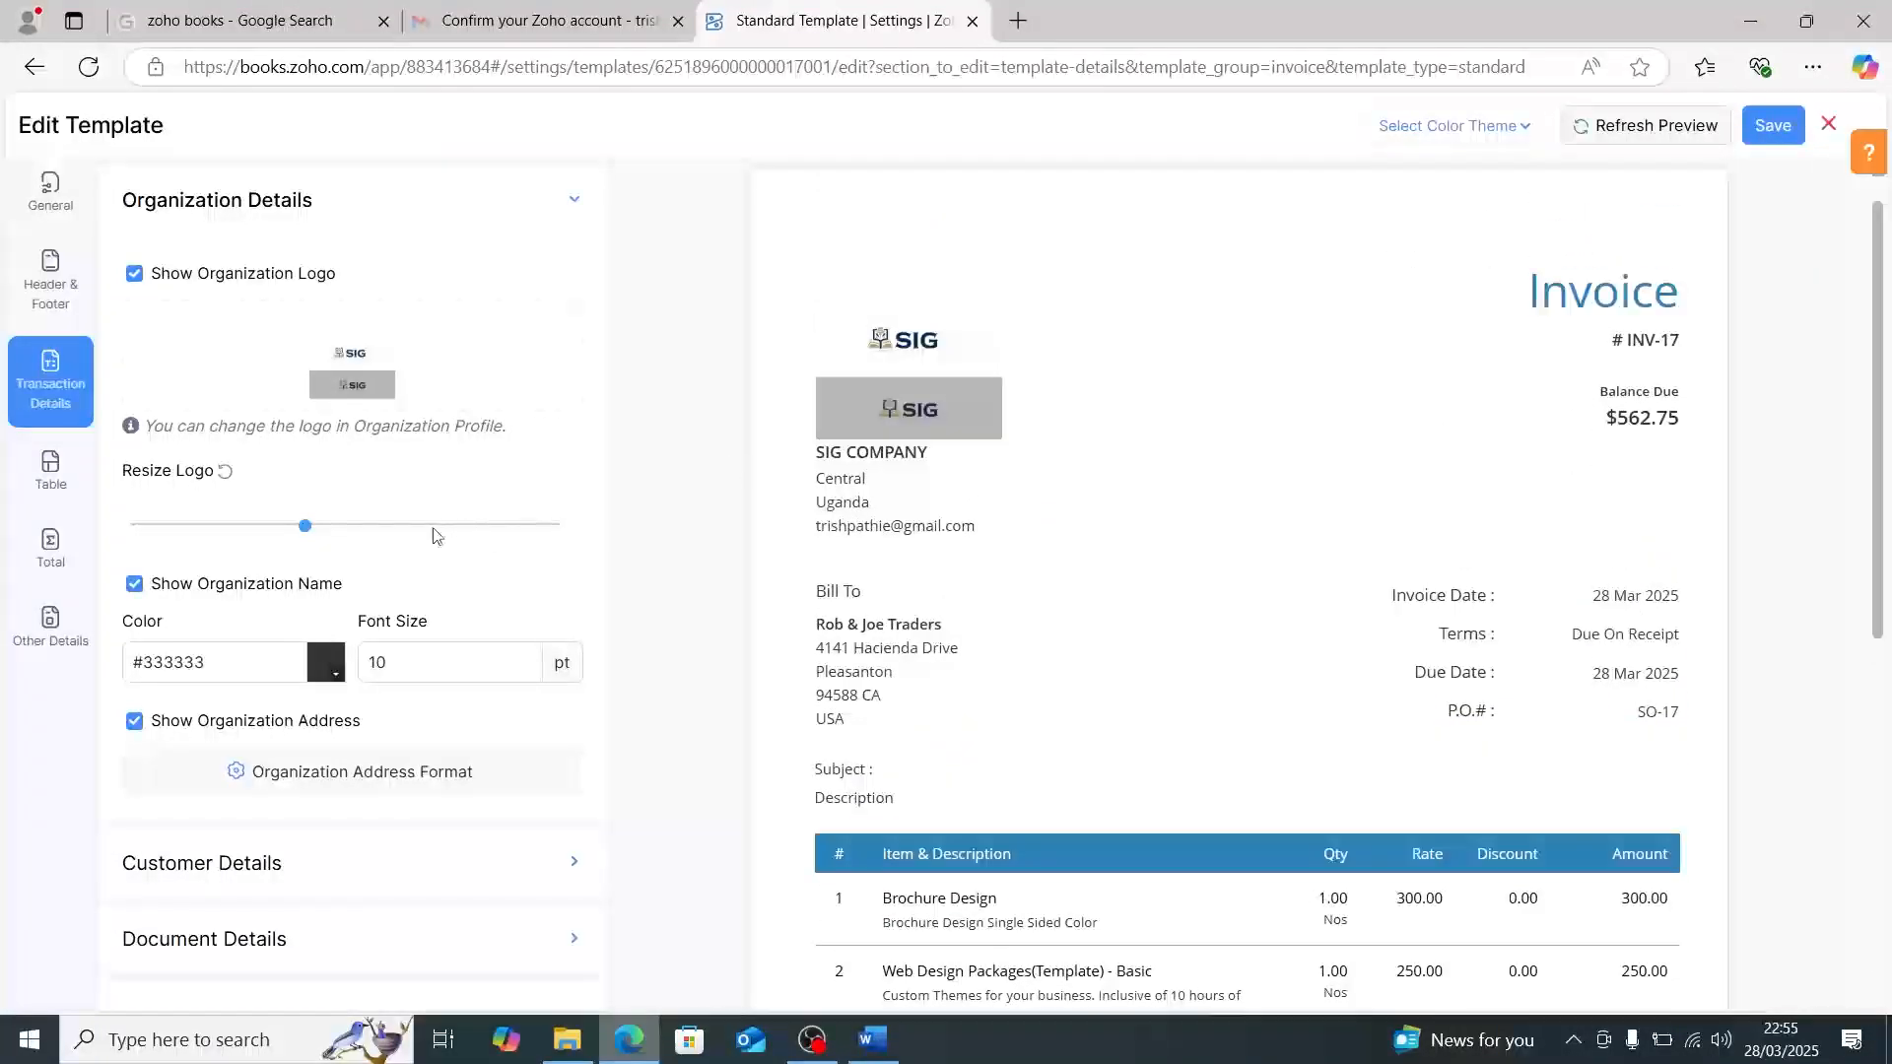
drag(305, 527, 265, 572)
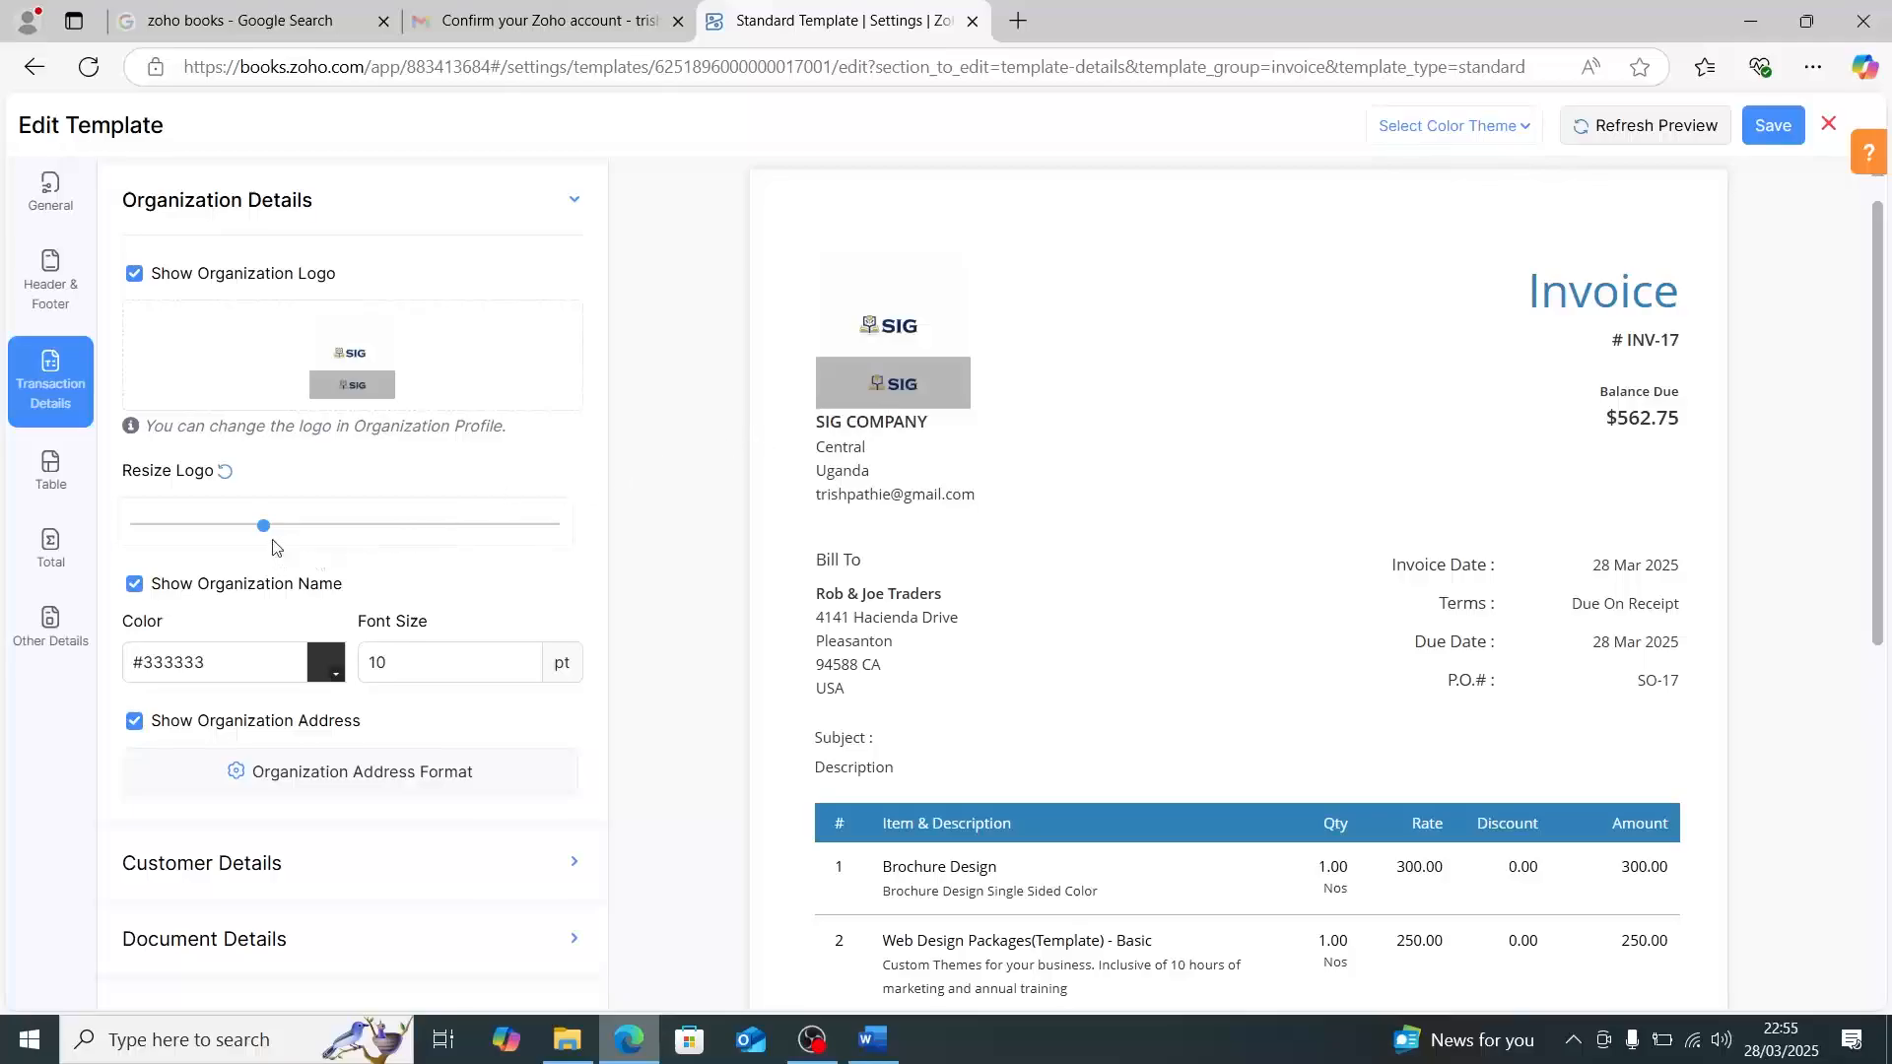
drag(266, 535, 301, 533)
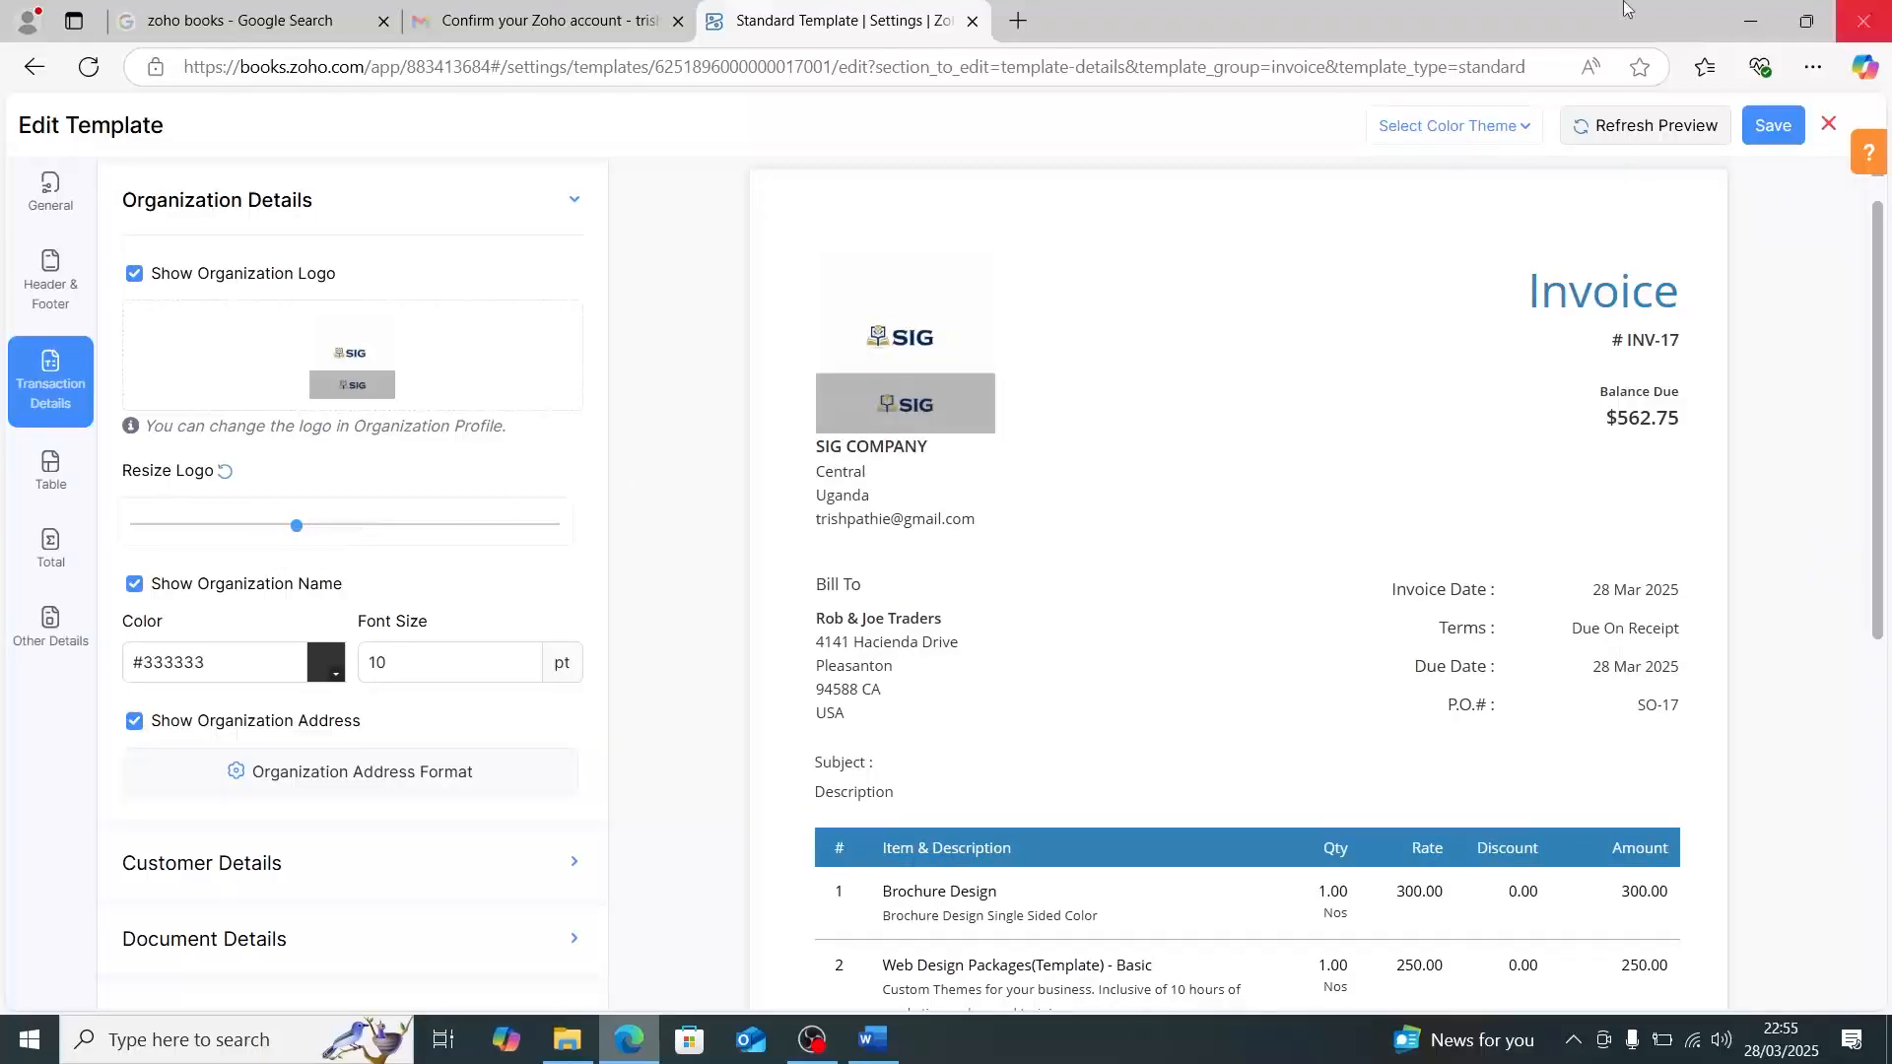
- Review the organization address format without changing it, and turn off the Ship To address in the customer details
click(449, 772)
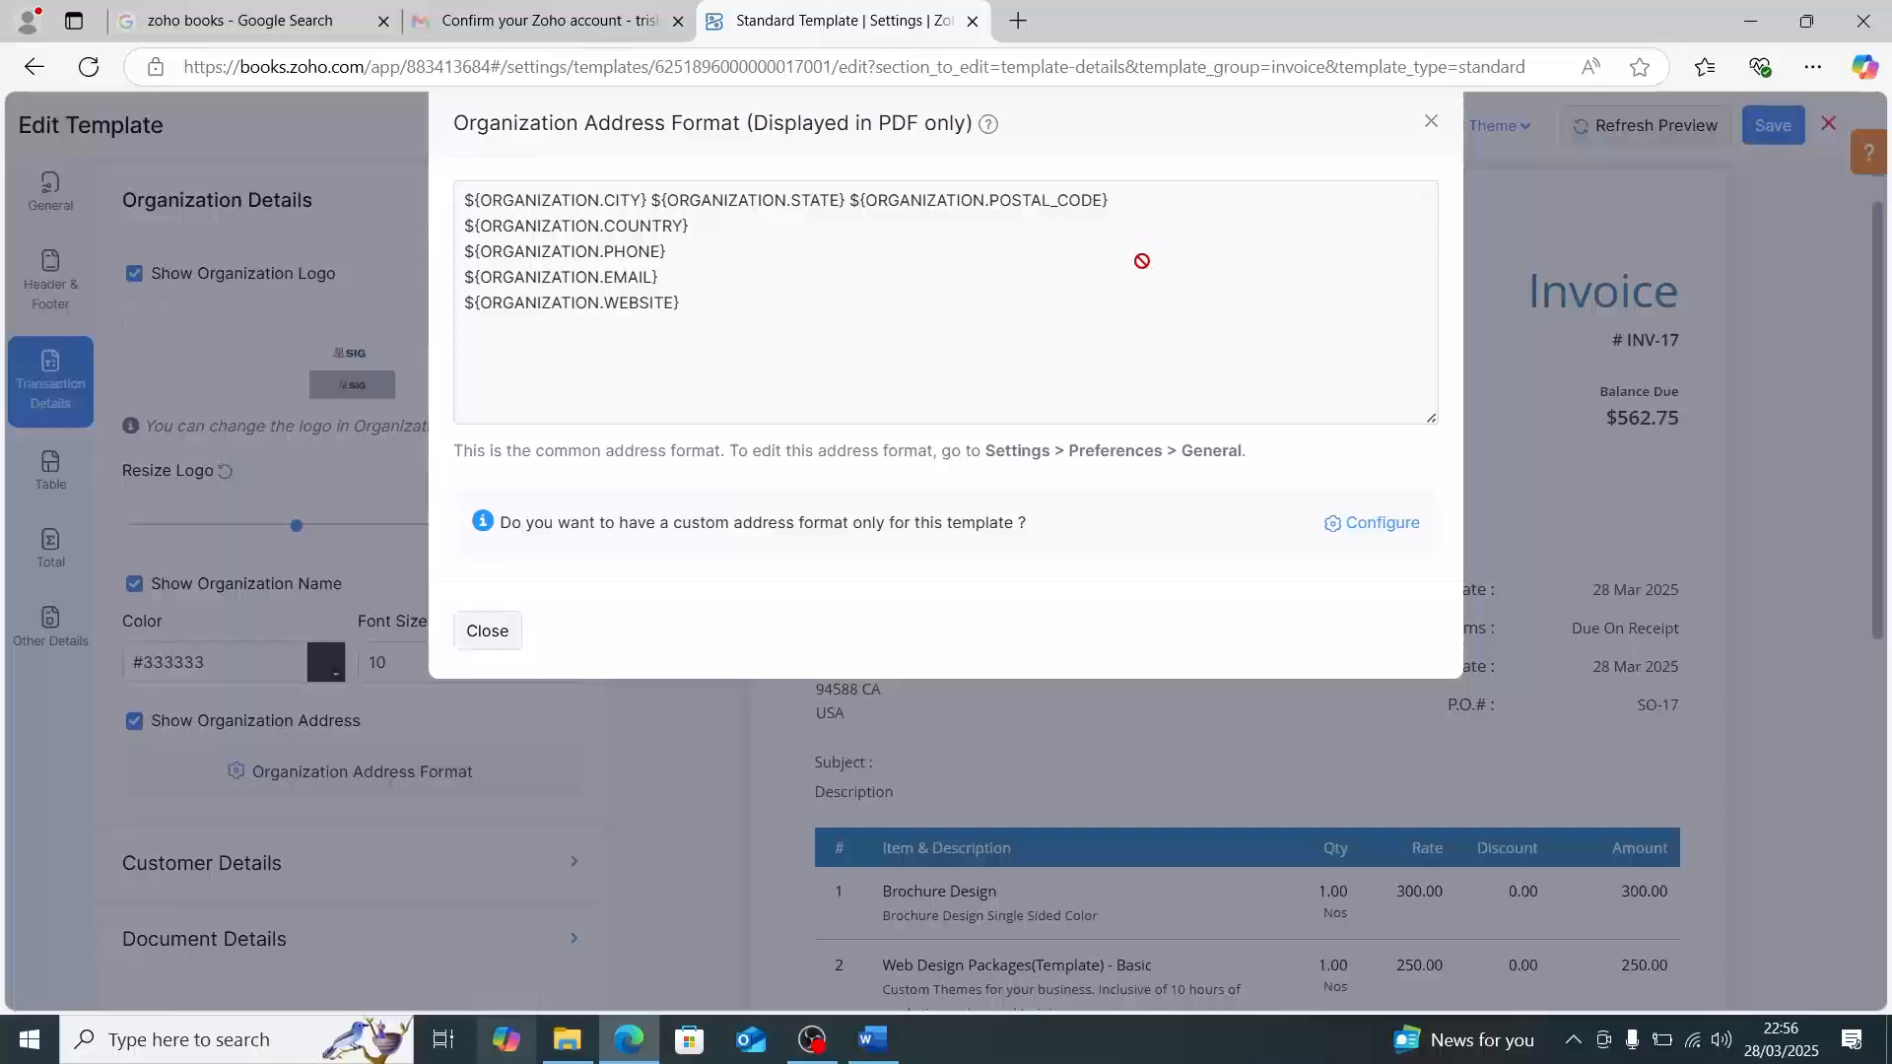
click(1435, 122)
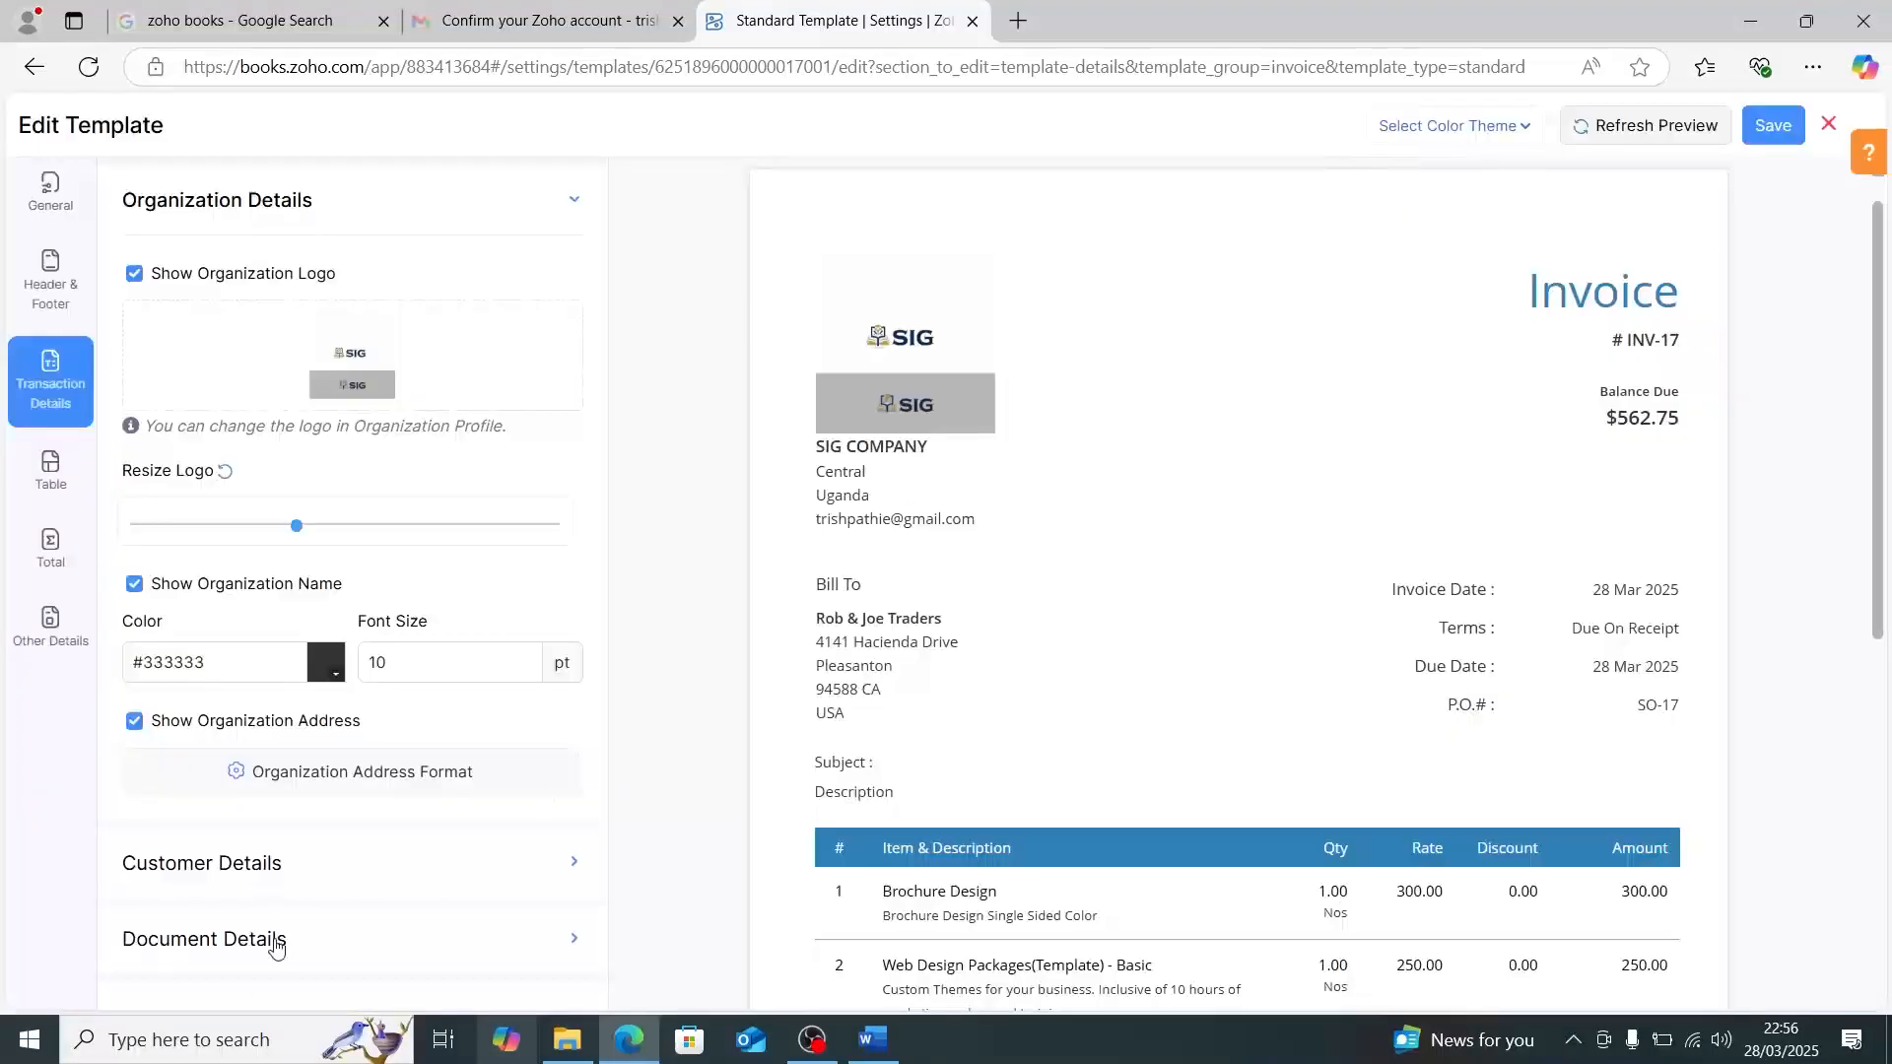
click(217, 880)
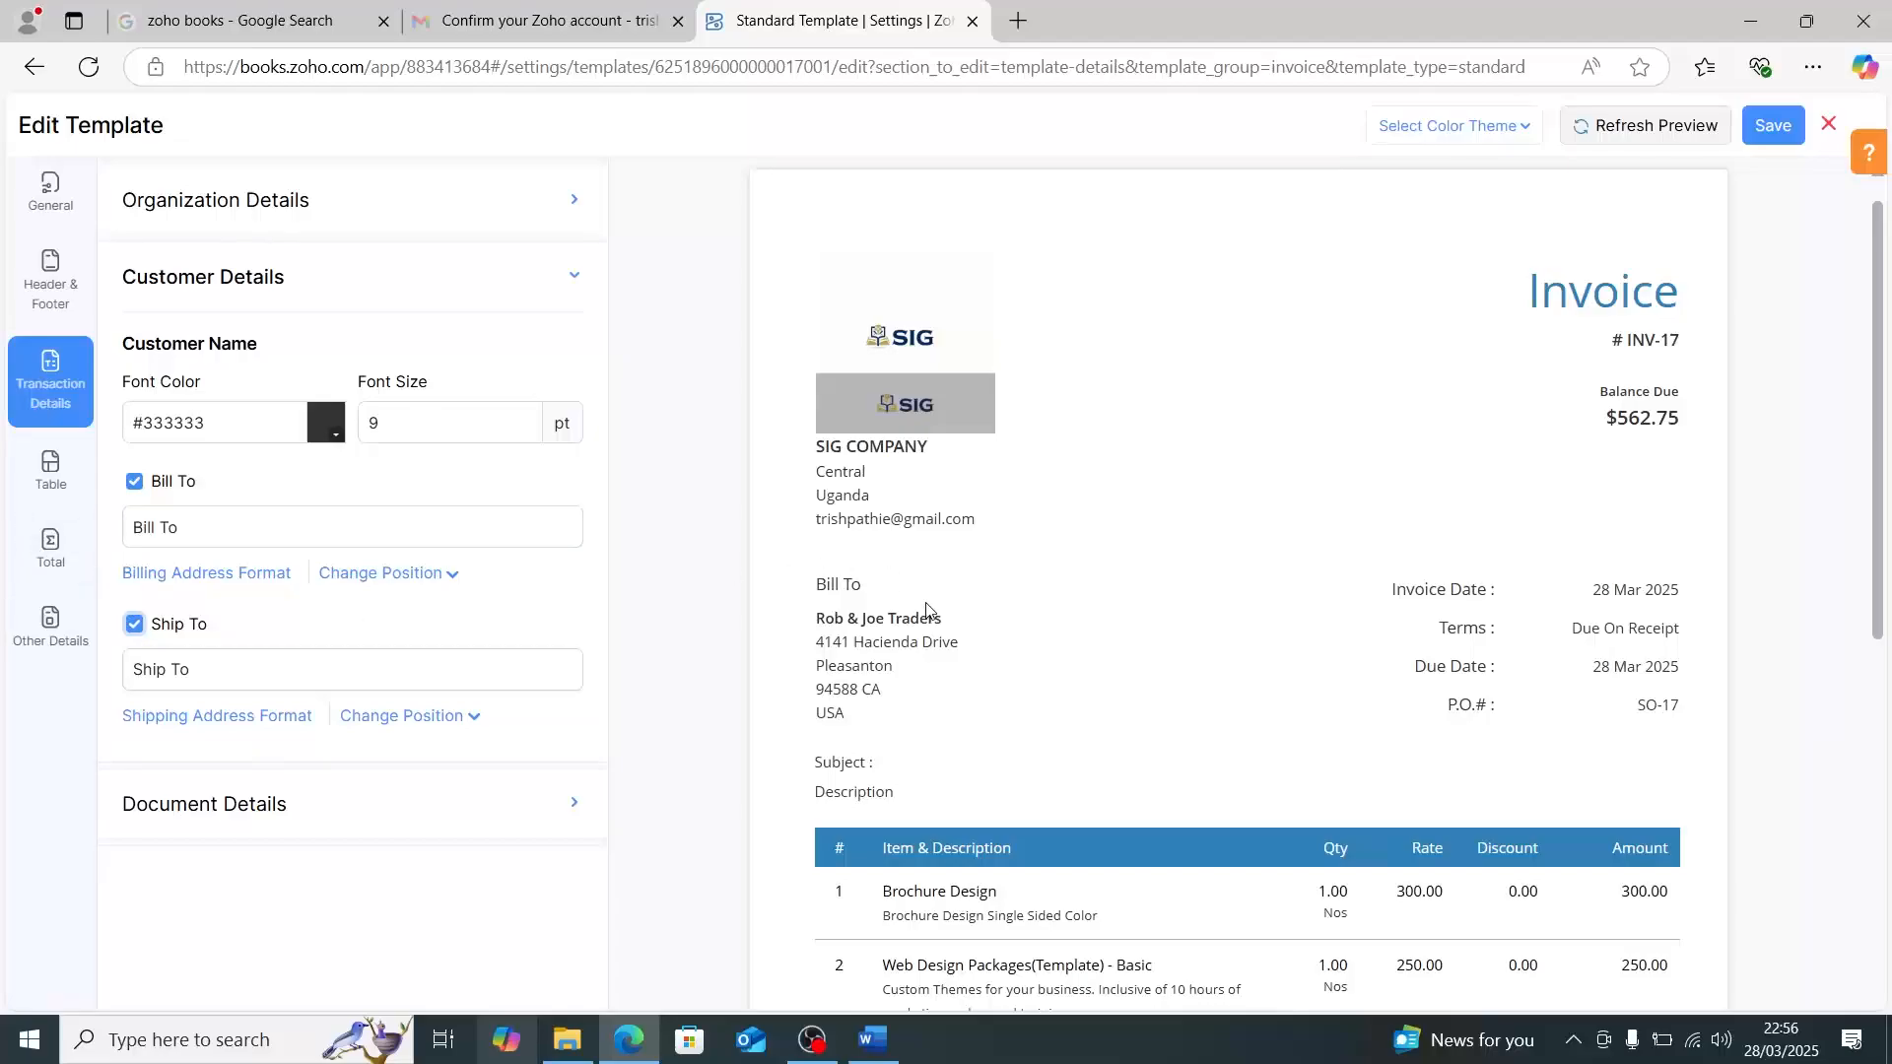
click(135, 623)
- Examine the document details, including the title, balance due, information fields and document copy settings, against the invoice preview
click(258, 803)
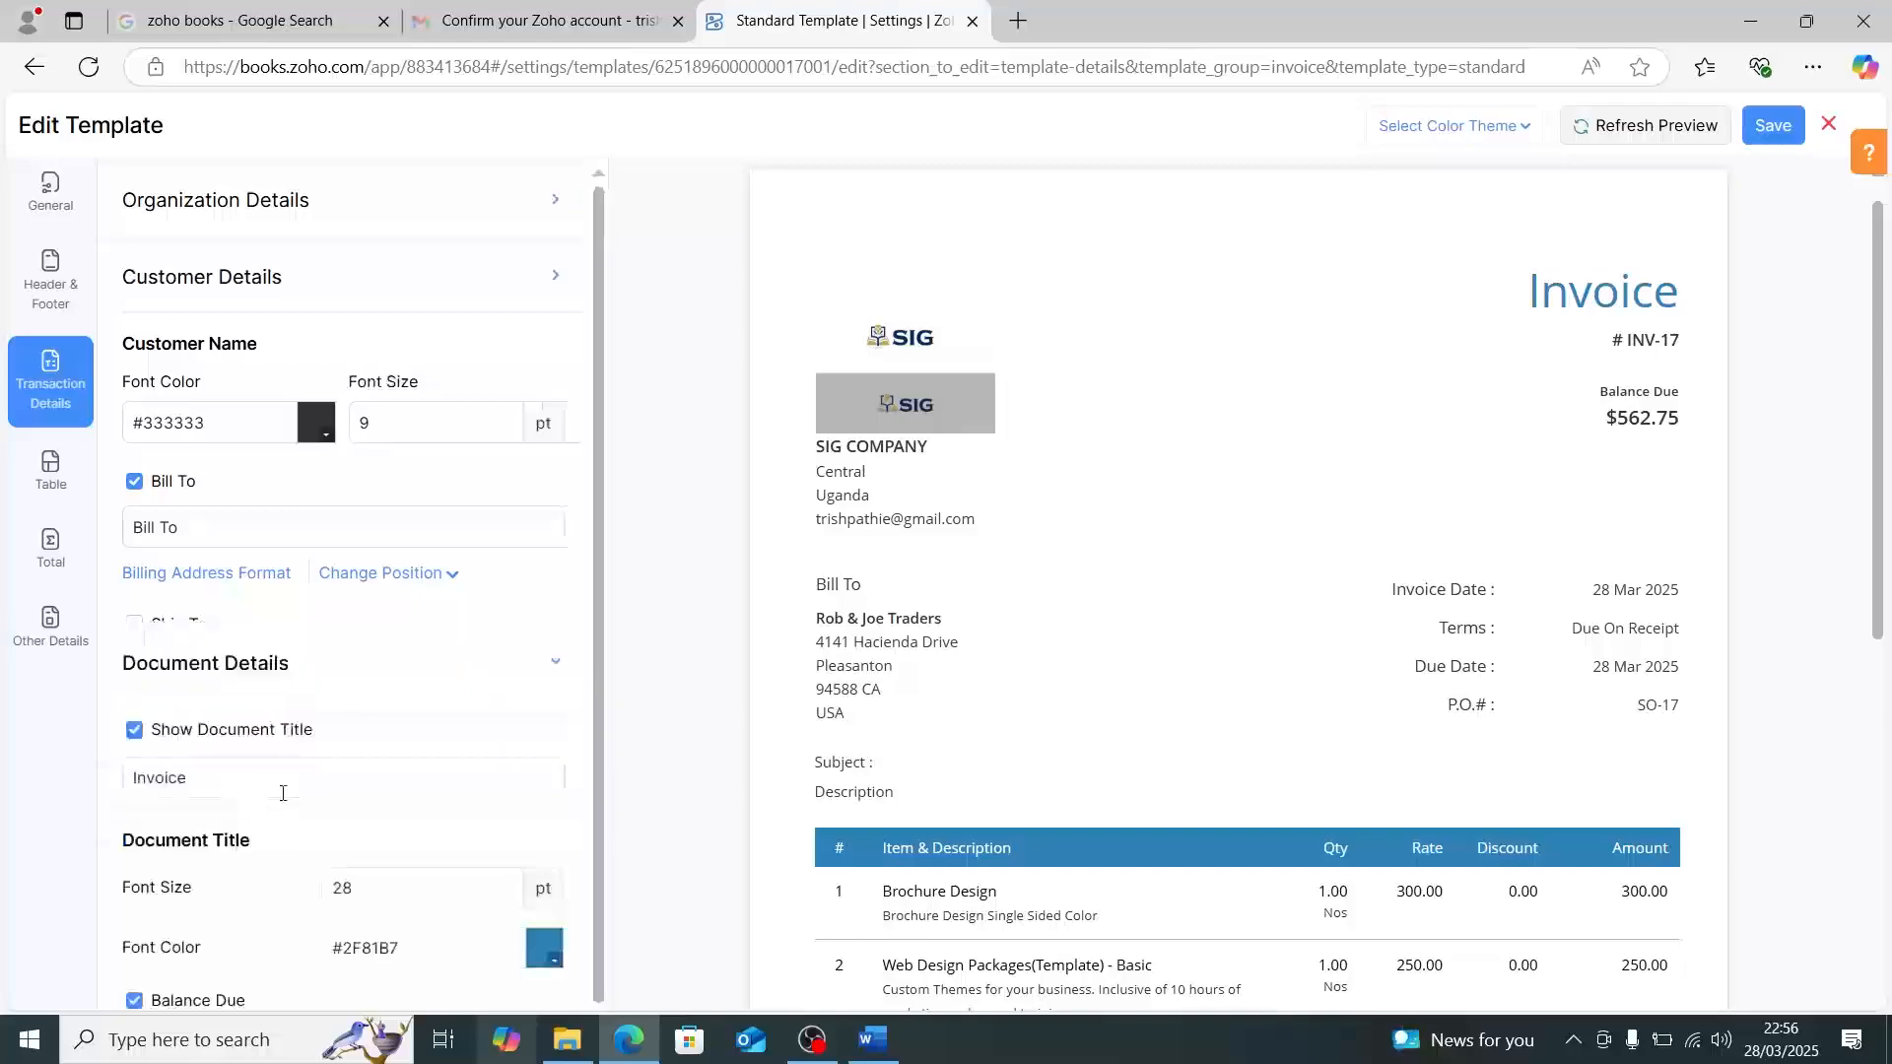
scroll(315, 786, down, 1)
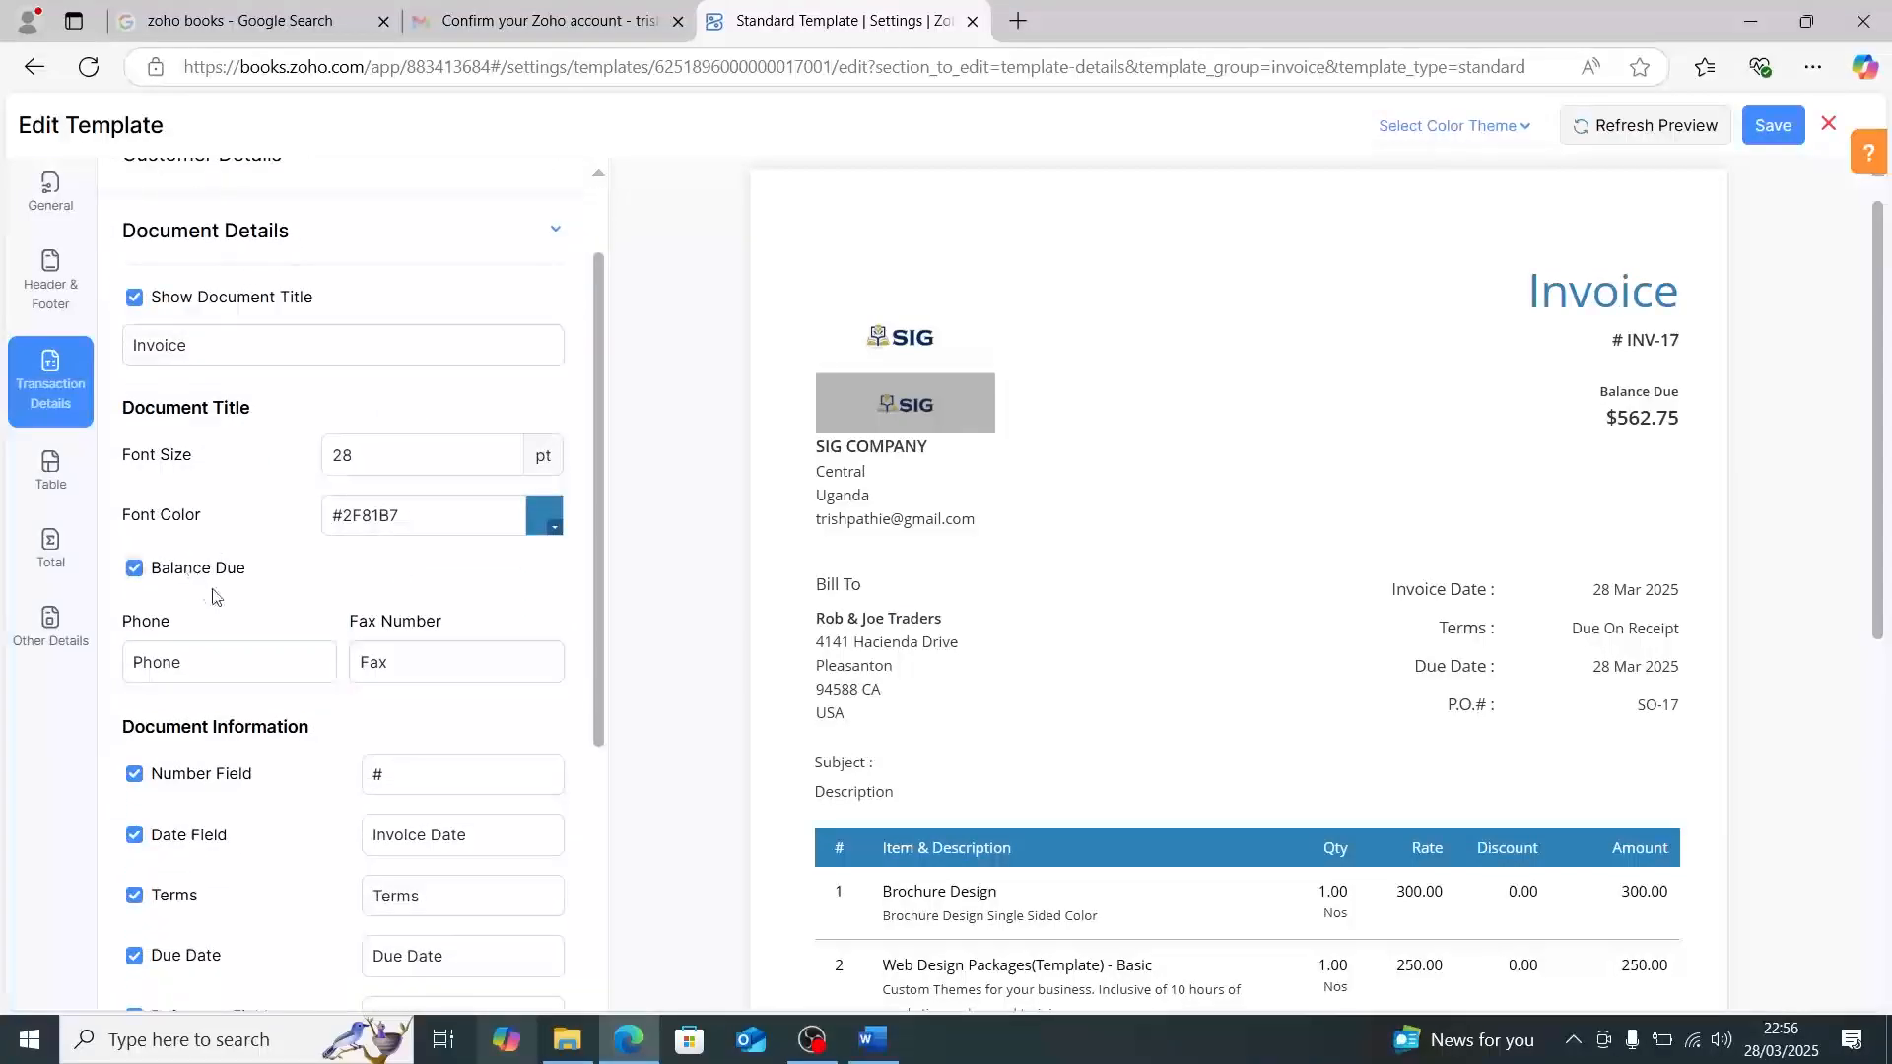
scroll(252, 713, down, 1)
scroll(252, 714, down, 3)
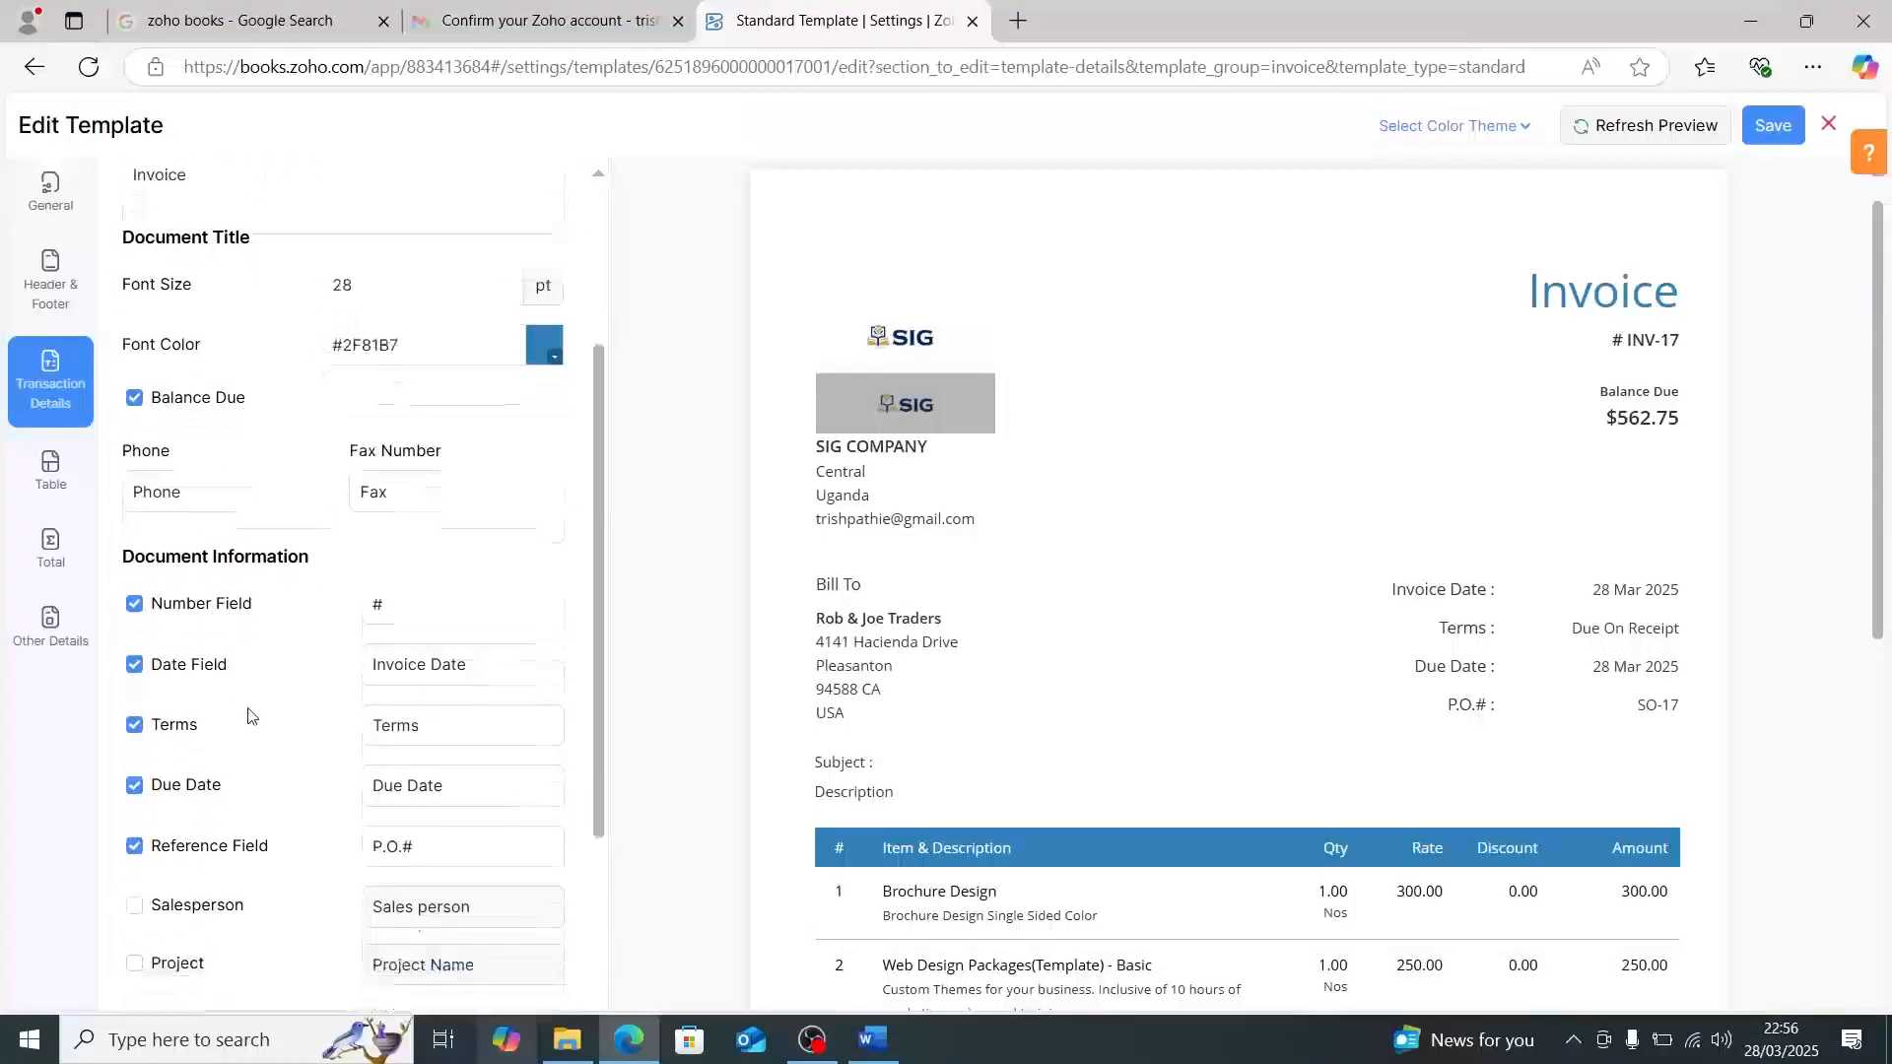
scroll(245, 711, down, 1)
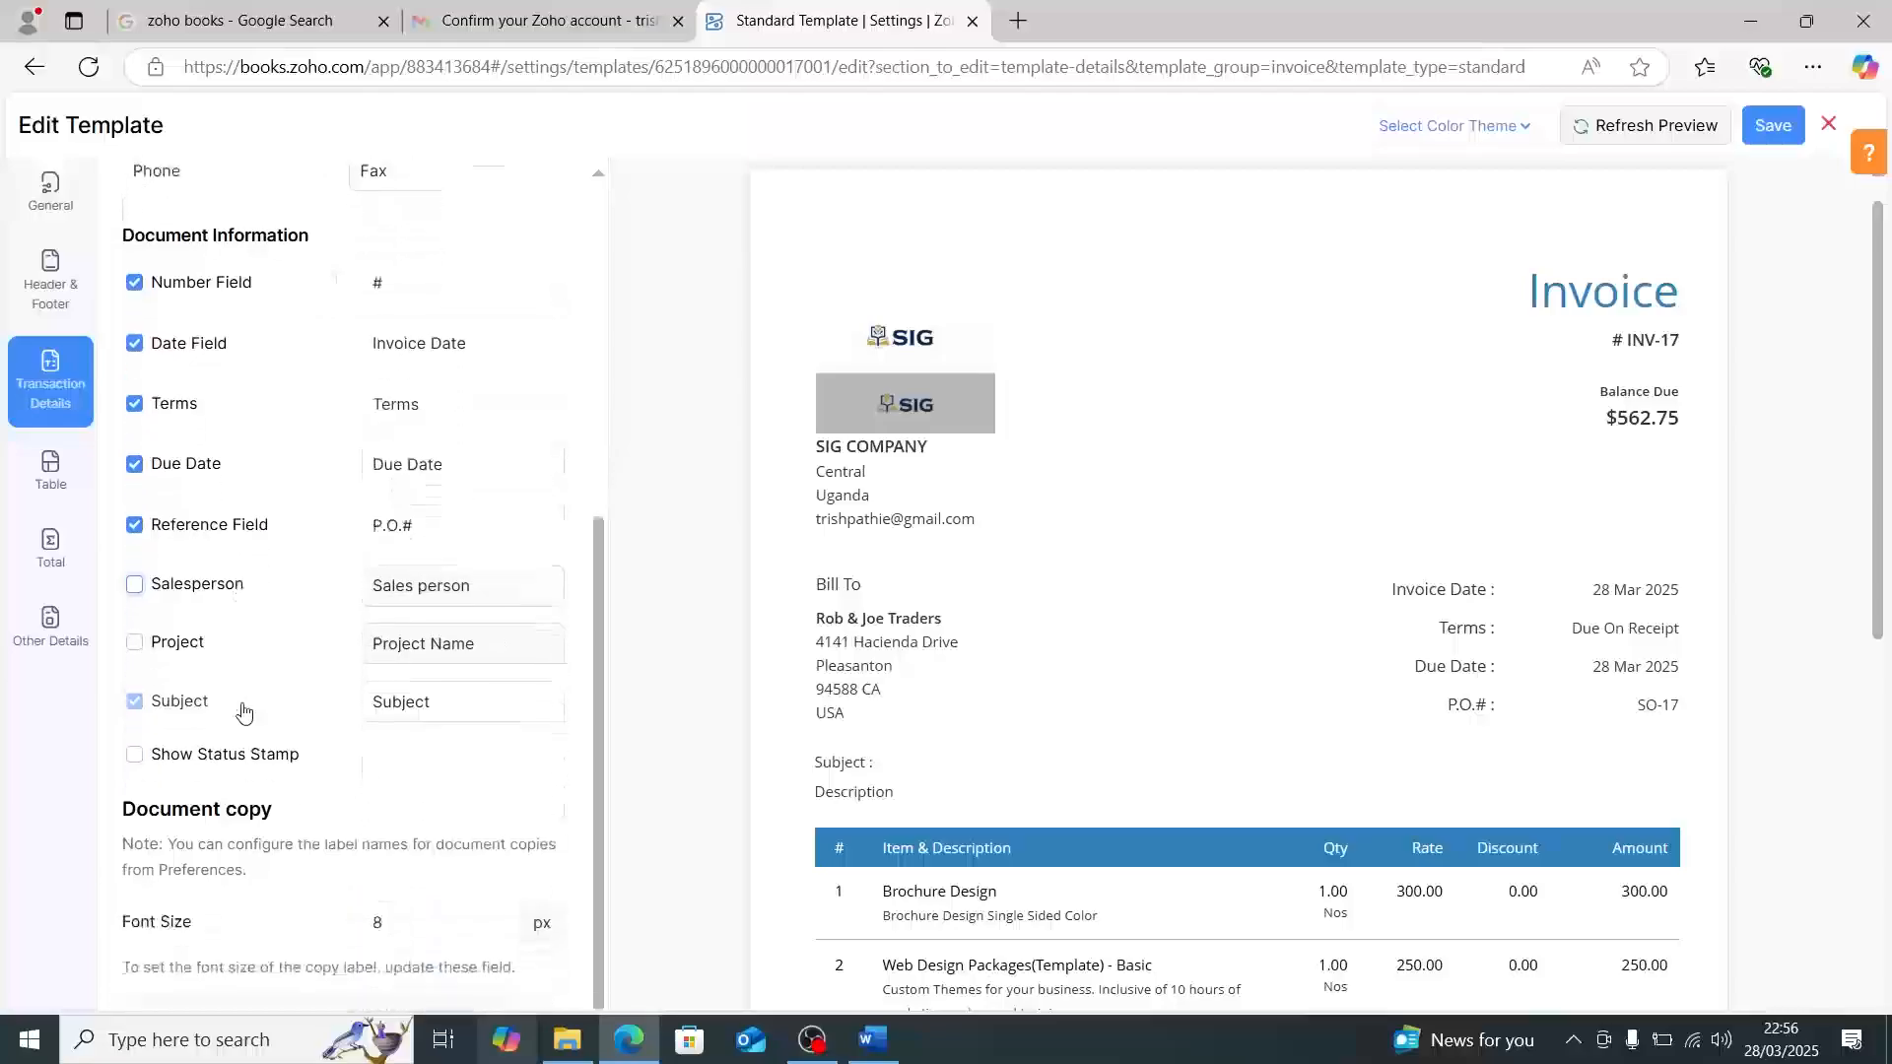
scroll(246, 711, down, 1)
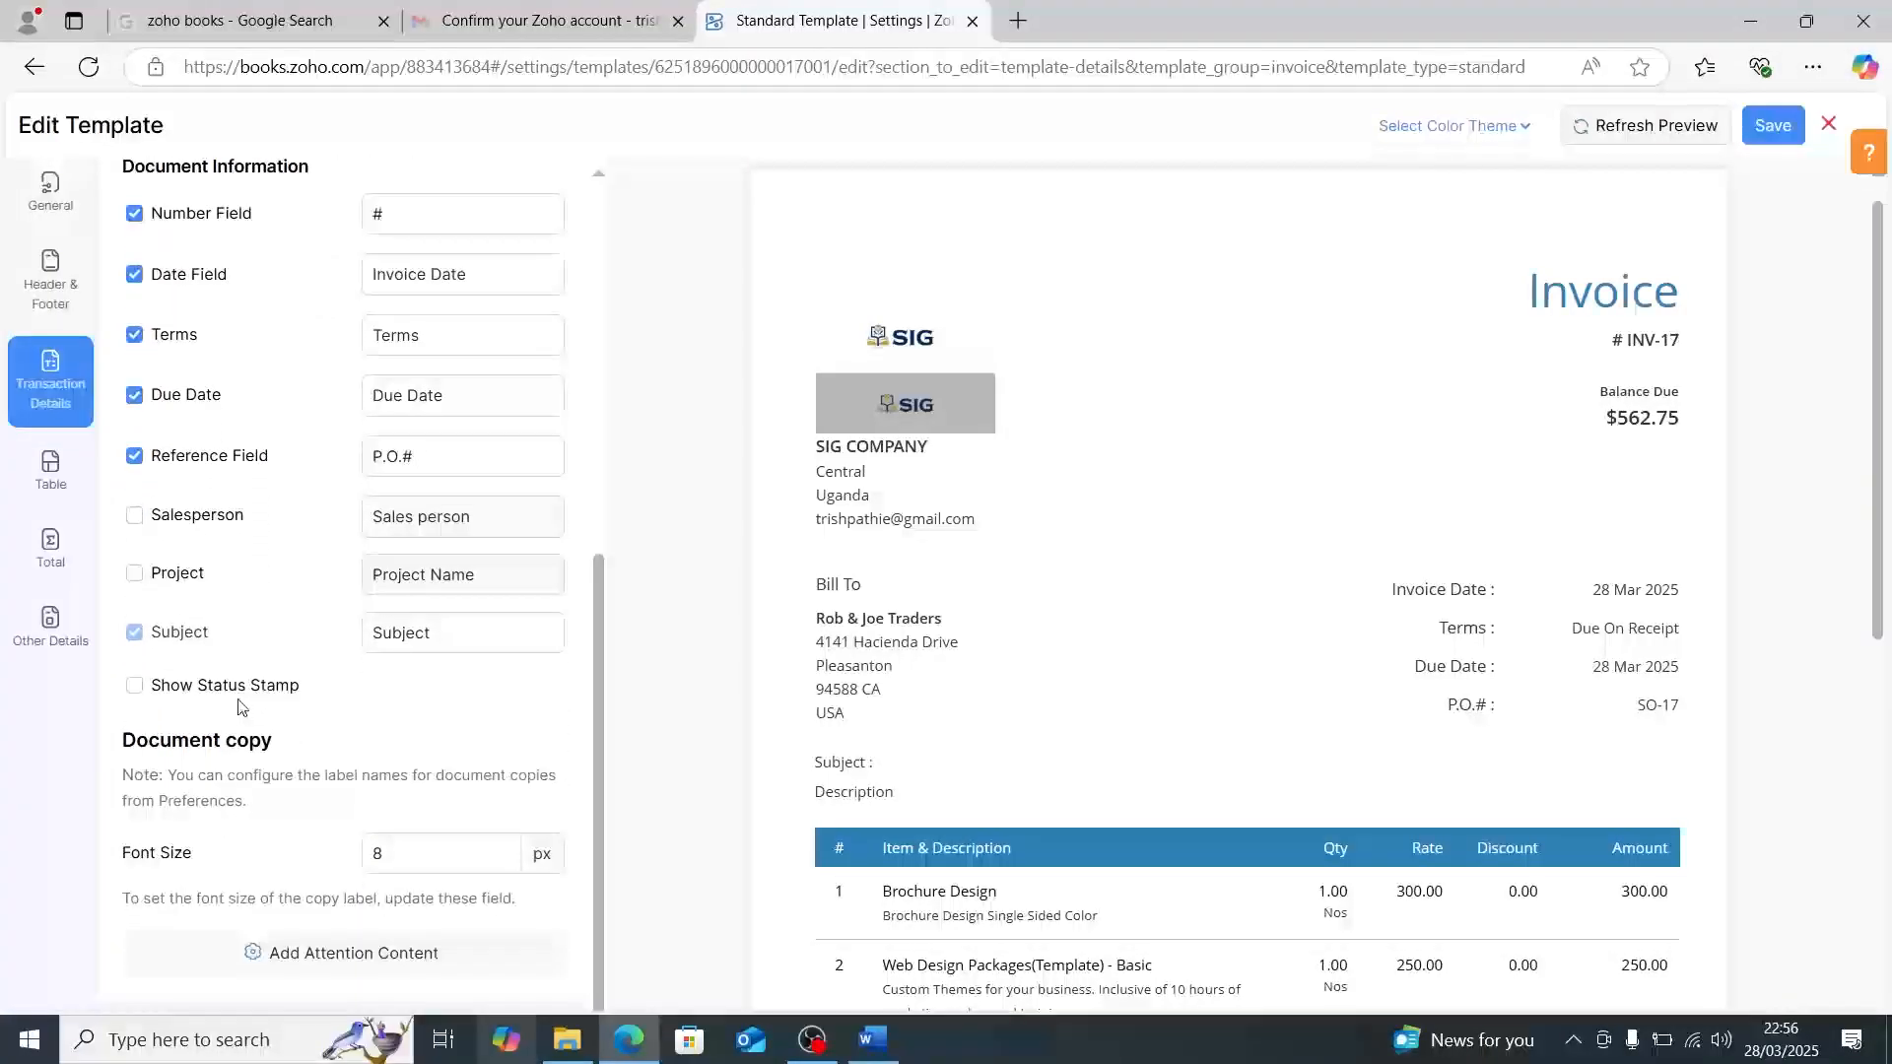
scroll(335, 711, up, 6)
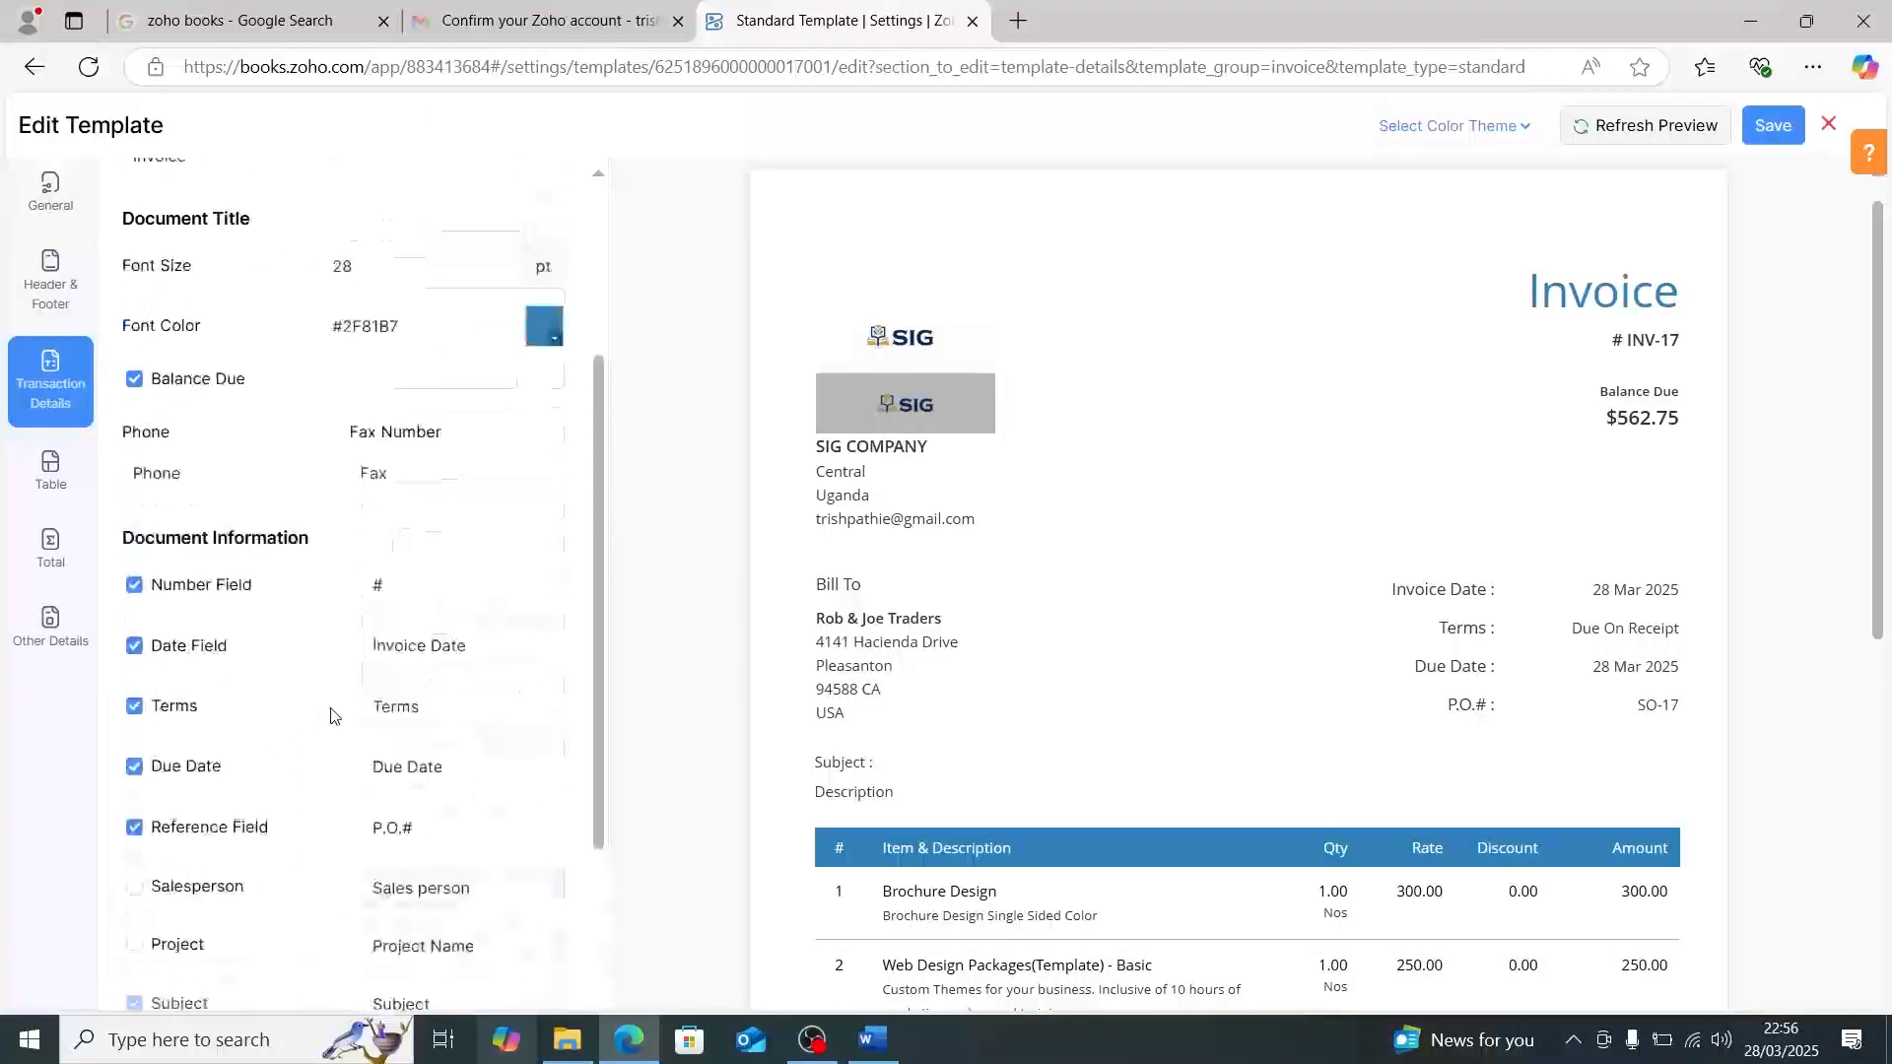
scroll(340, 714, up, 1)
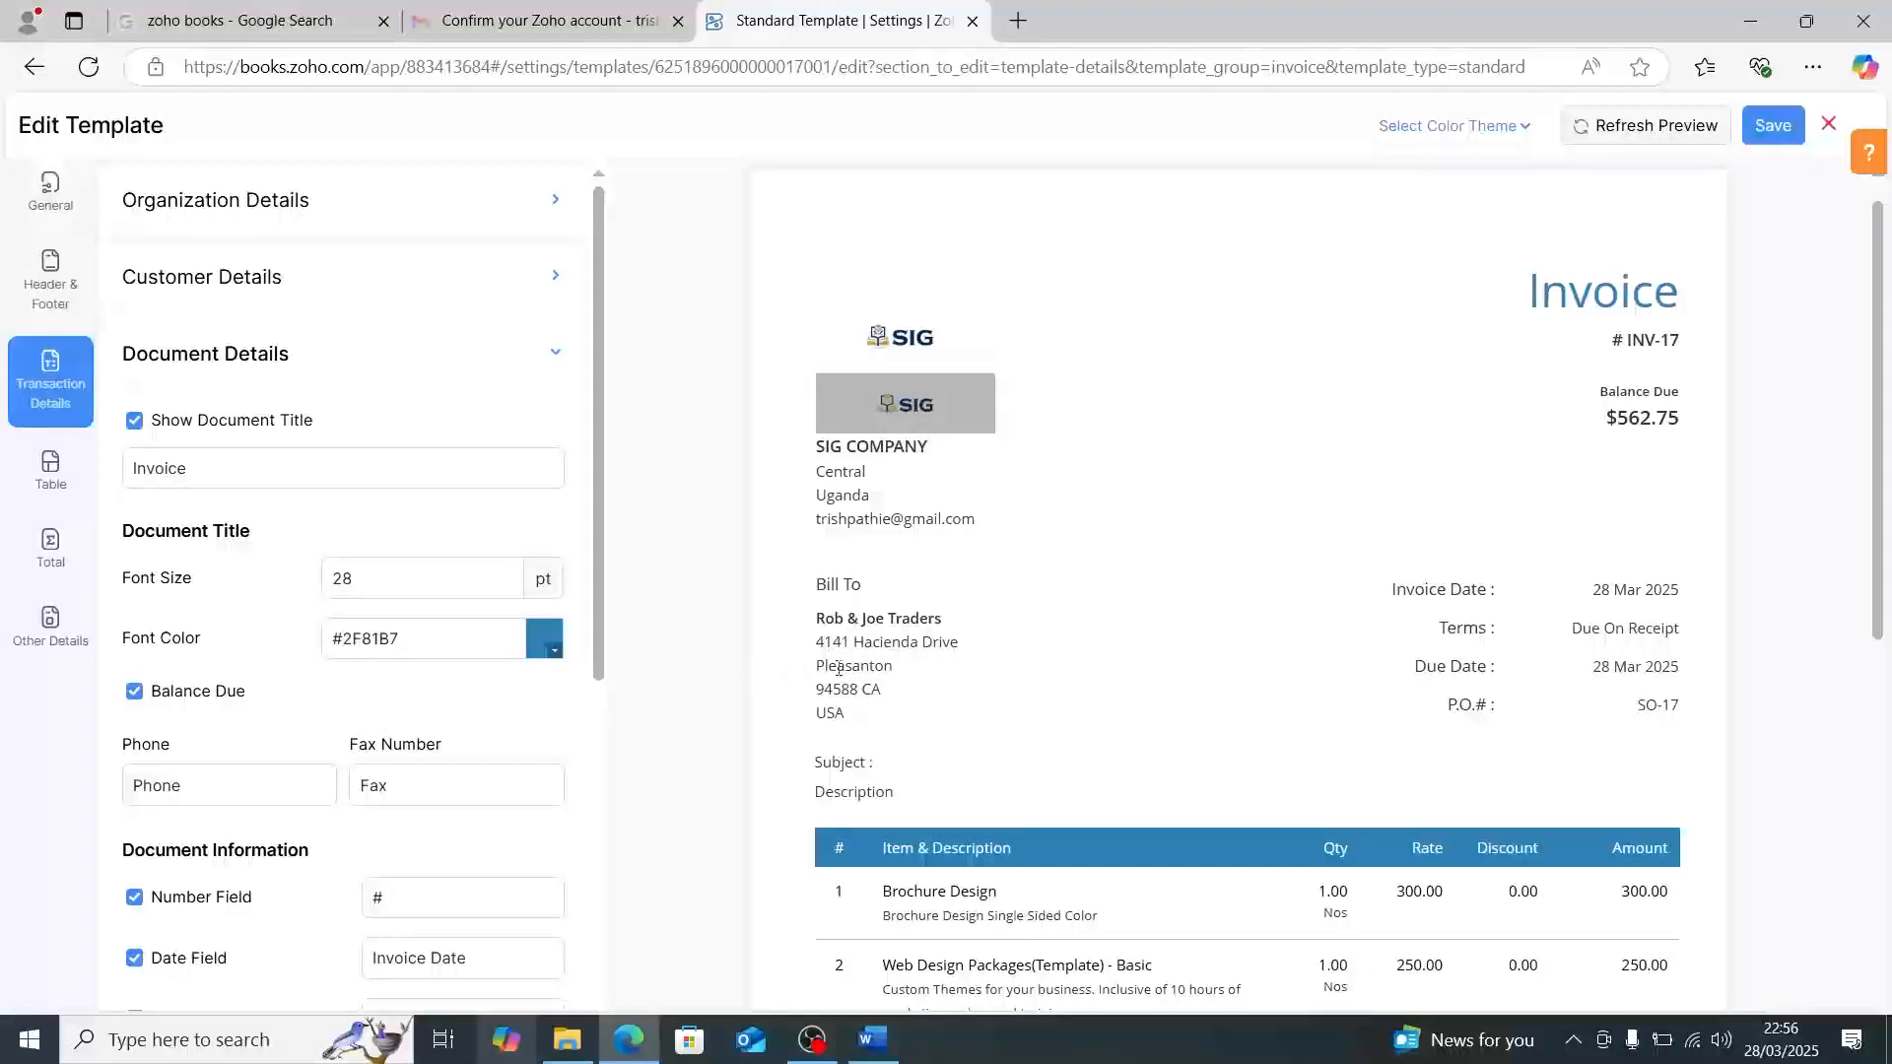
scroll(915, 676, down, 3)
scroll(916, 676, down, 3)
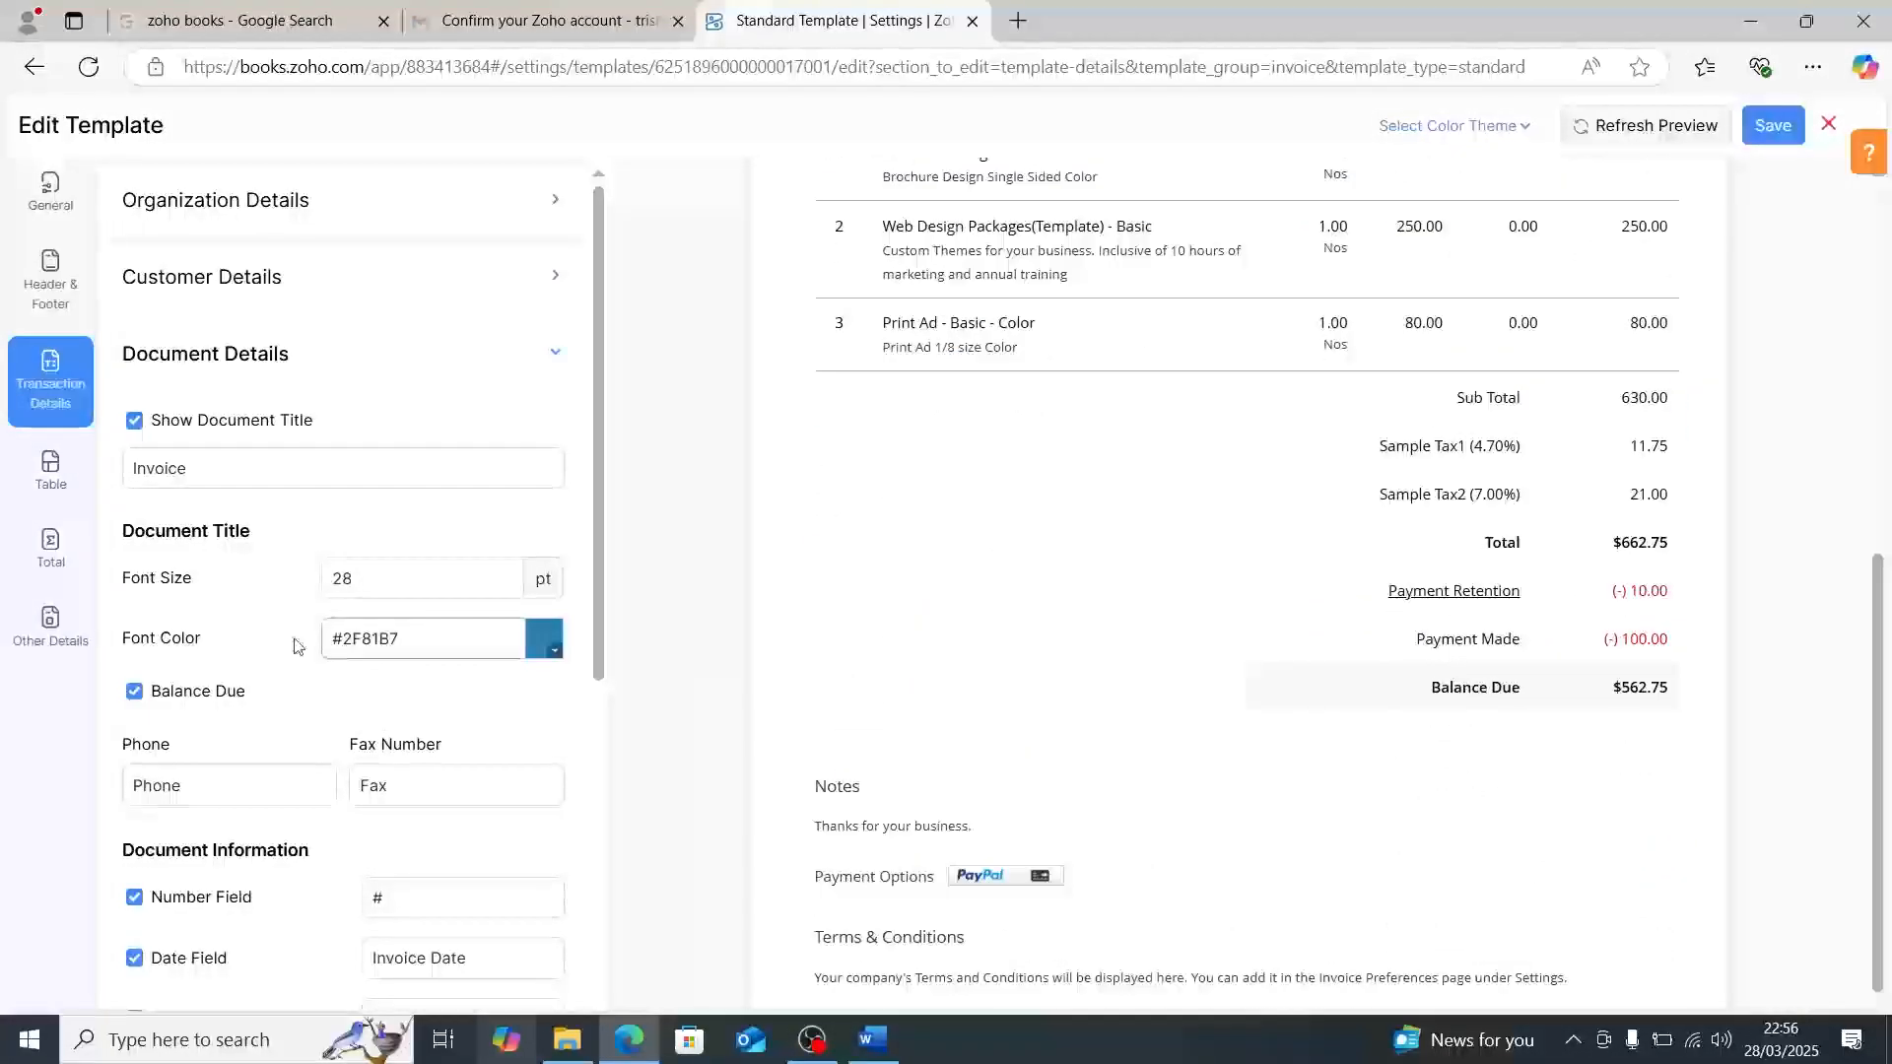
scroll(985, 611, down, 1)
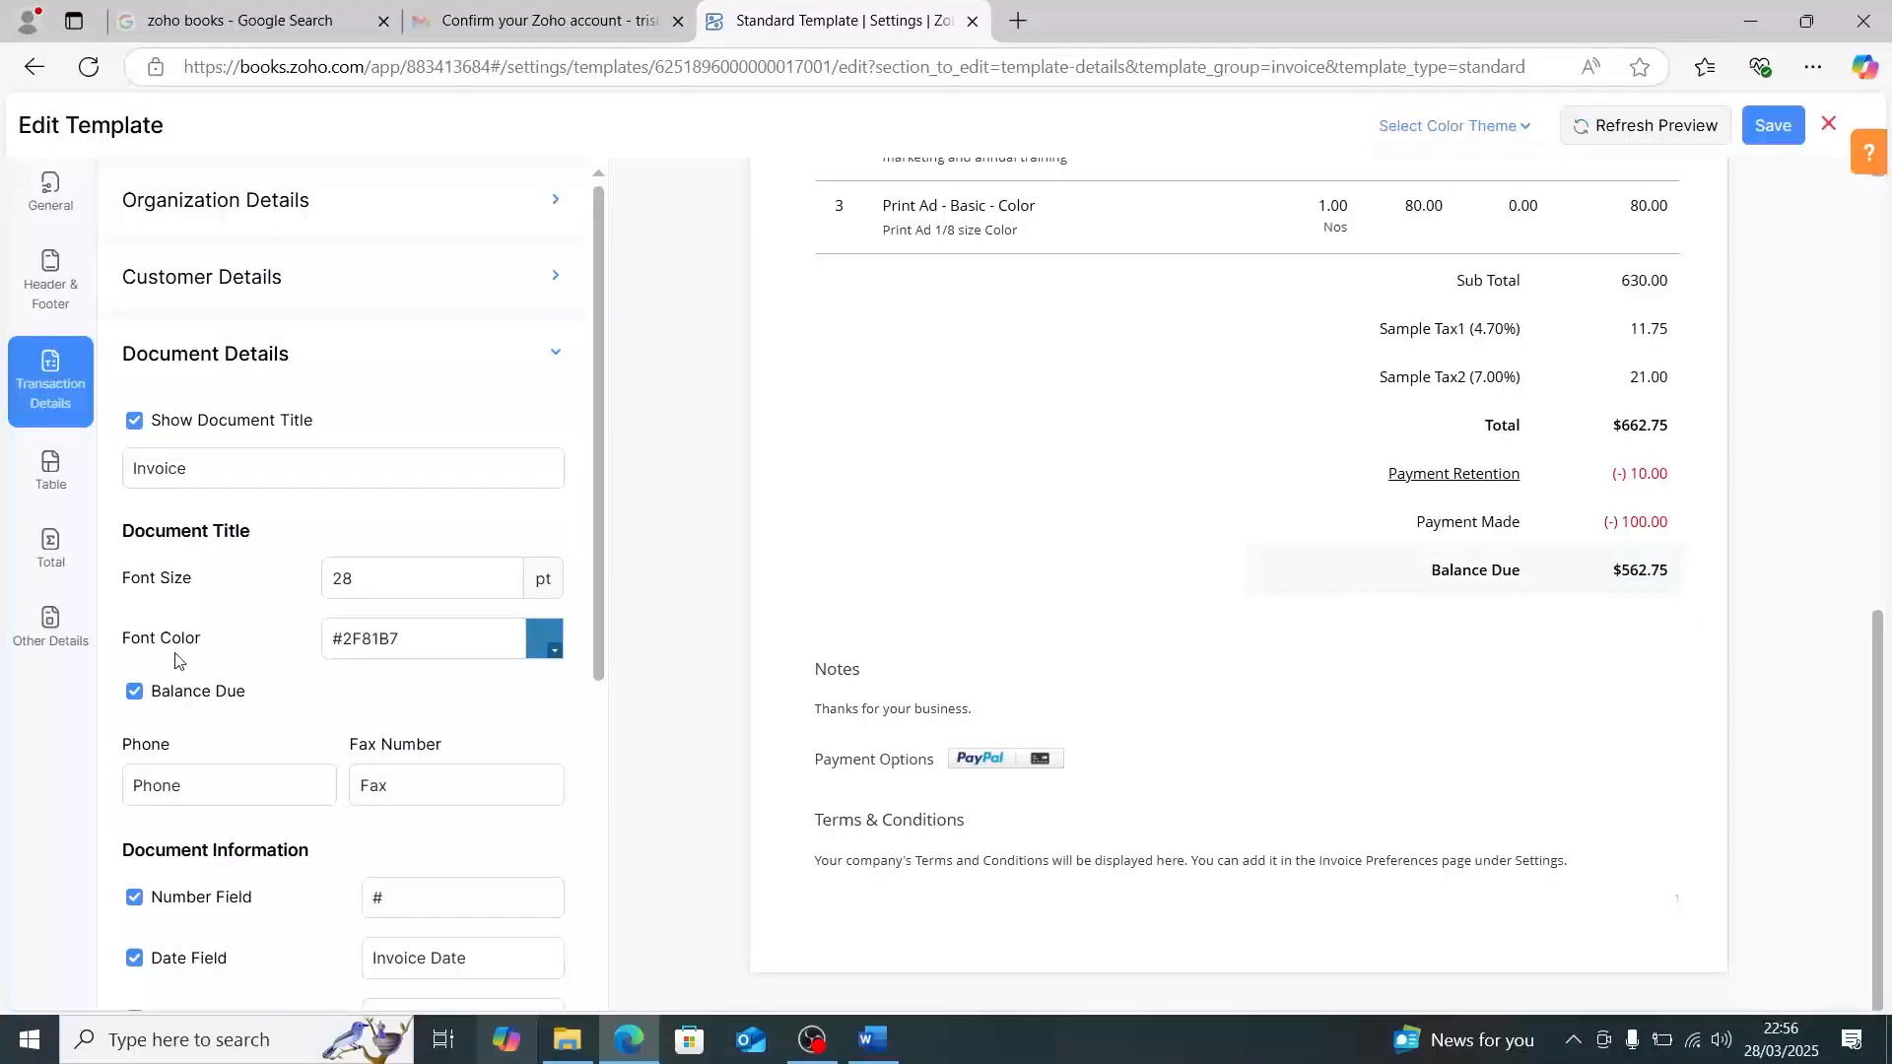
scroll(208, 667, down, 2)
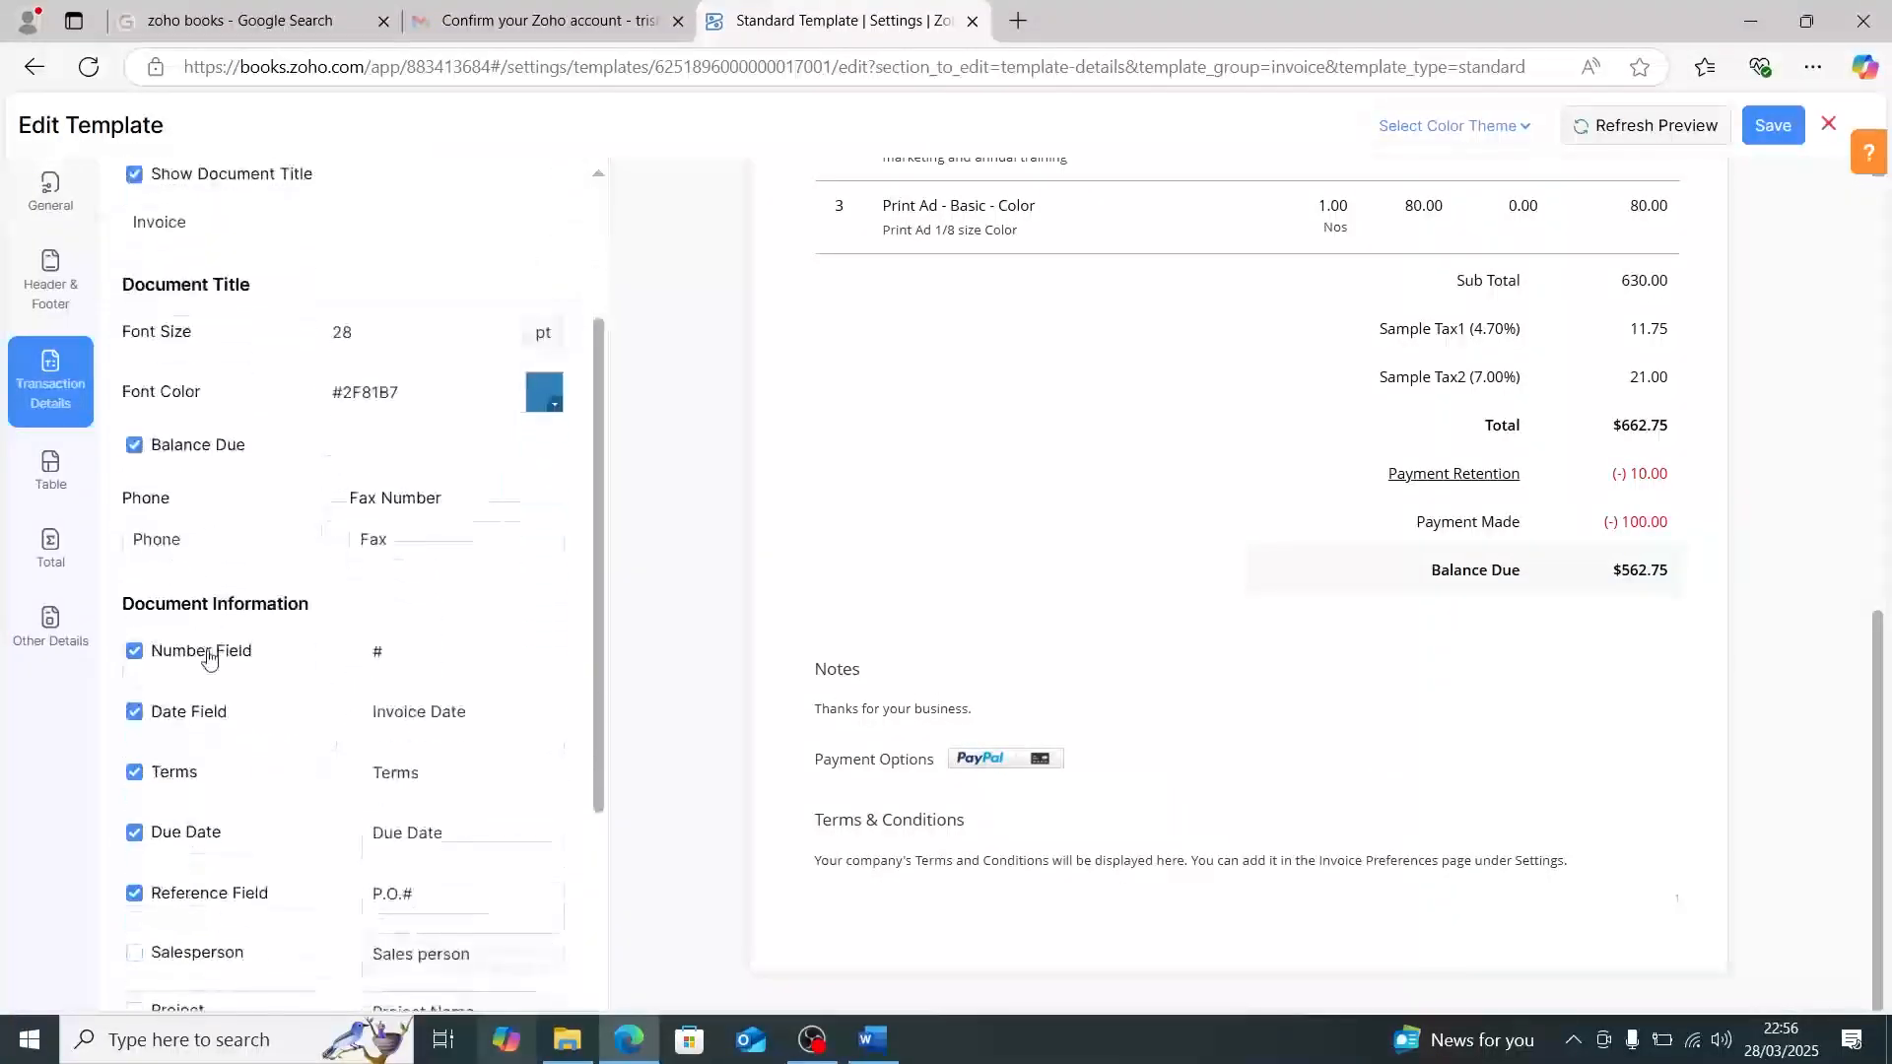
scroll(208, 667, down, 3)
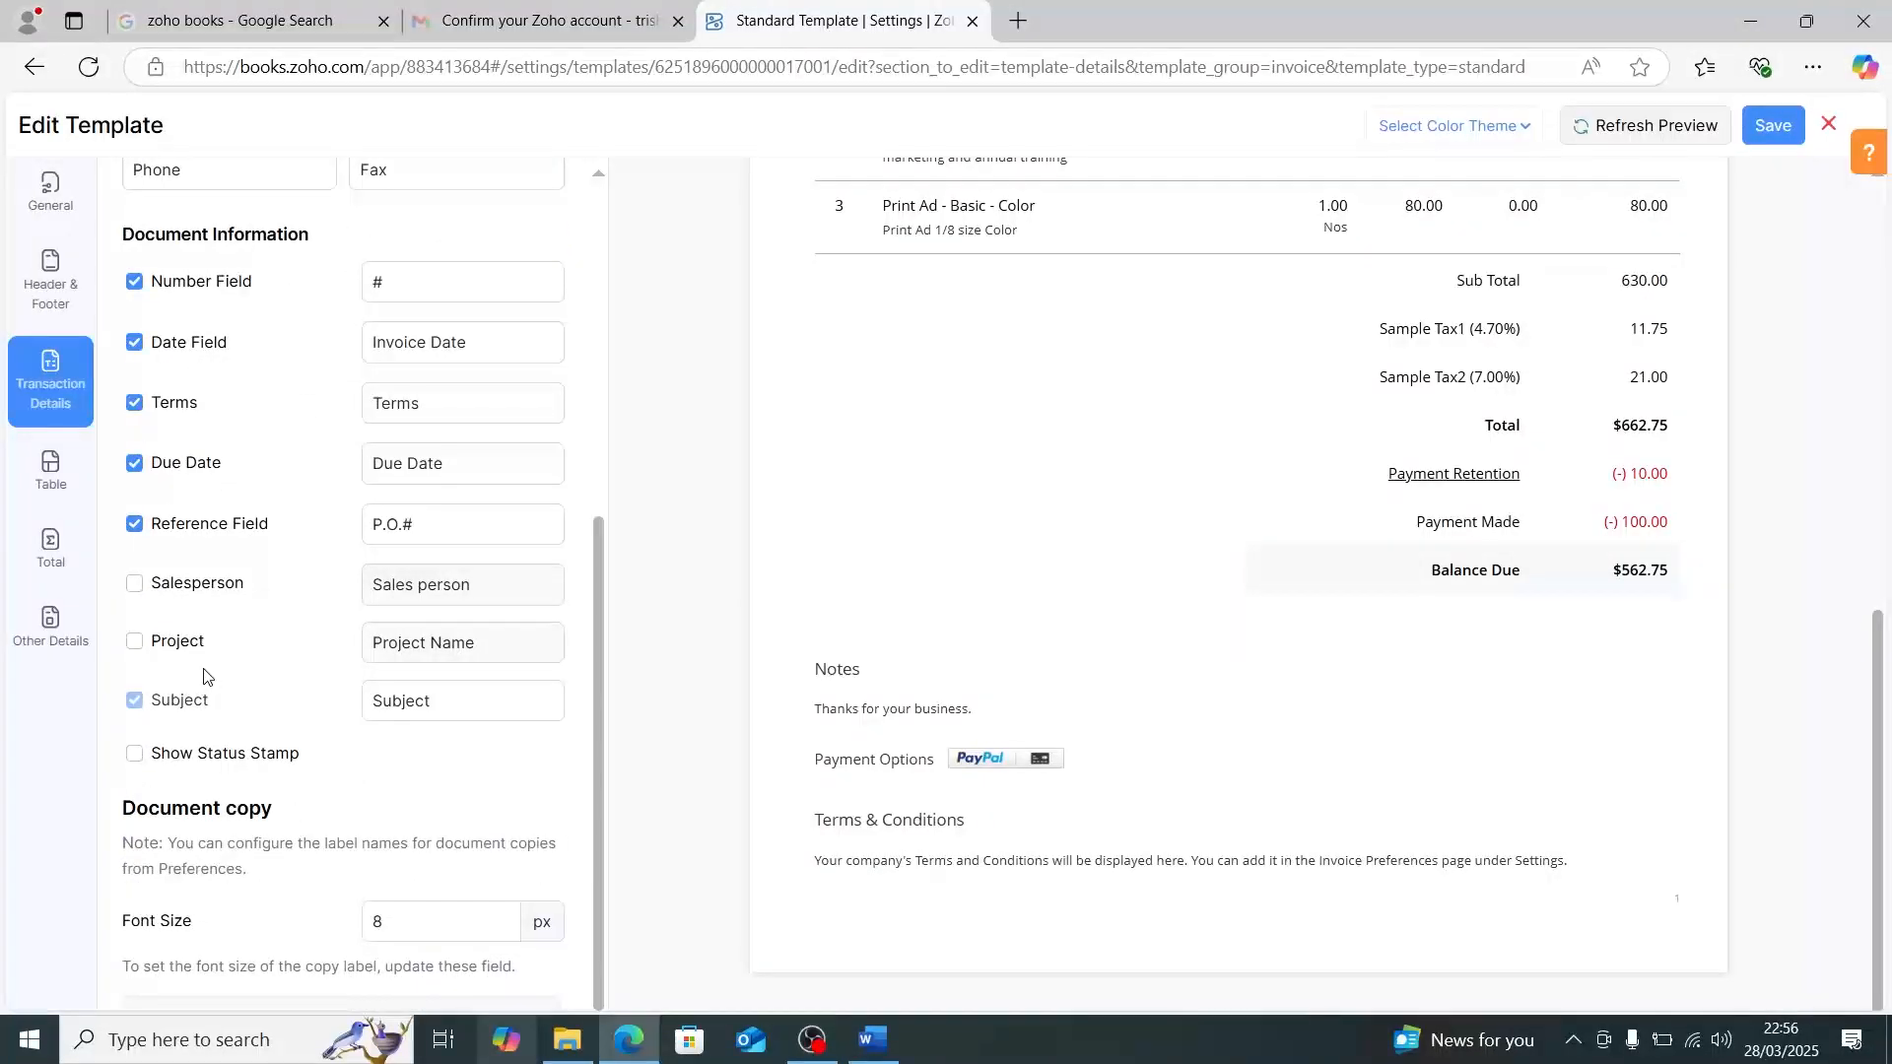
scroll(206, 676, up, 2)
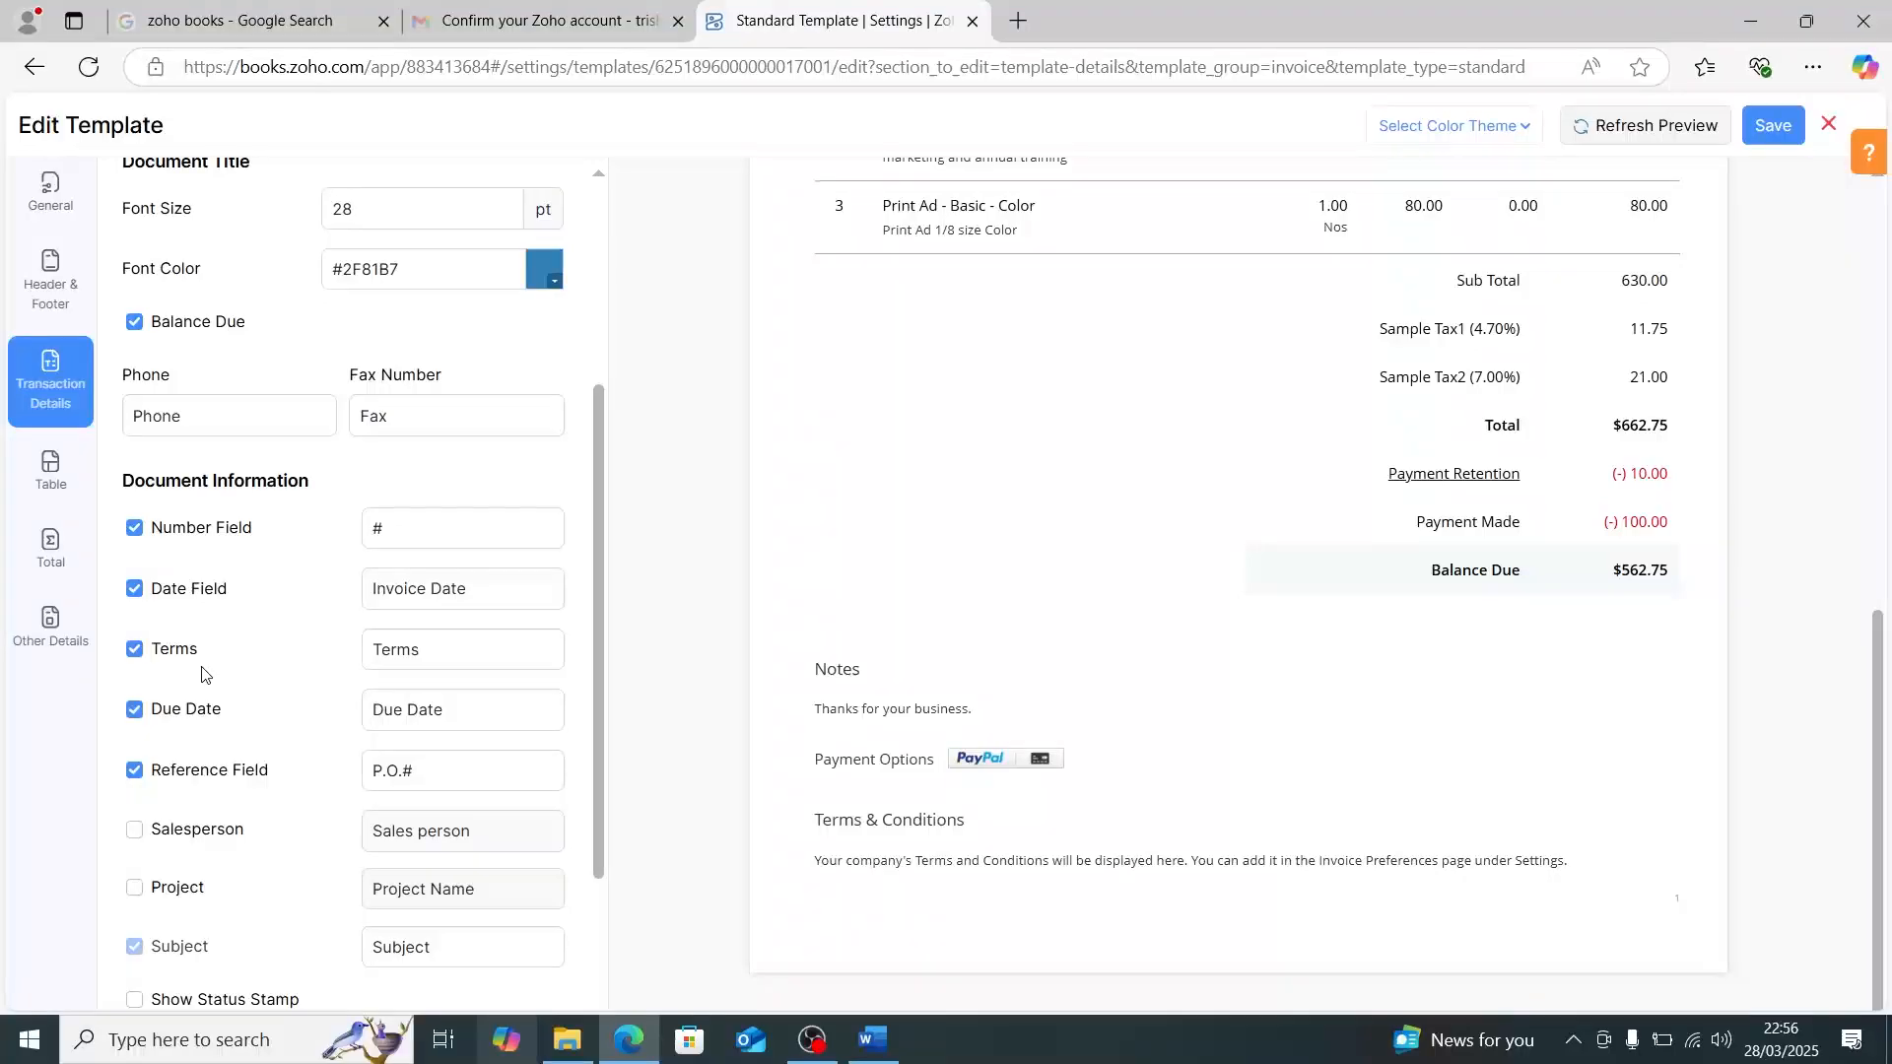
- Remove the Discount column from the invoice's item table and refresh the template preview
click(46, 479)
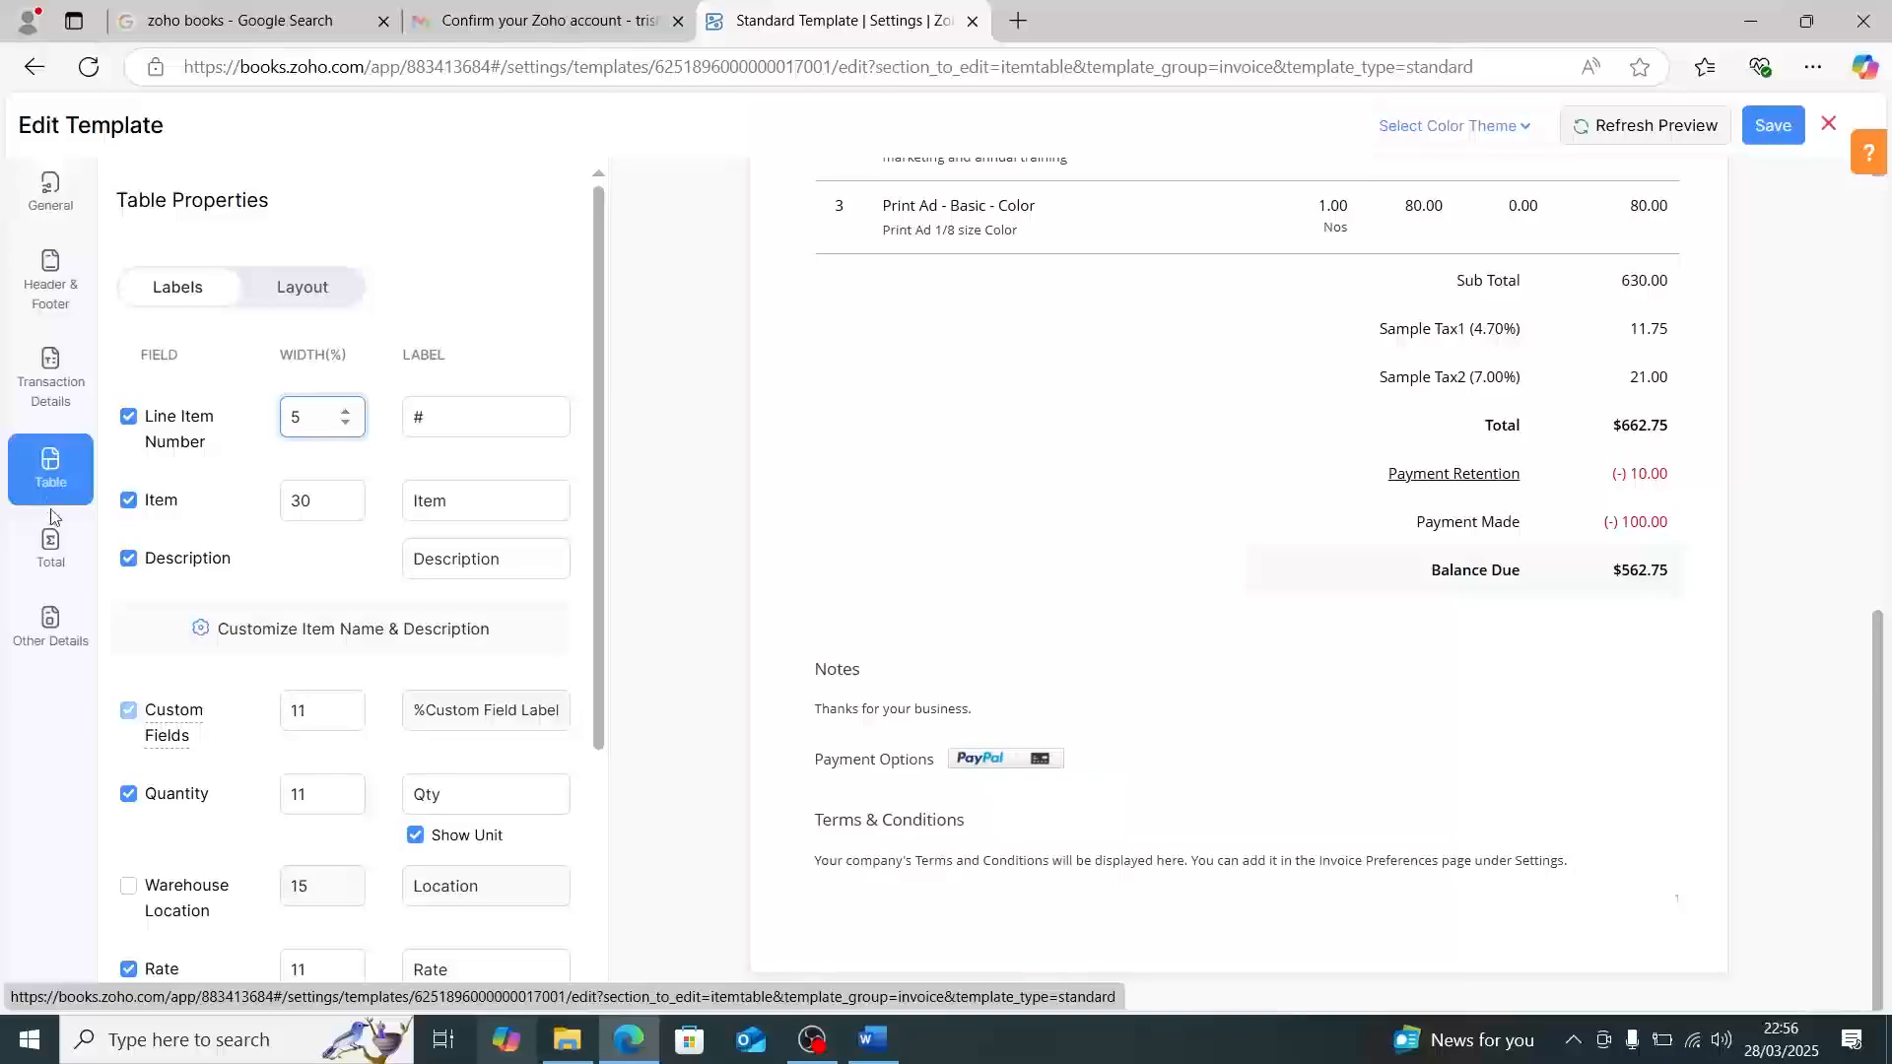
scroll(294, 617, down, 5)
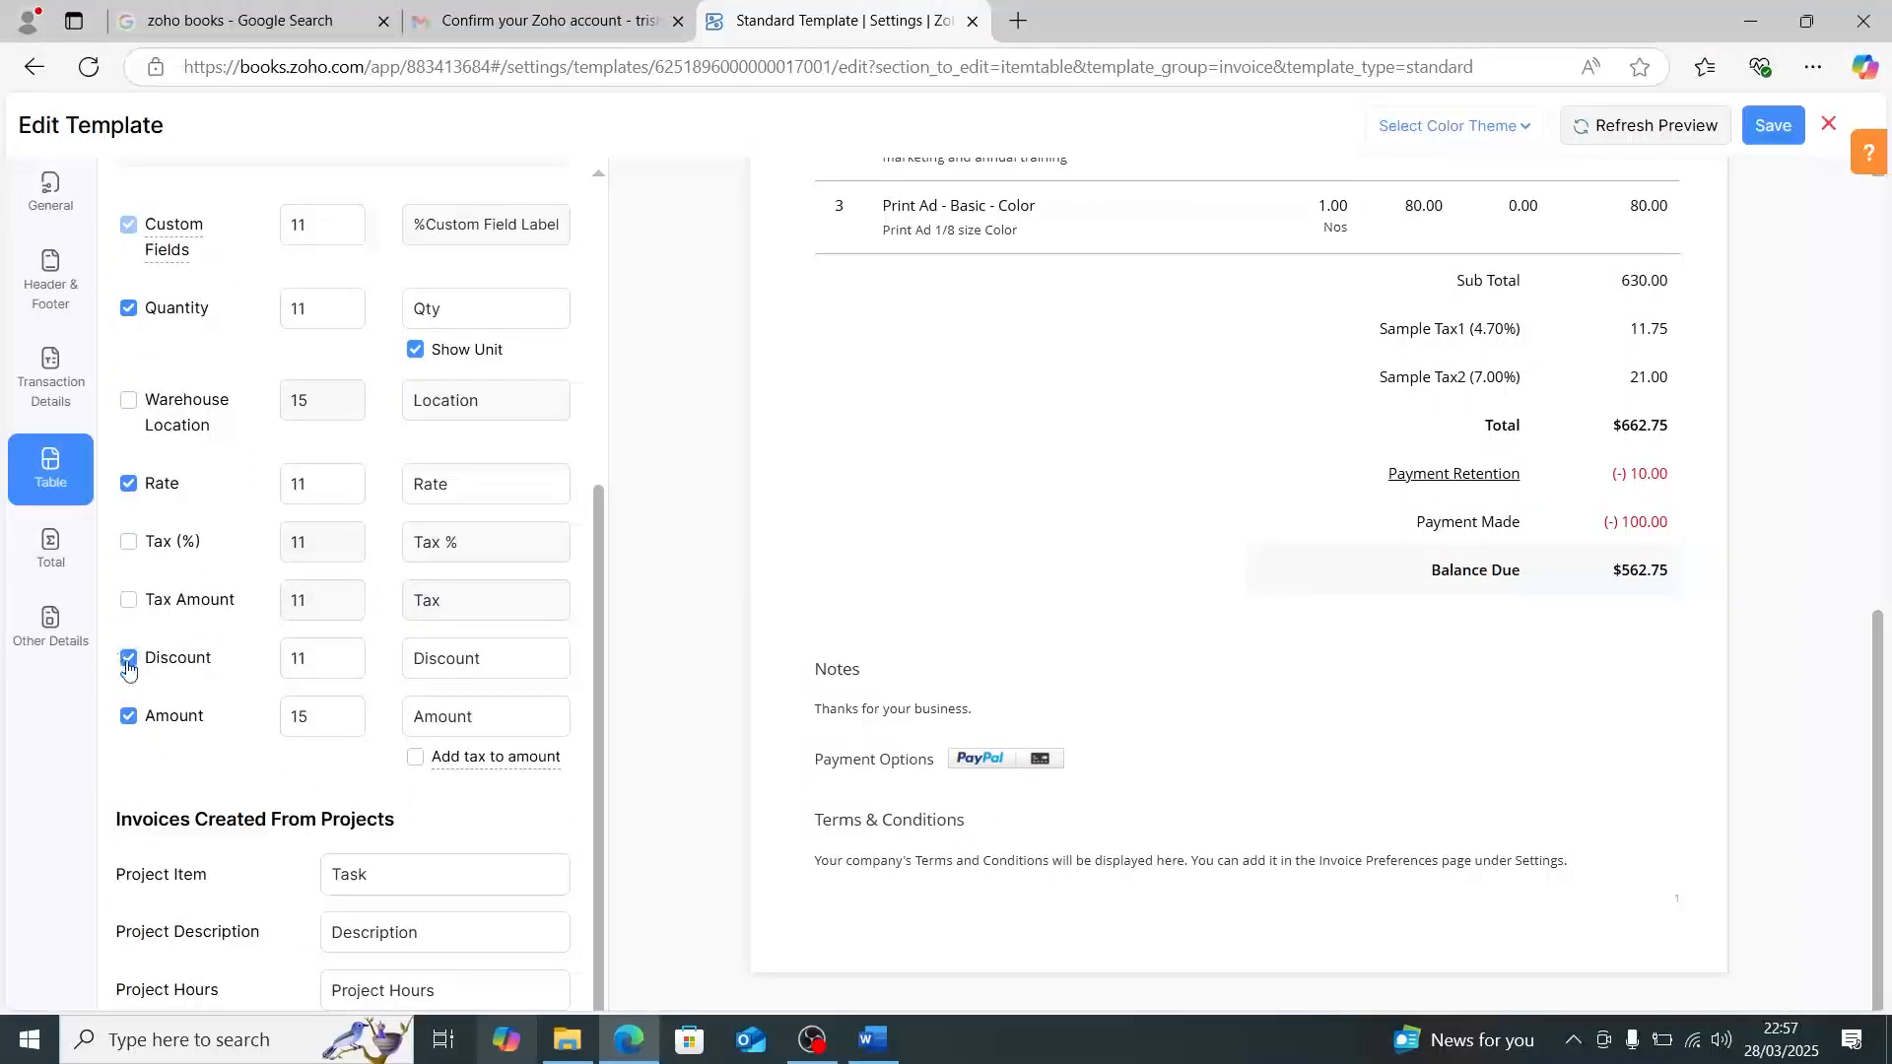
click(127, 659)
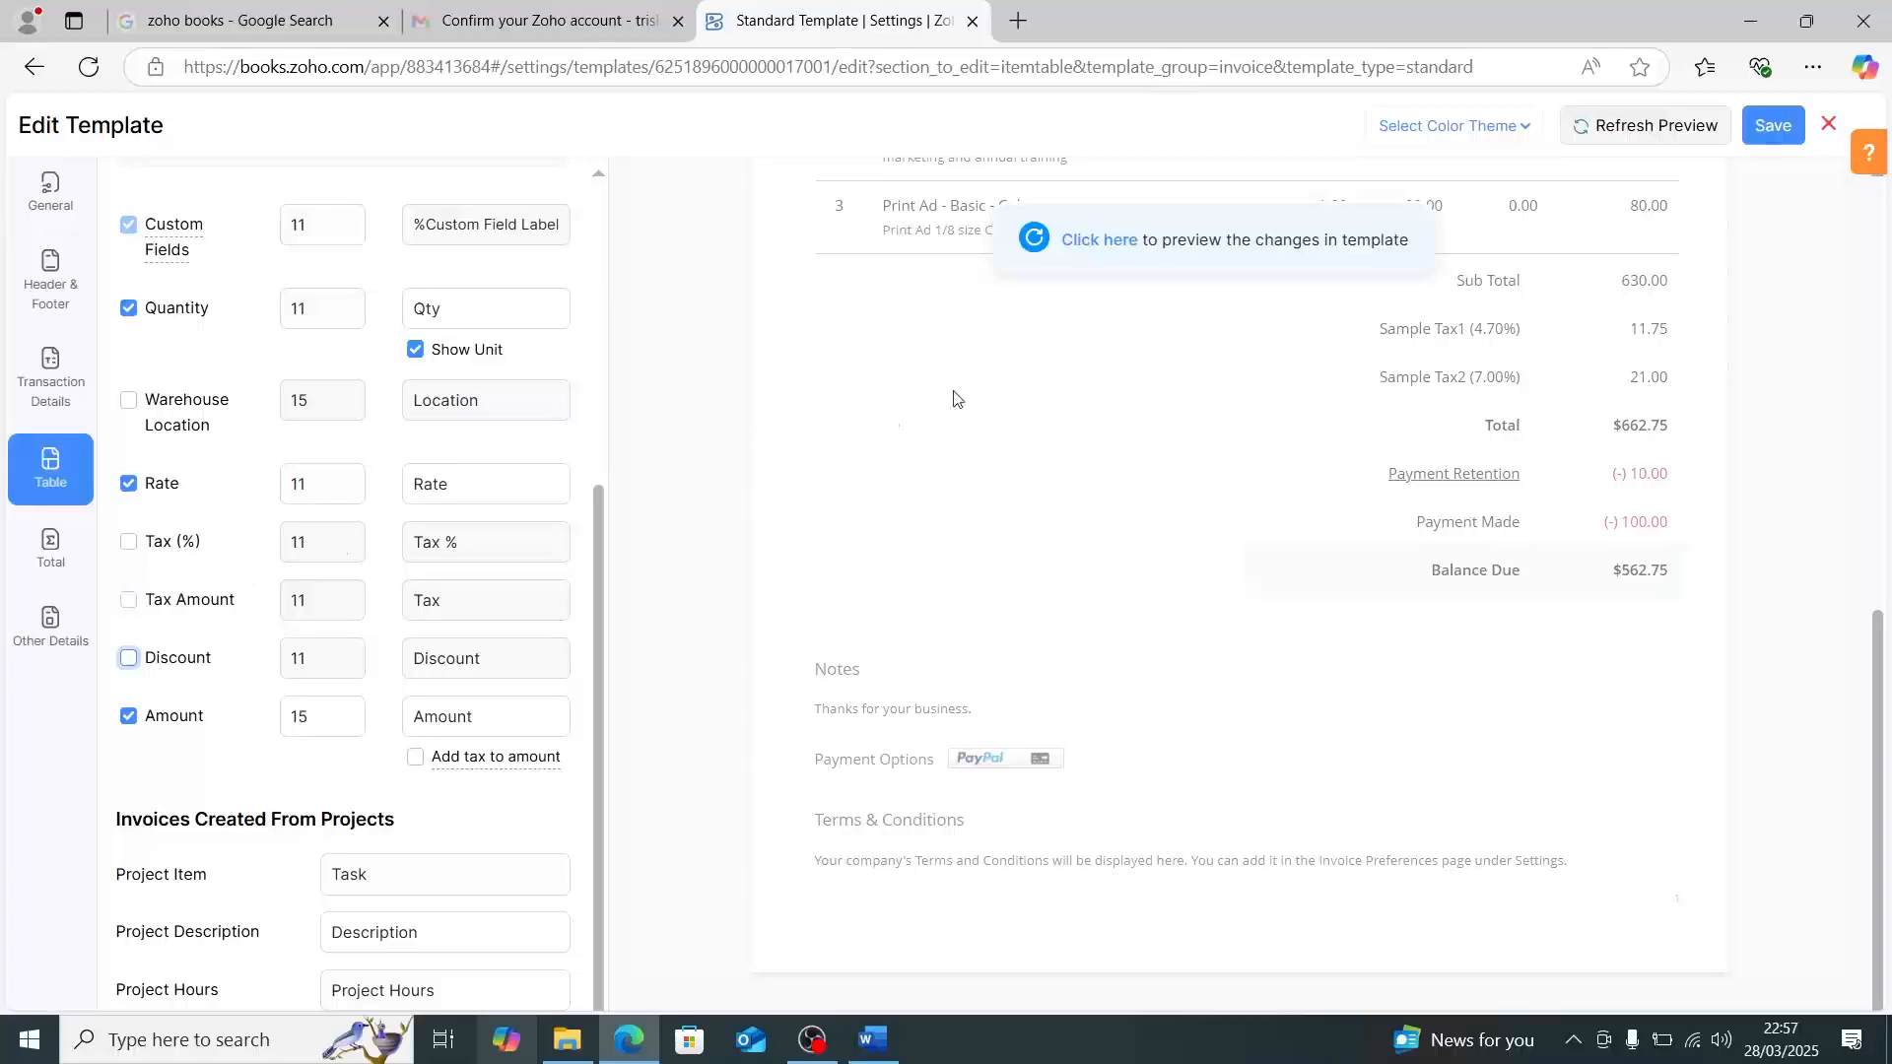
click(1077, 242)
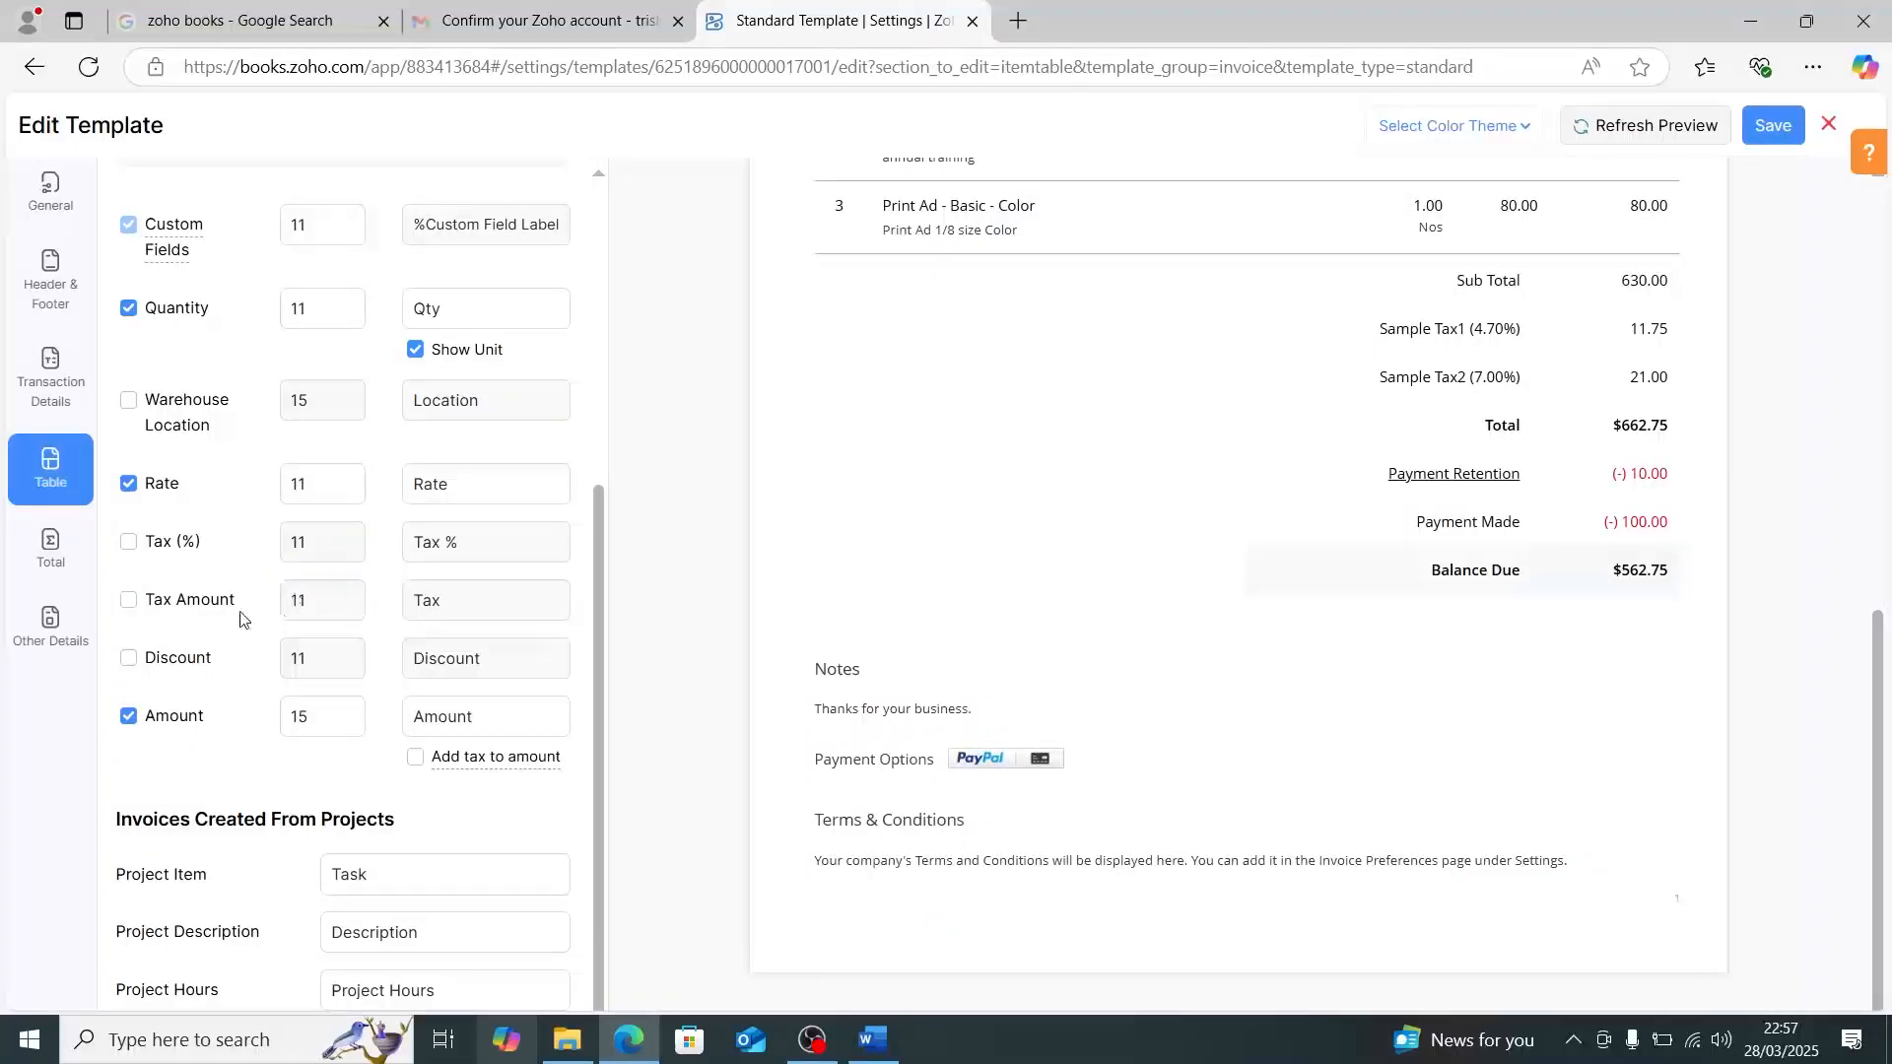
scroll(225, 583, up, 5)
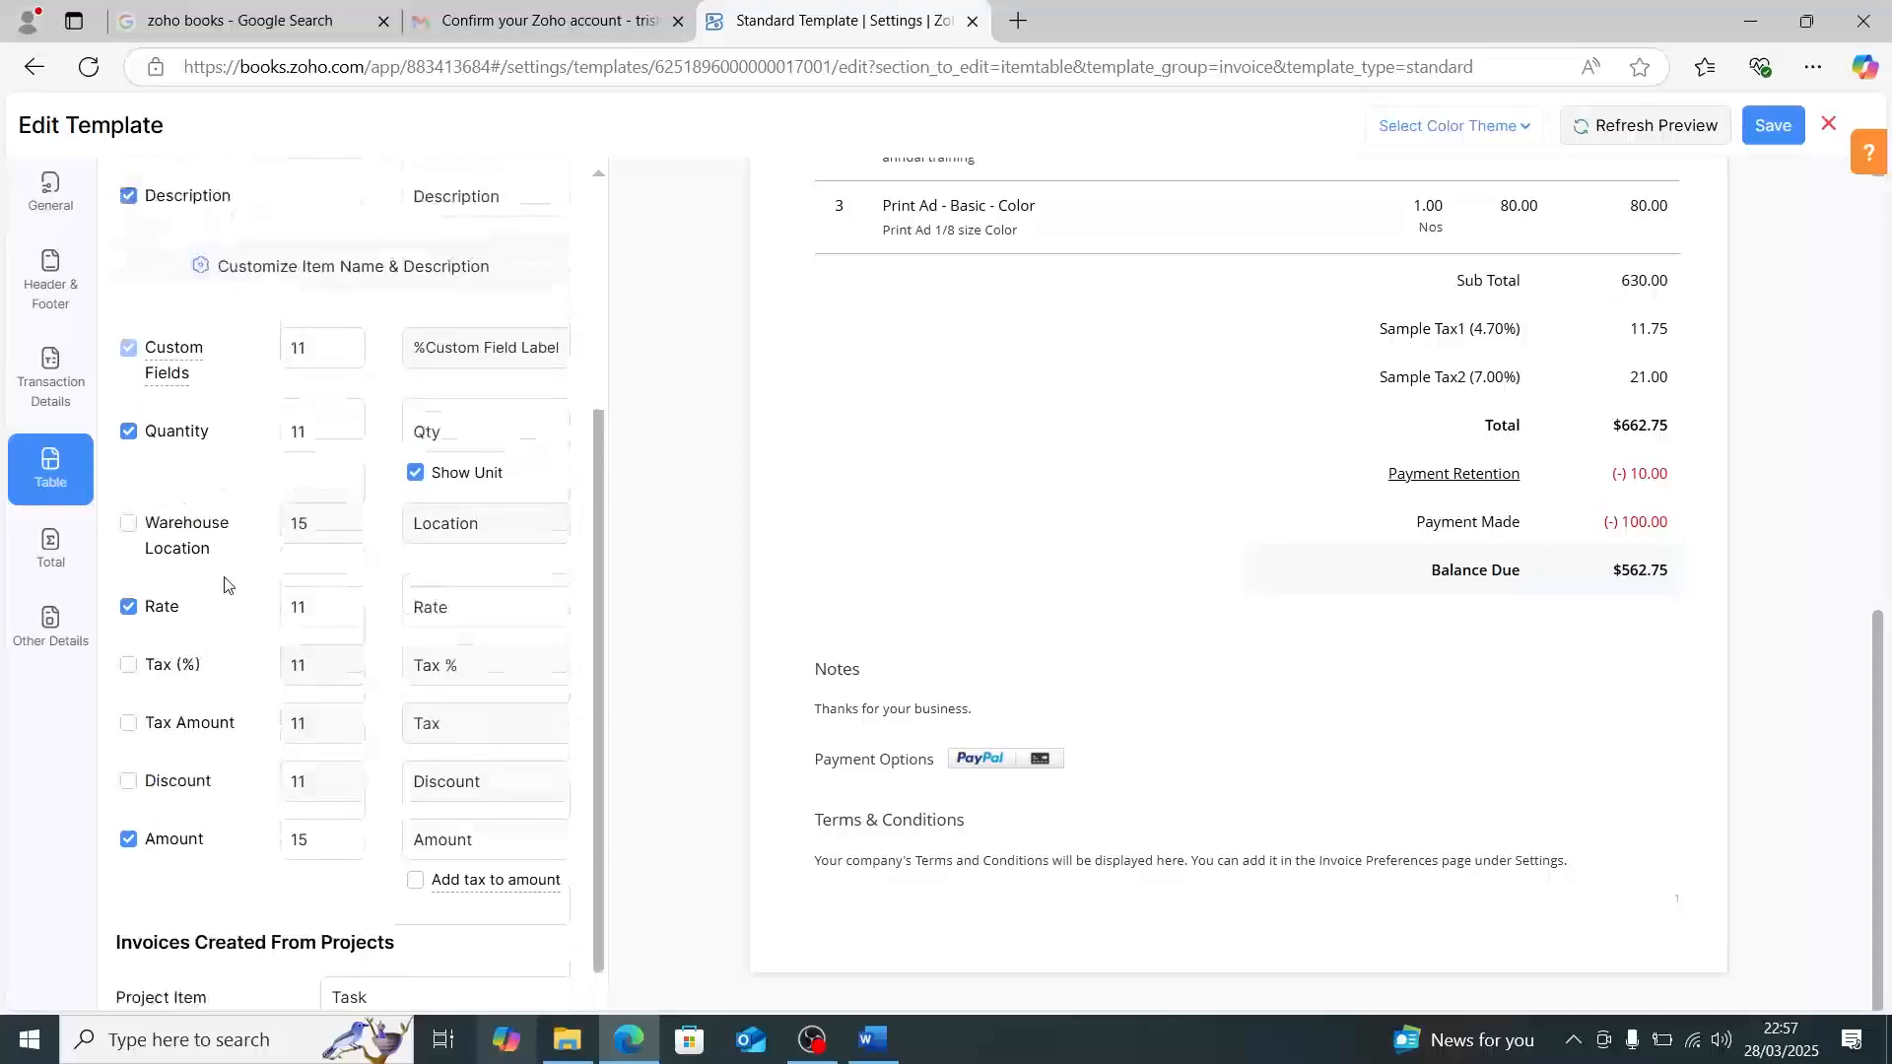
- Look through the total section's labels and payment details, and open the template's other details with notes, payment options and terms
click(67, 585)
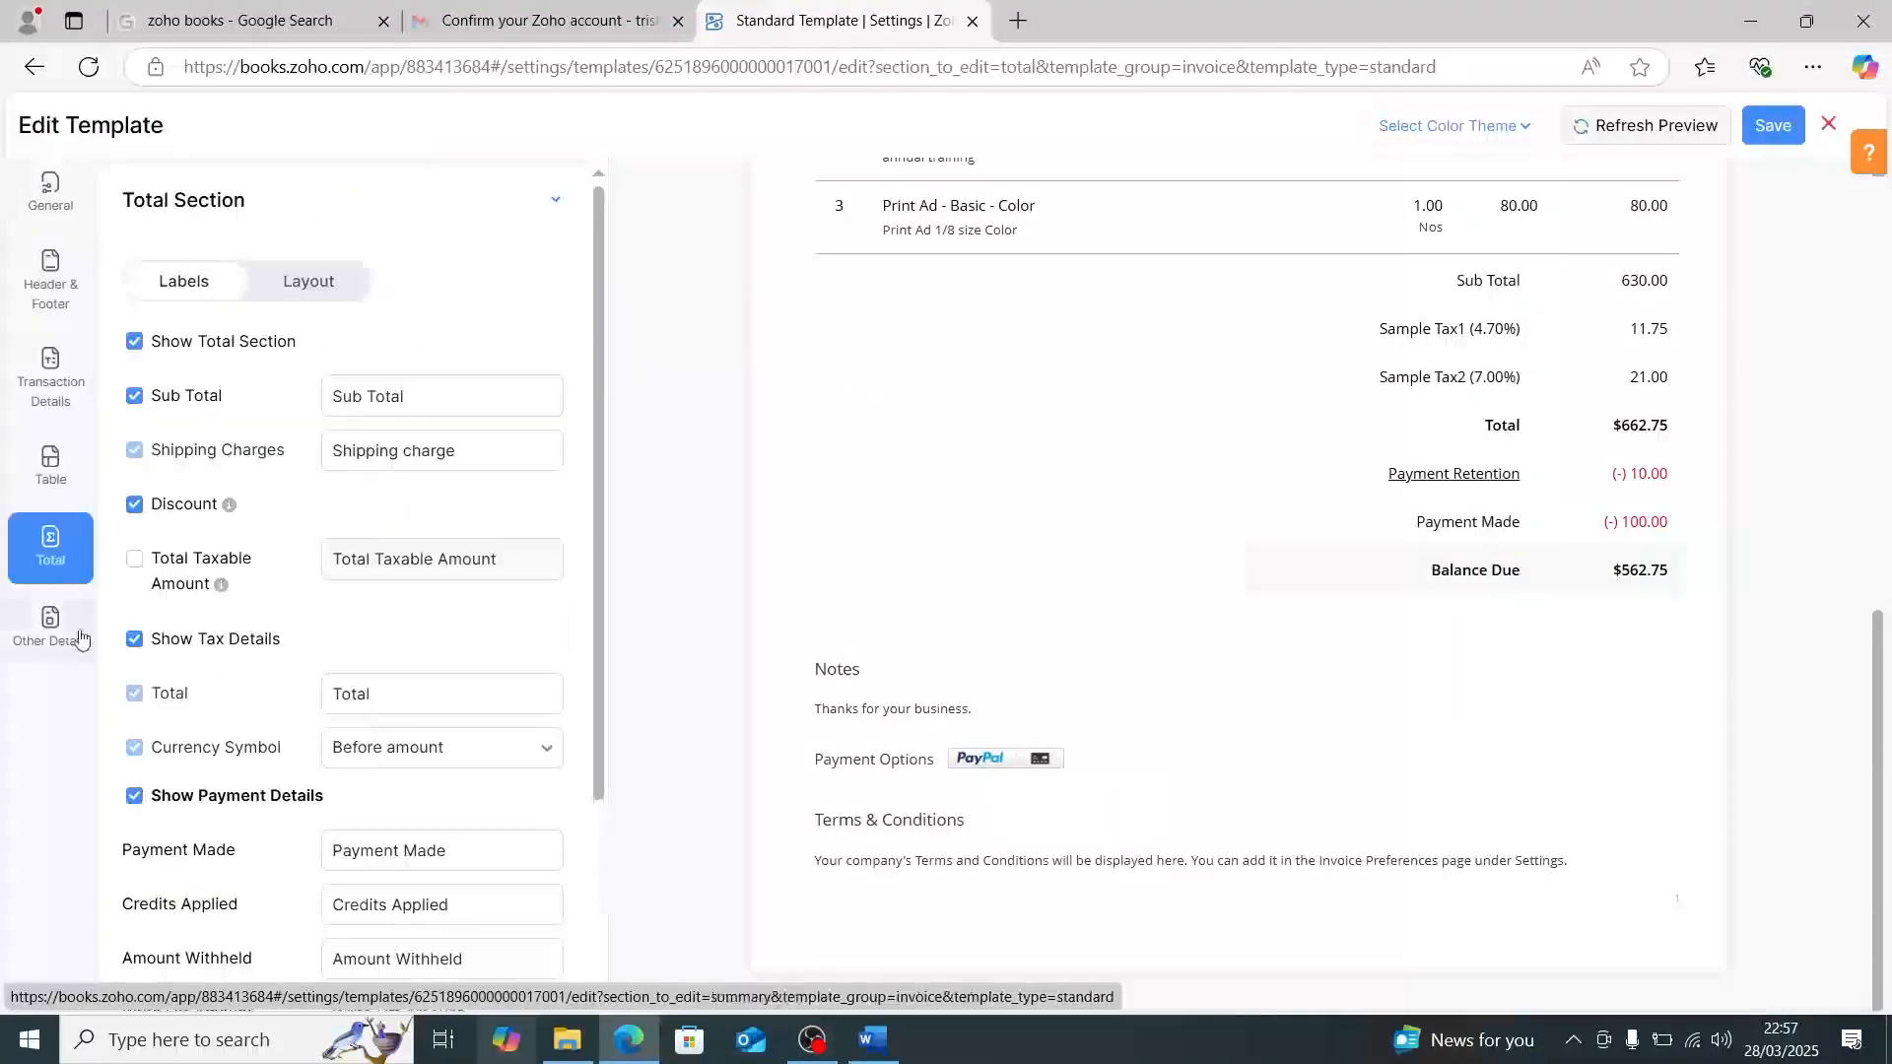
scroll(394, 699, down, 2)
scroll(397, 701, down, 3)
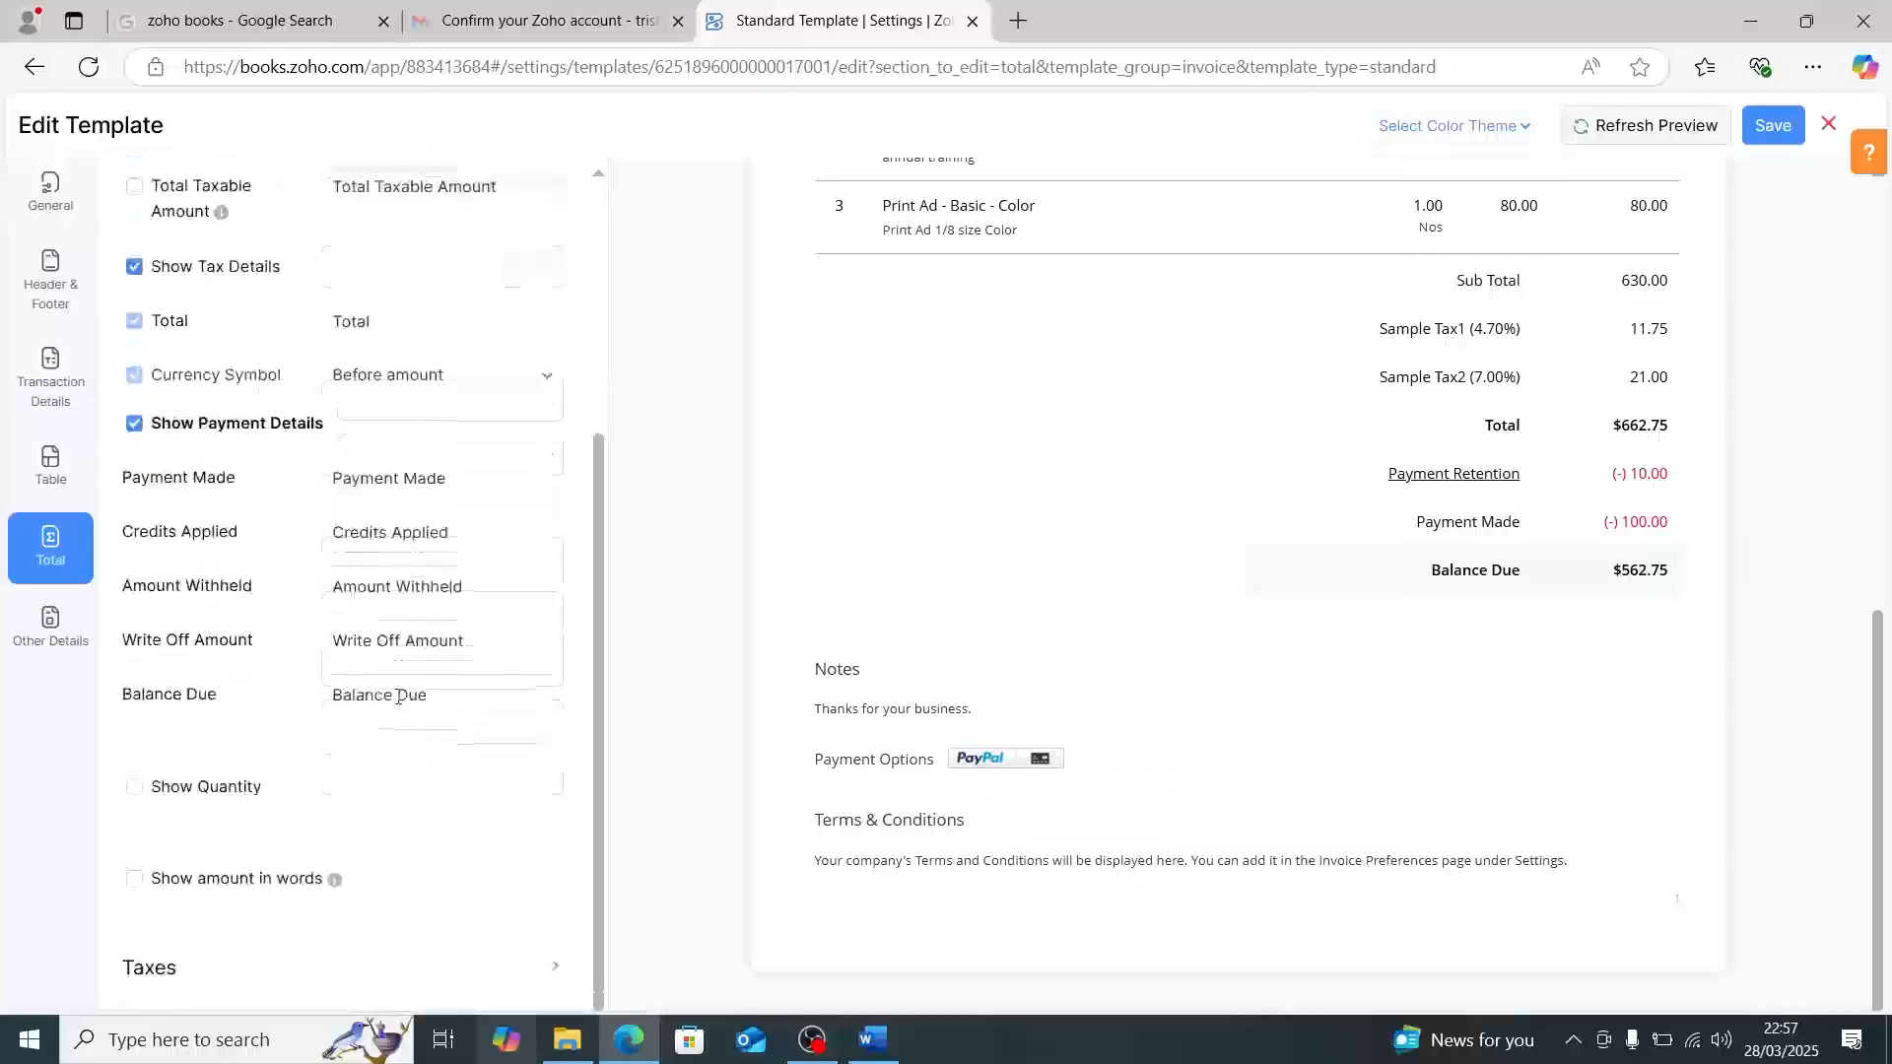
click(40, 639)
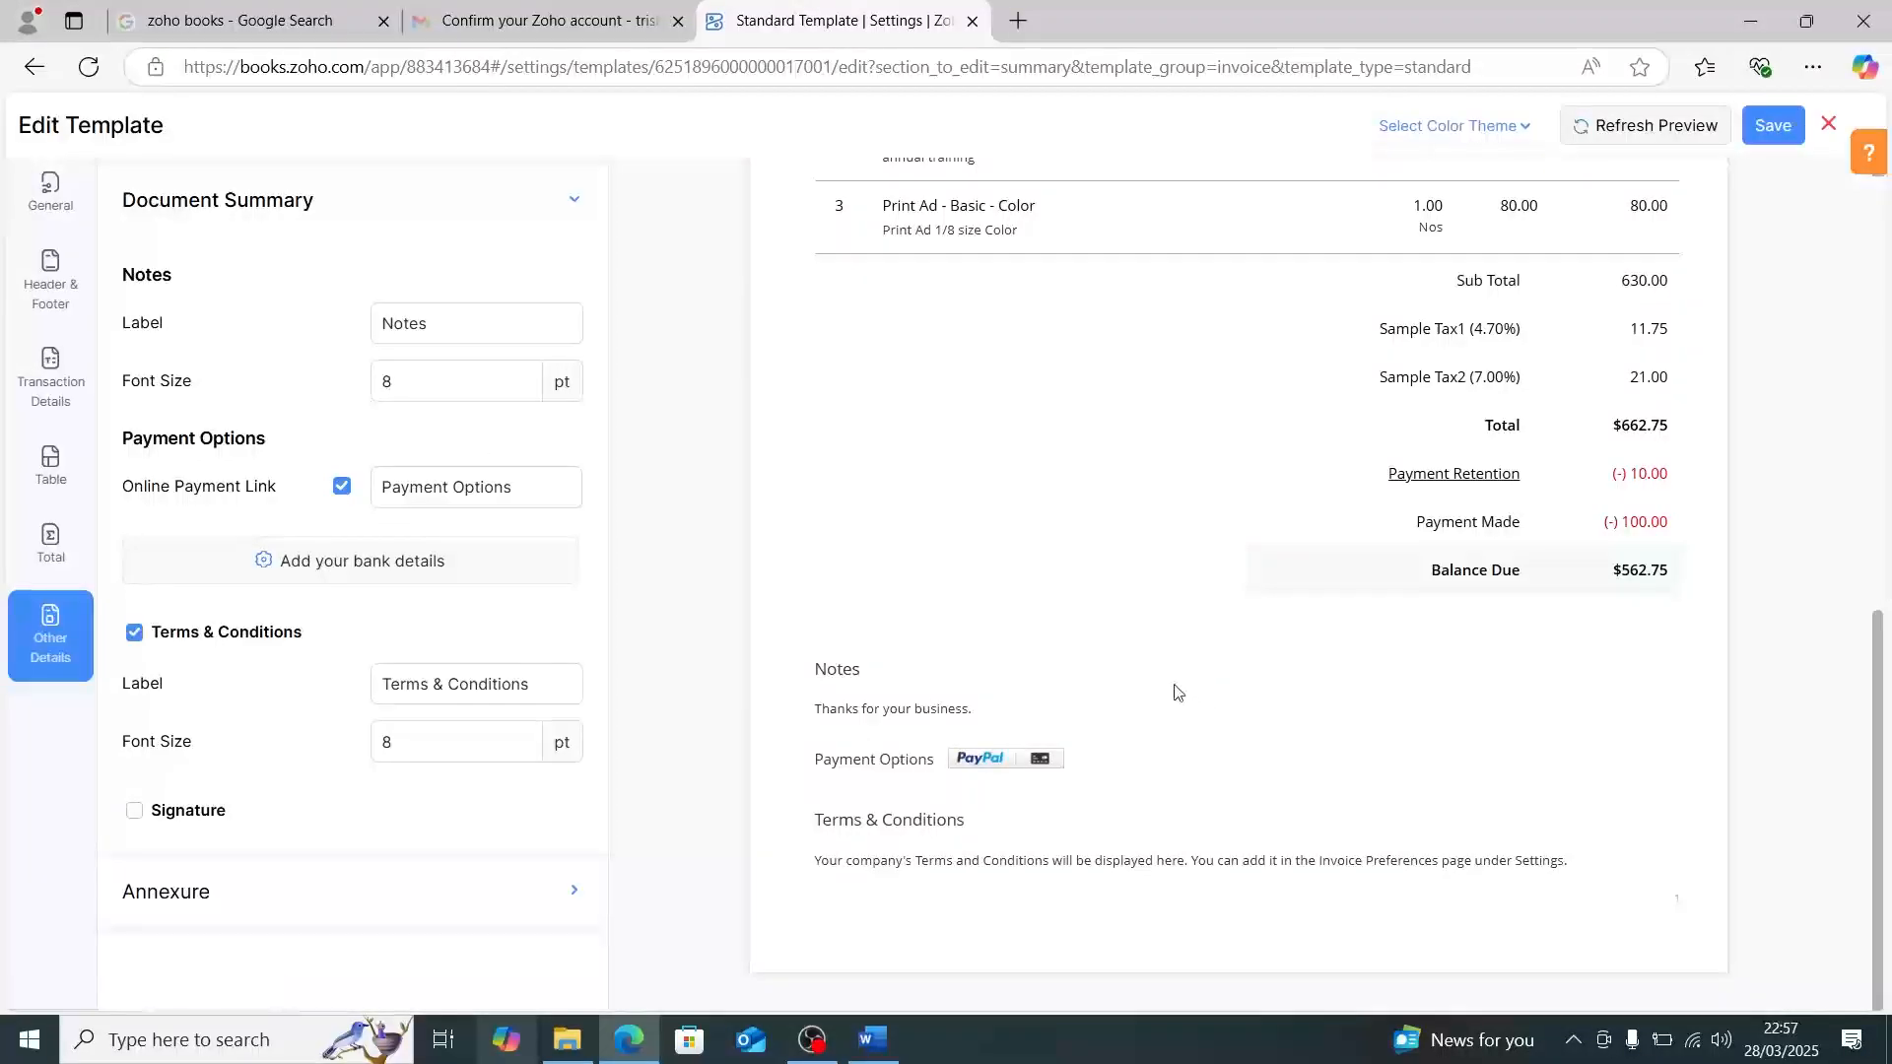
- Check the invoice preview, save the Standard Template, and switch to the ZOHOBOOKS outline in Word
scroll(1174, 436, up, 5)
scroll(1175, 437, up, 3)
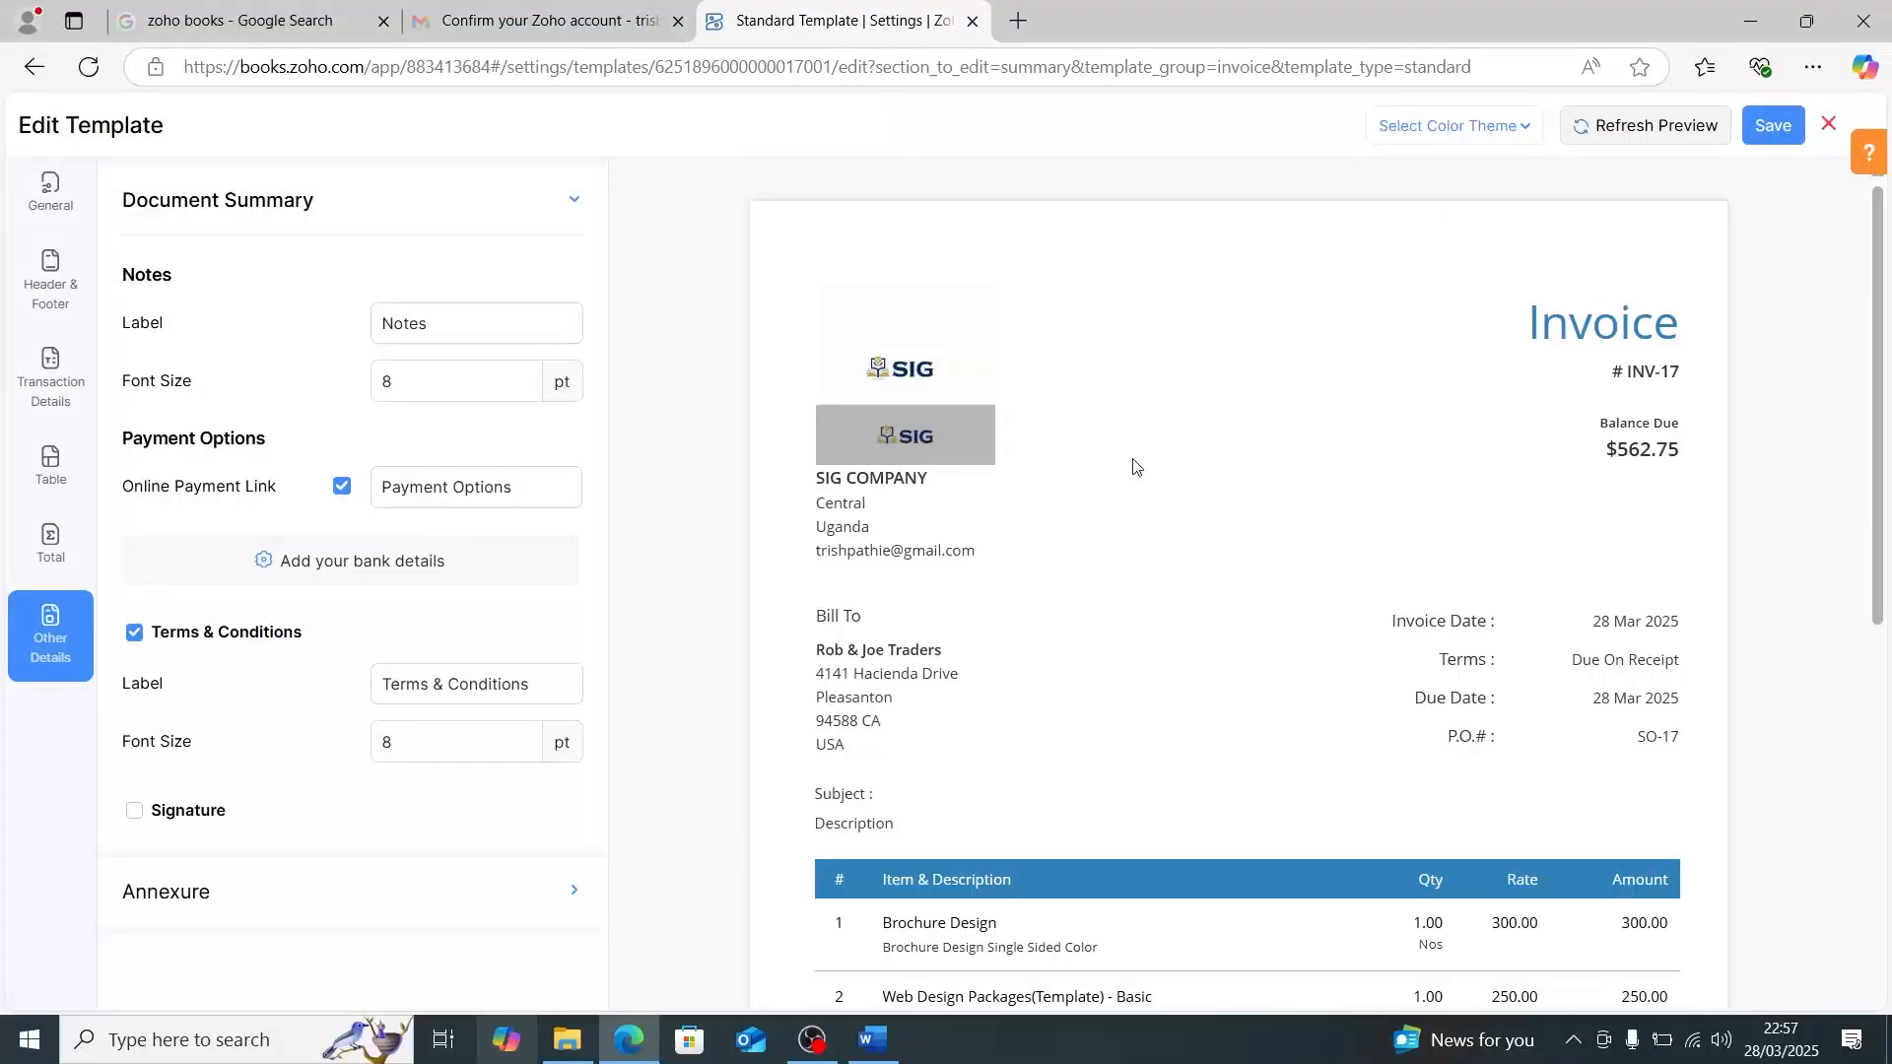
click(1772, 126)
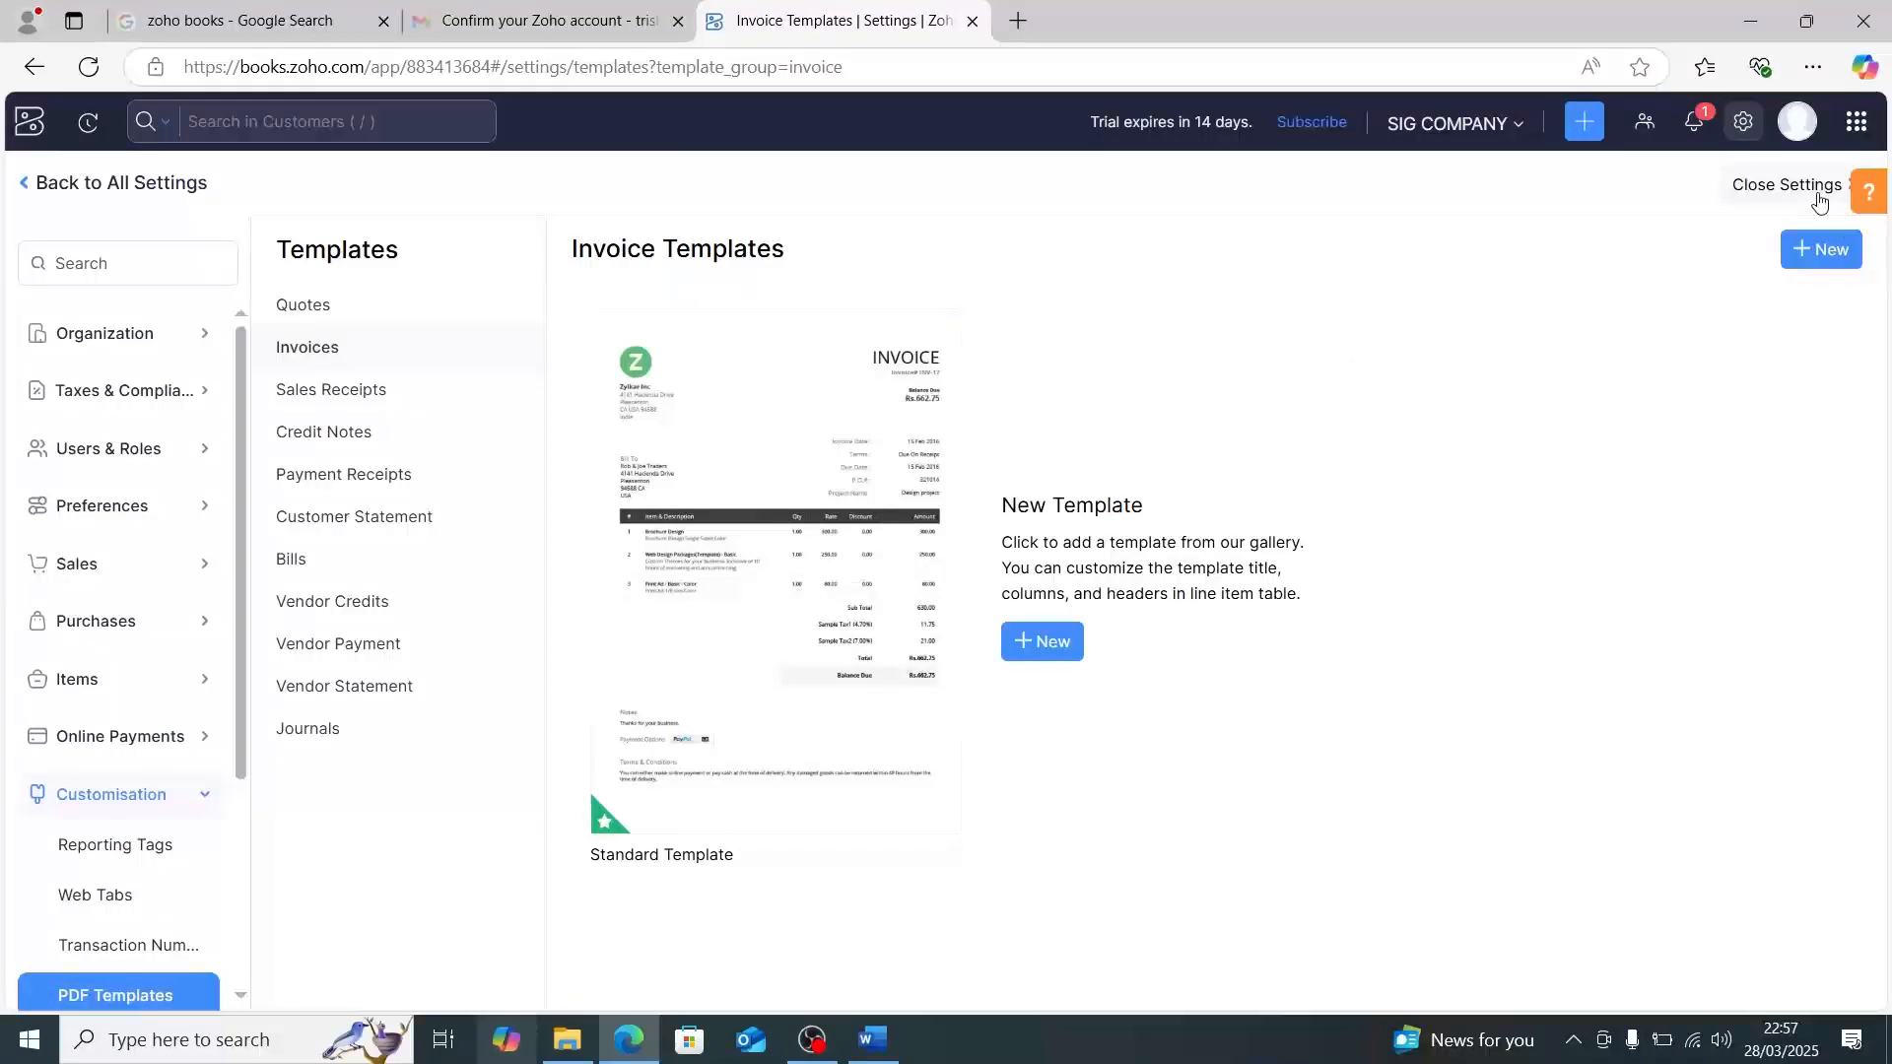
click(873, 1039)
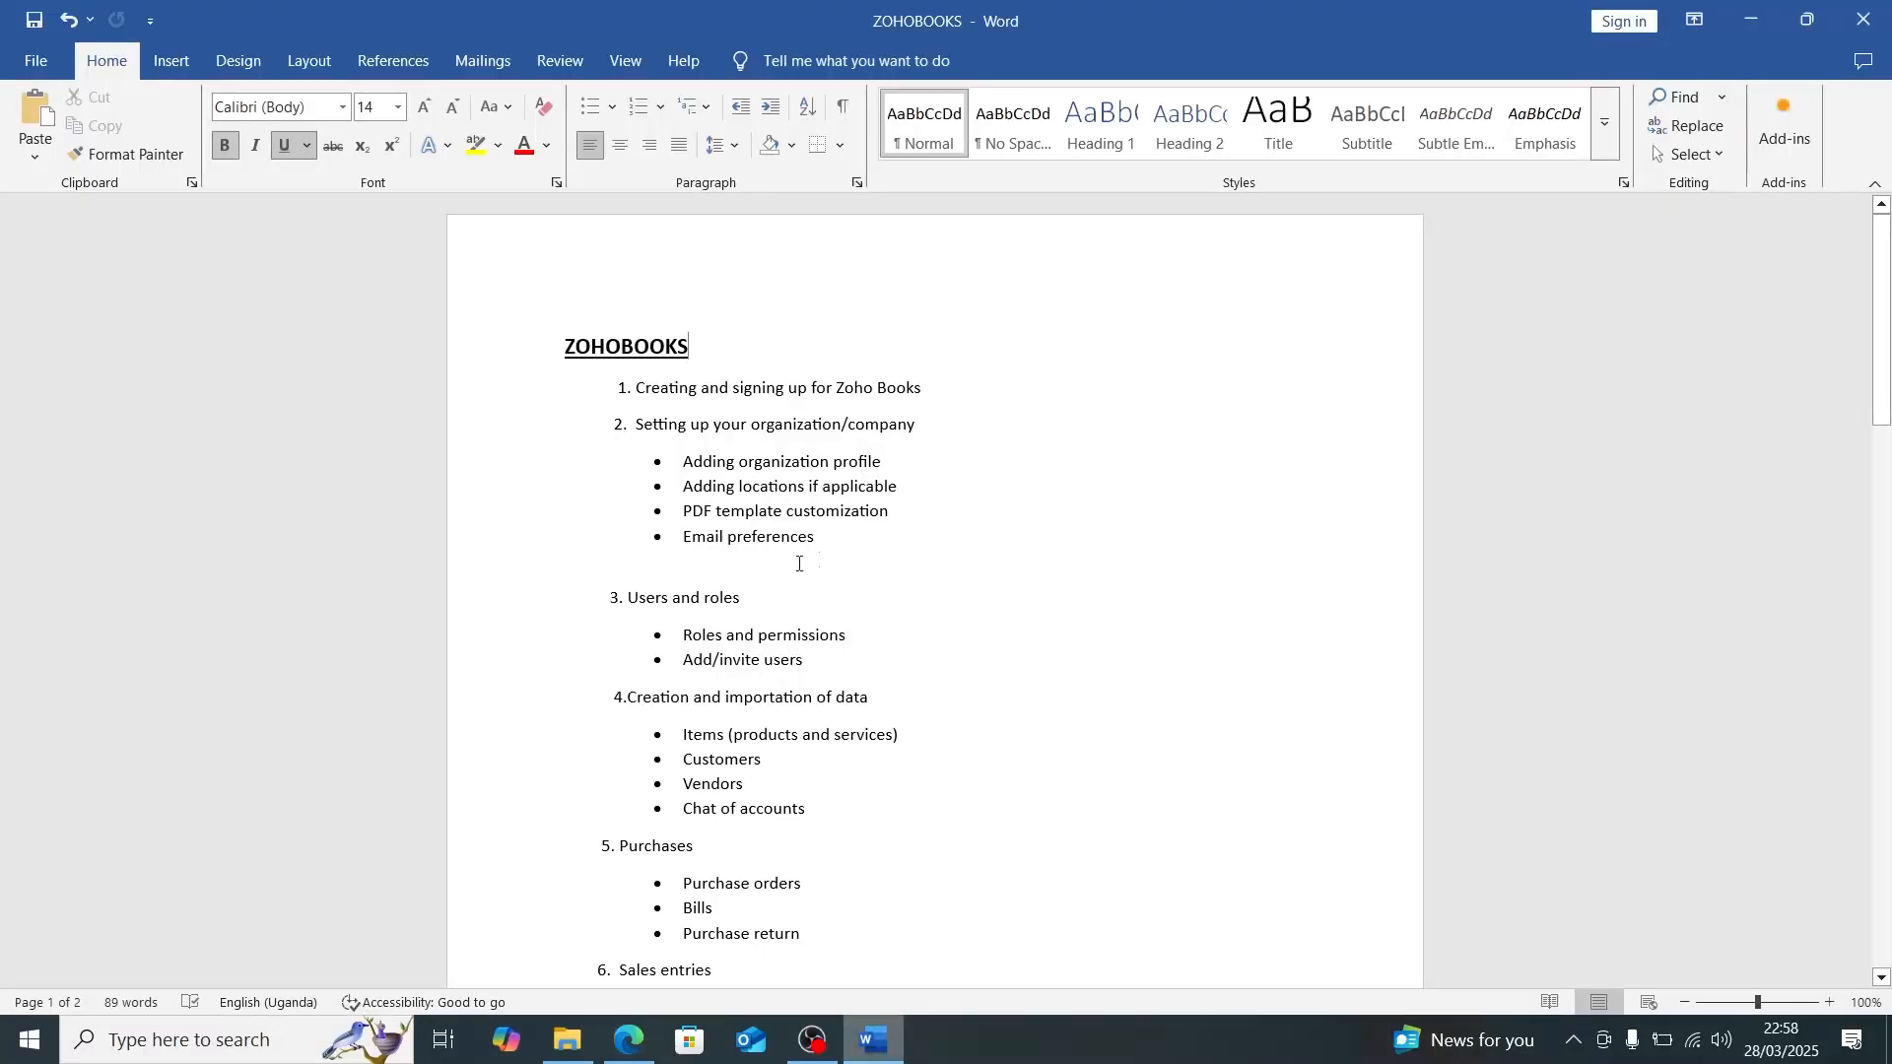
- Switch back to Zoho Books and open the Email Notifications settings from the full list of settings
click(630, 1039)
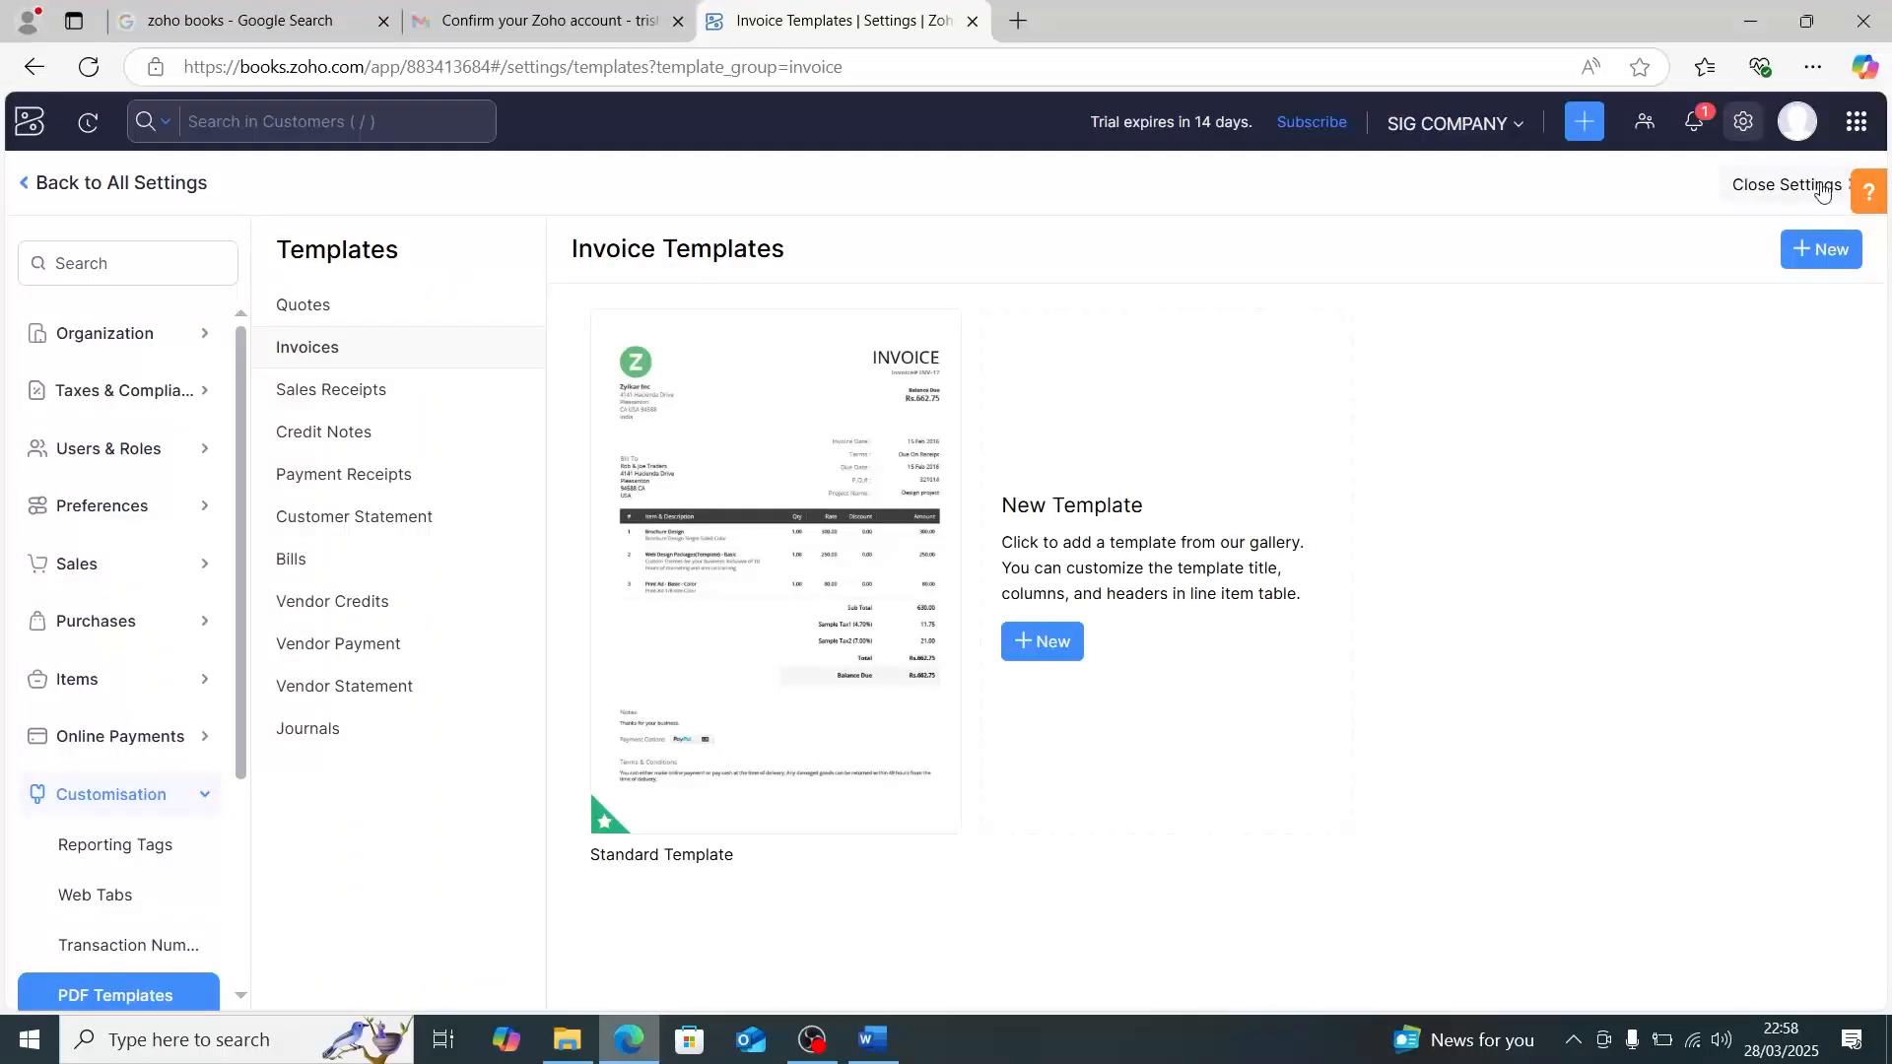
click(1753, 141)
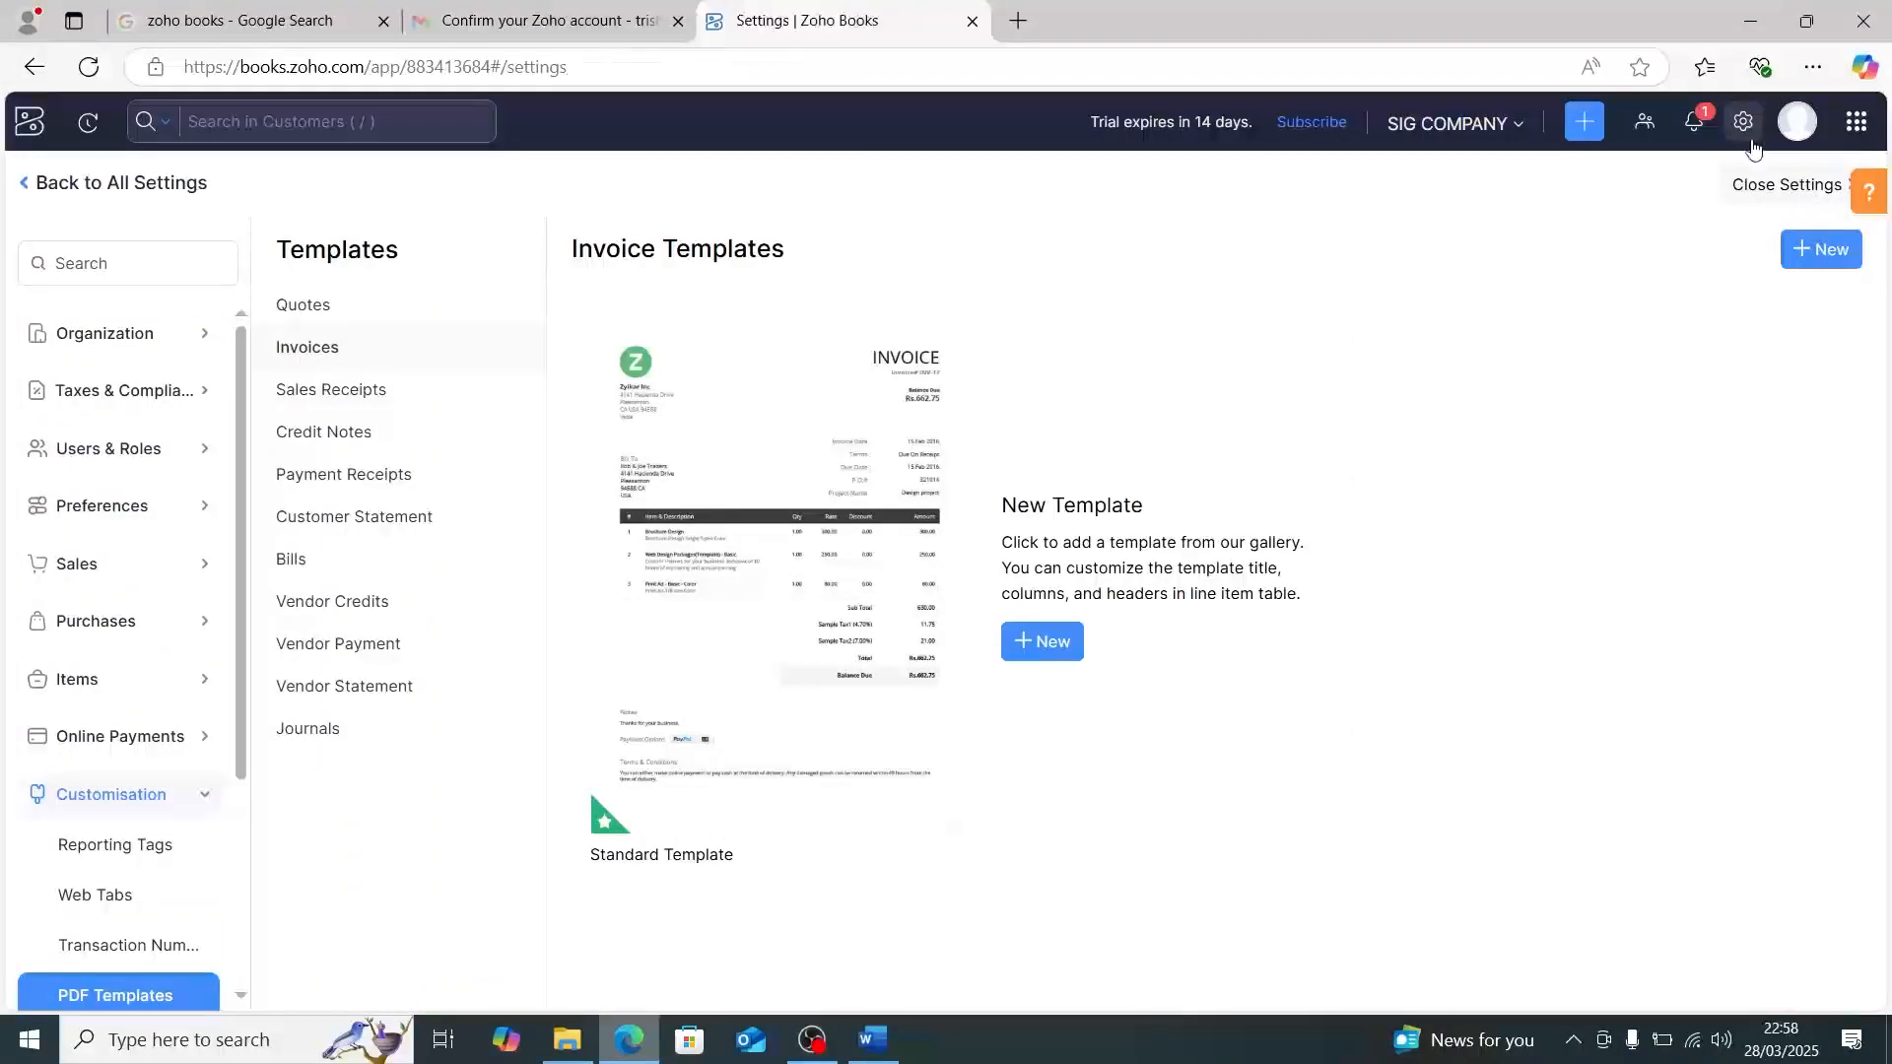
scroll(926, 720, down, 3)
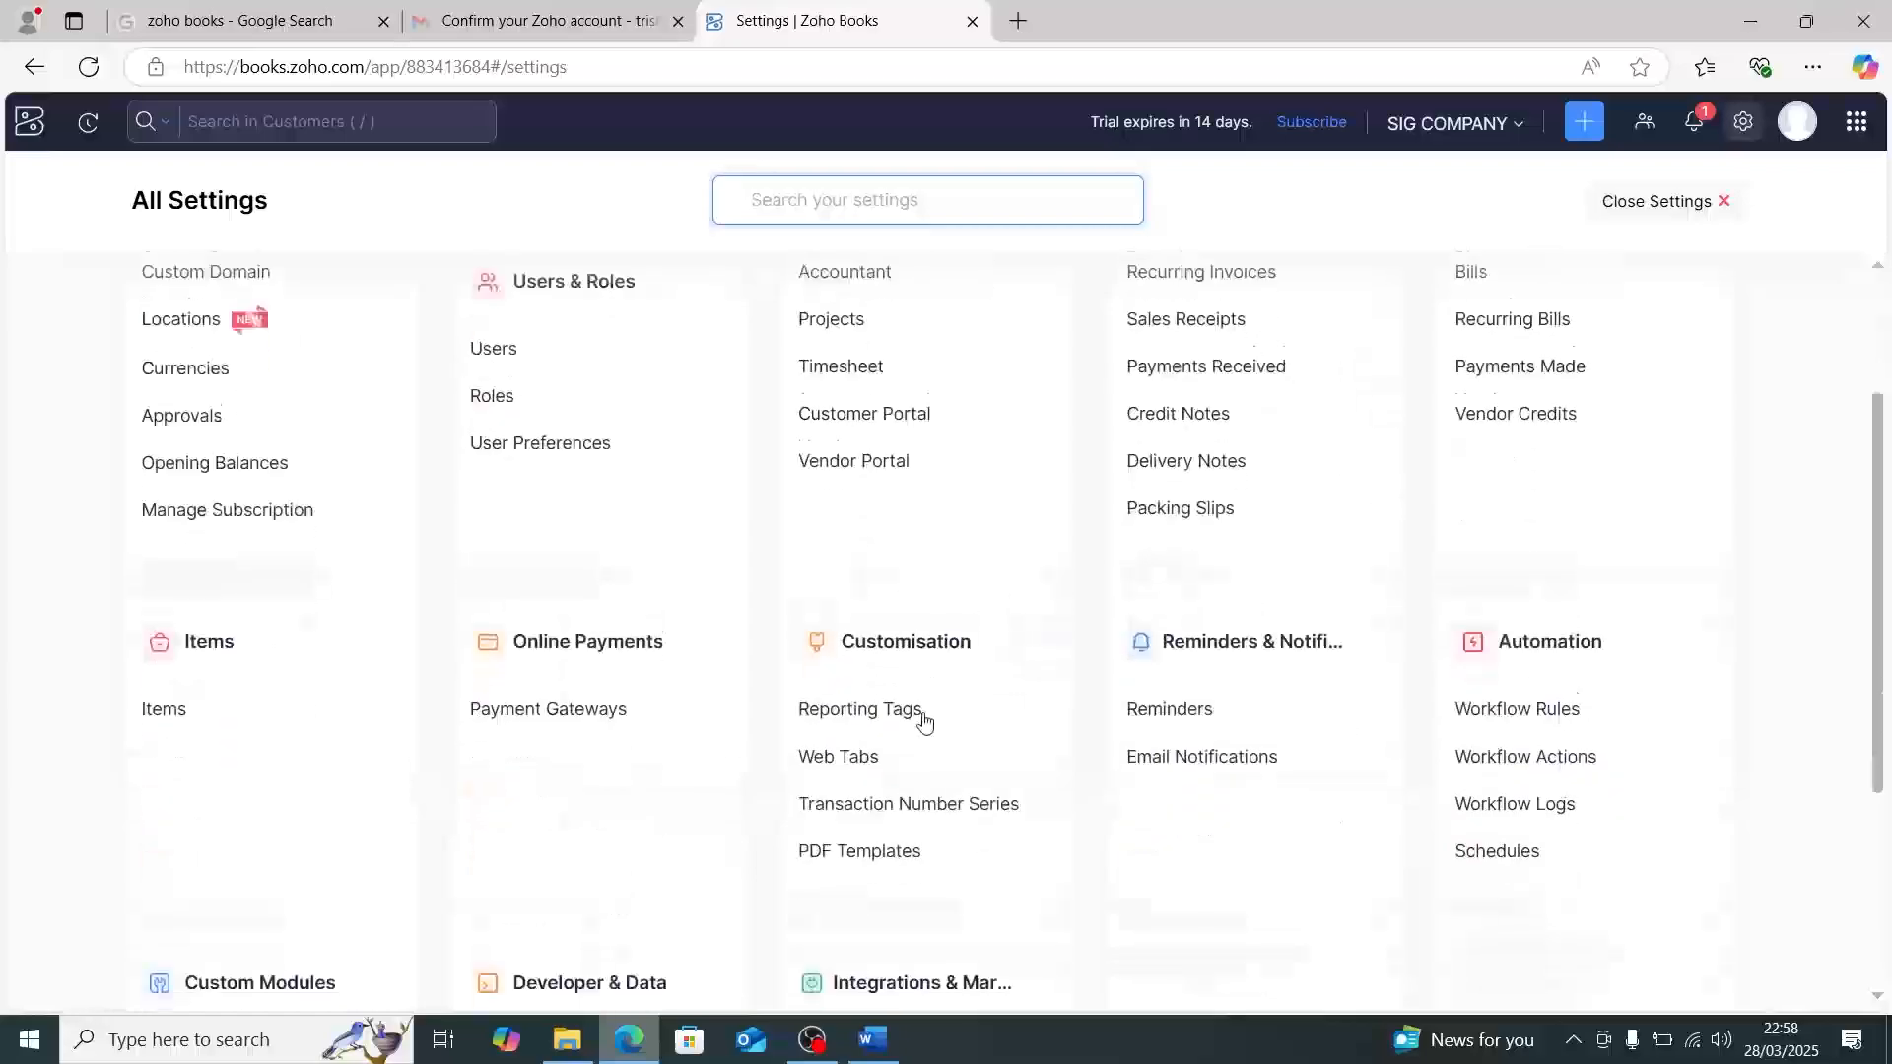
scroll(922, 718, up, 3)
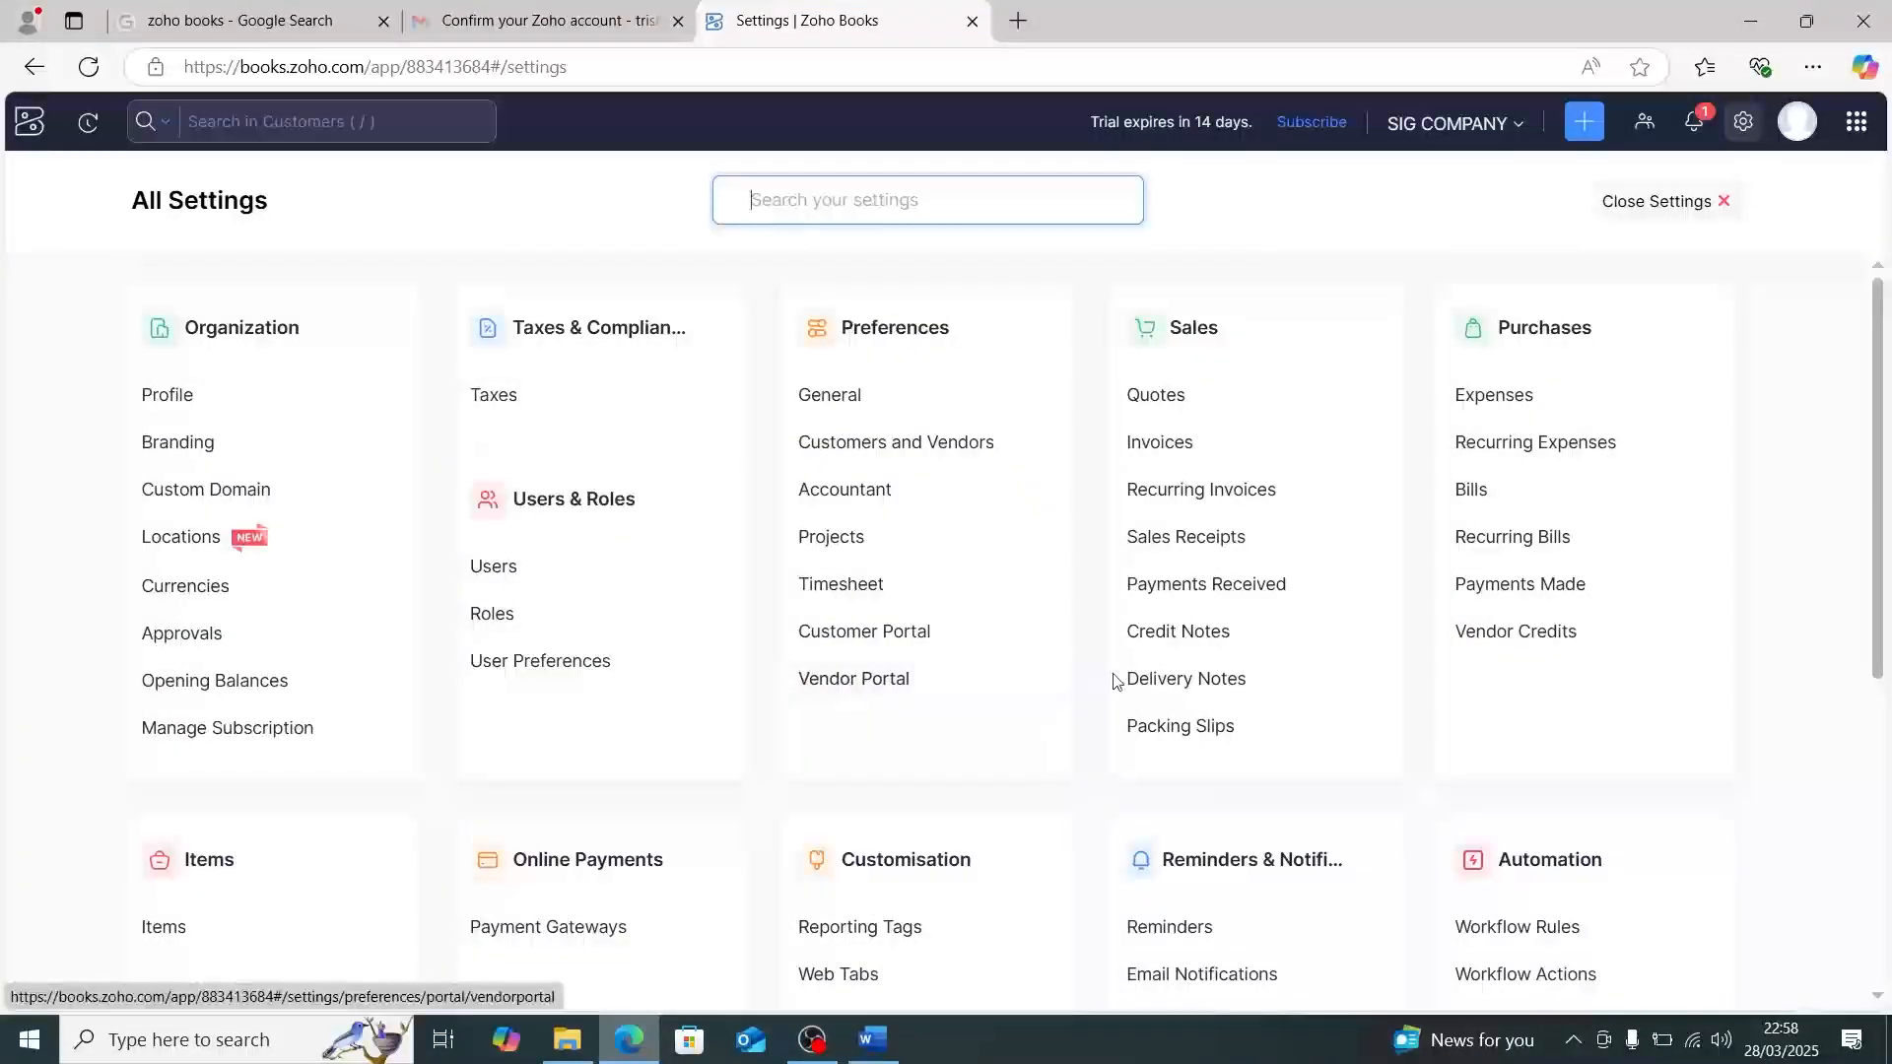
scroll(1271, 724, down, 3)
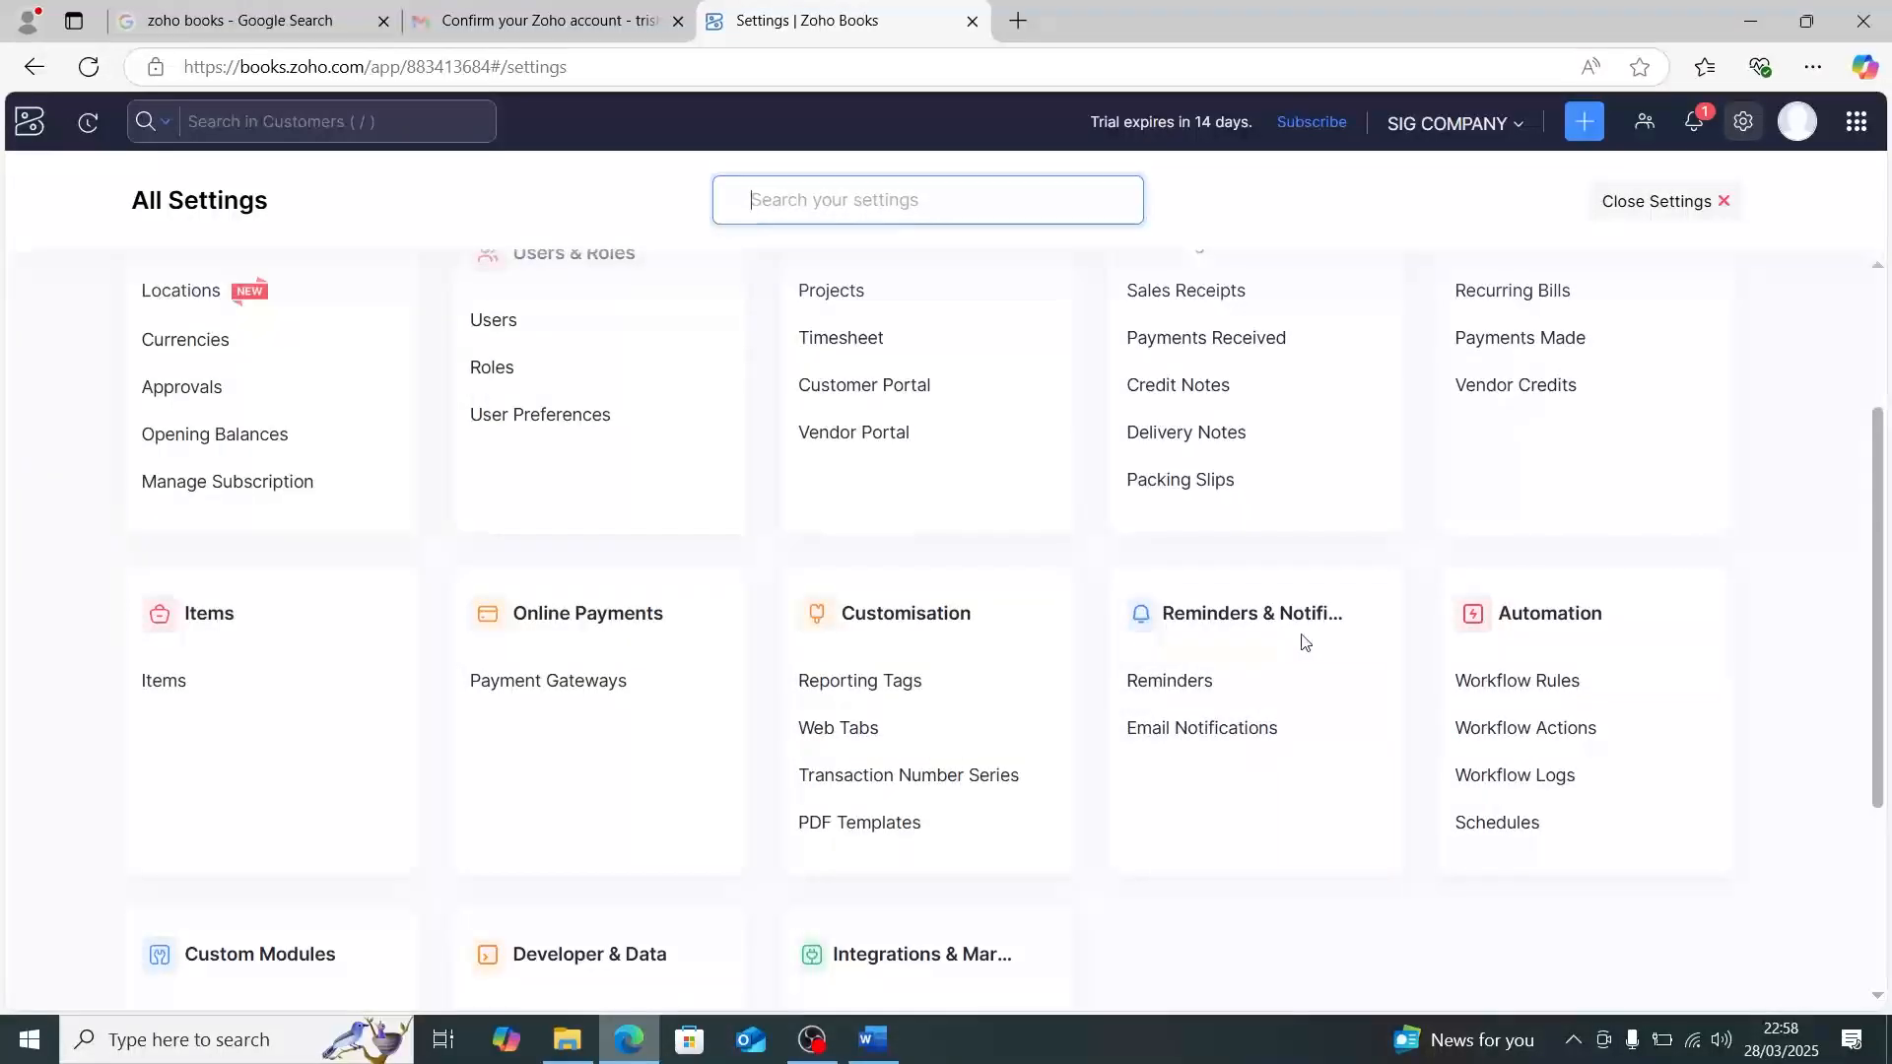
click(1211, 749)
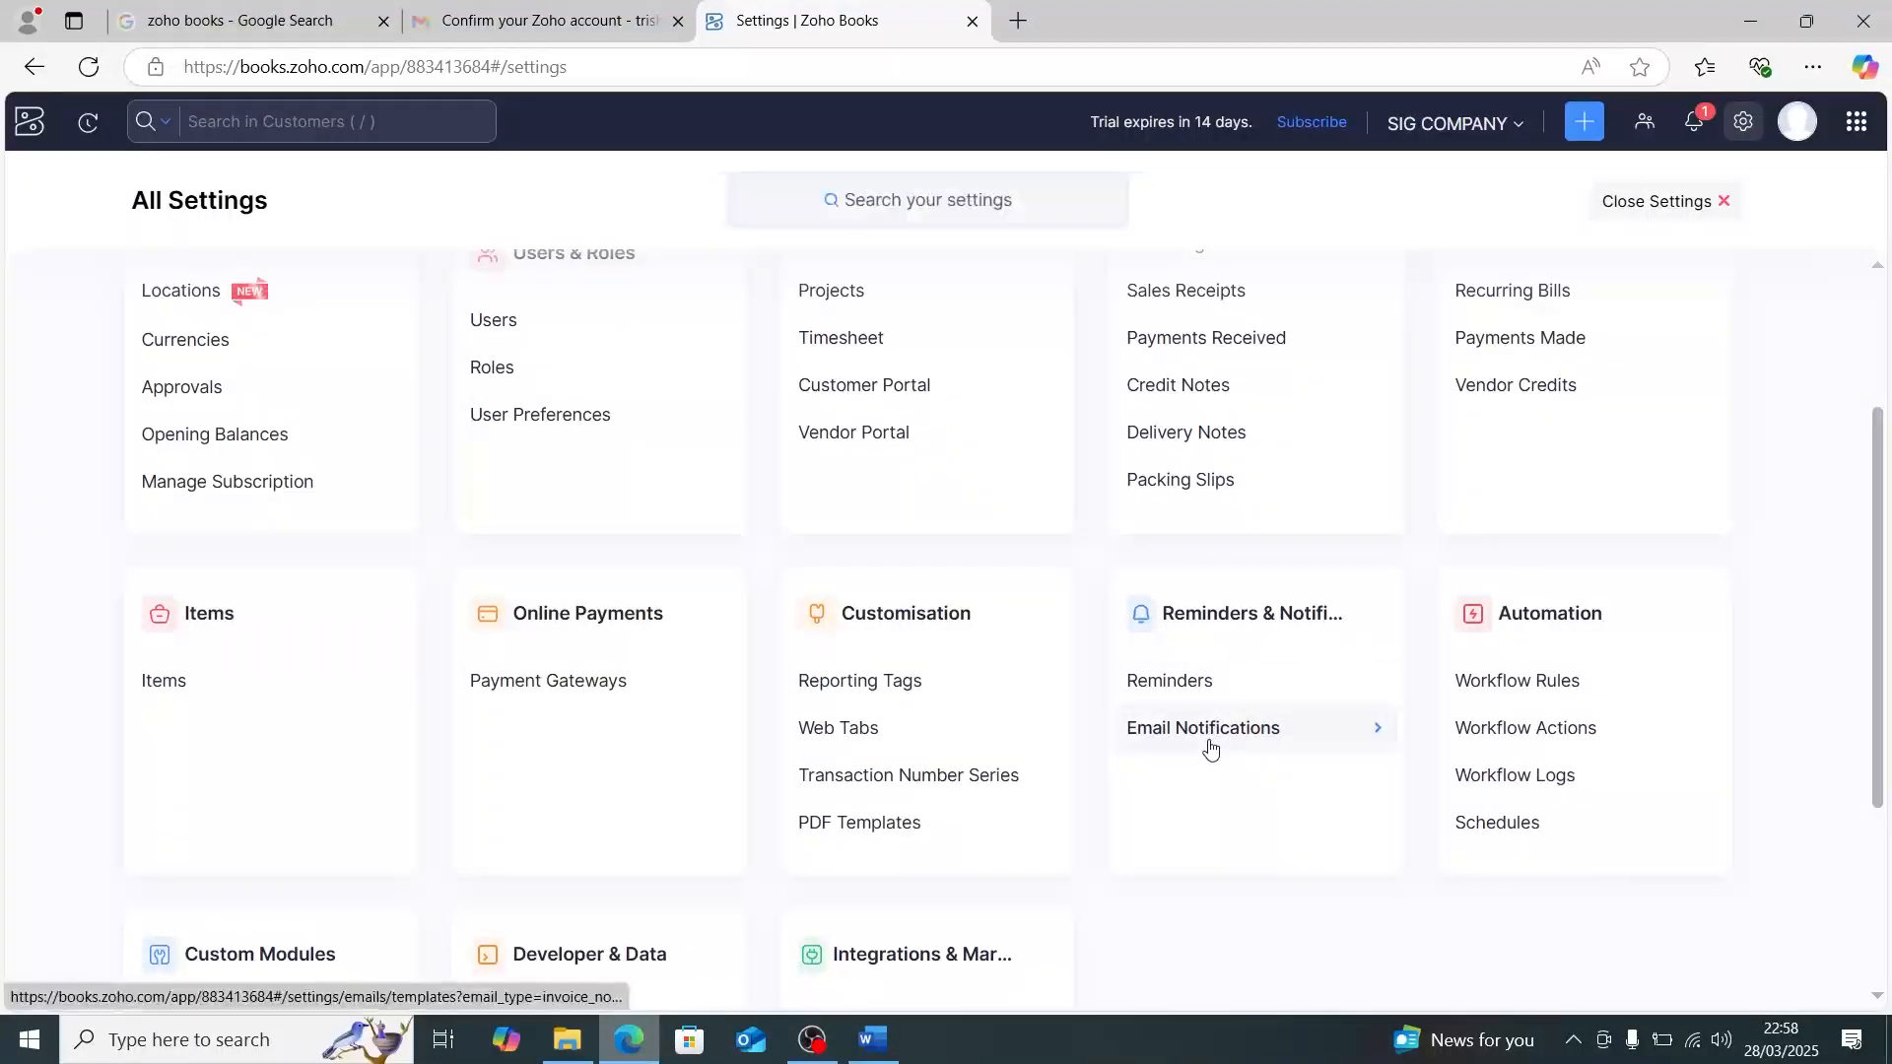
click(1200, 745)
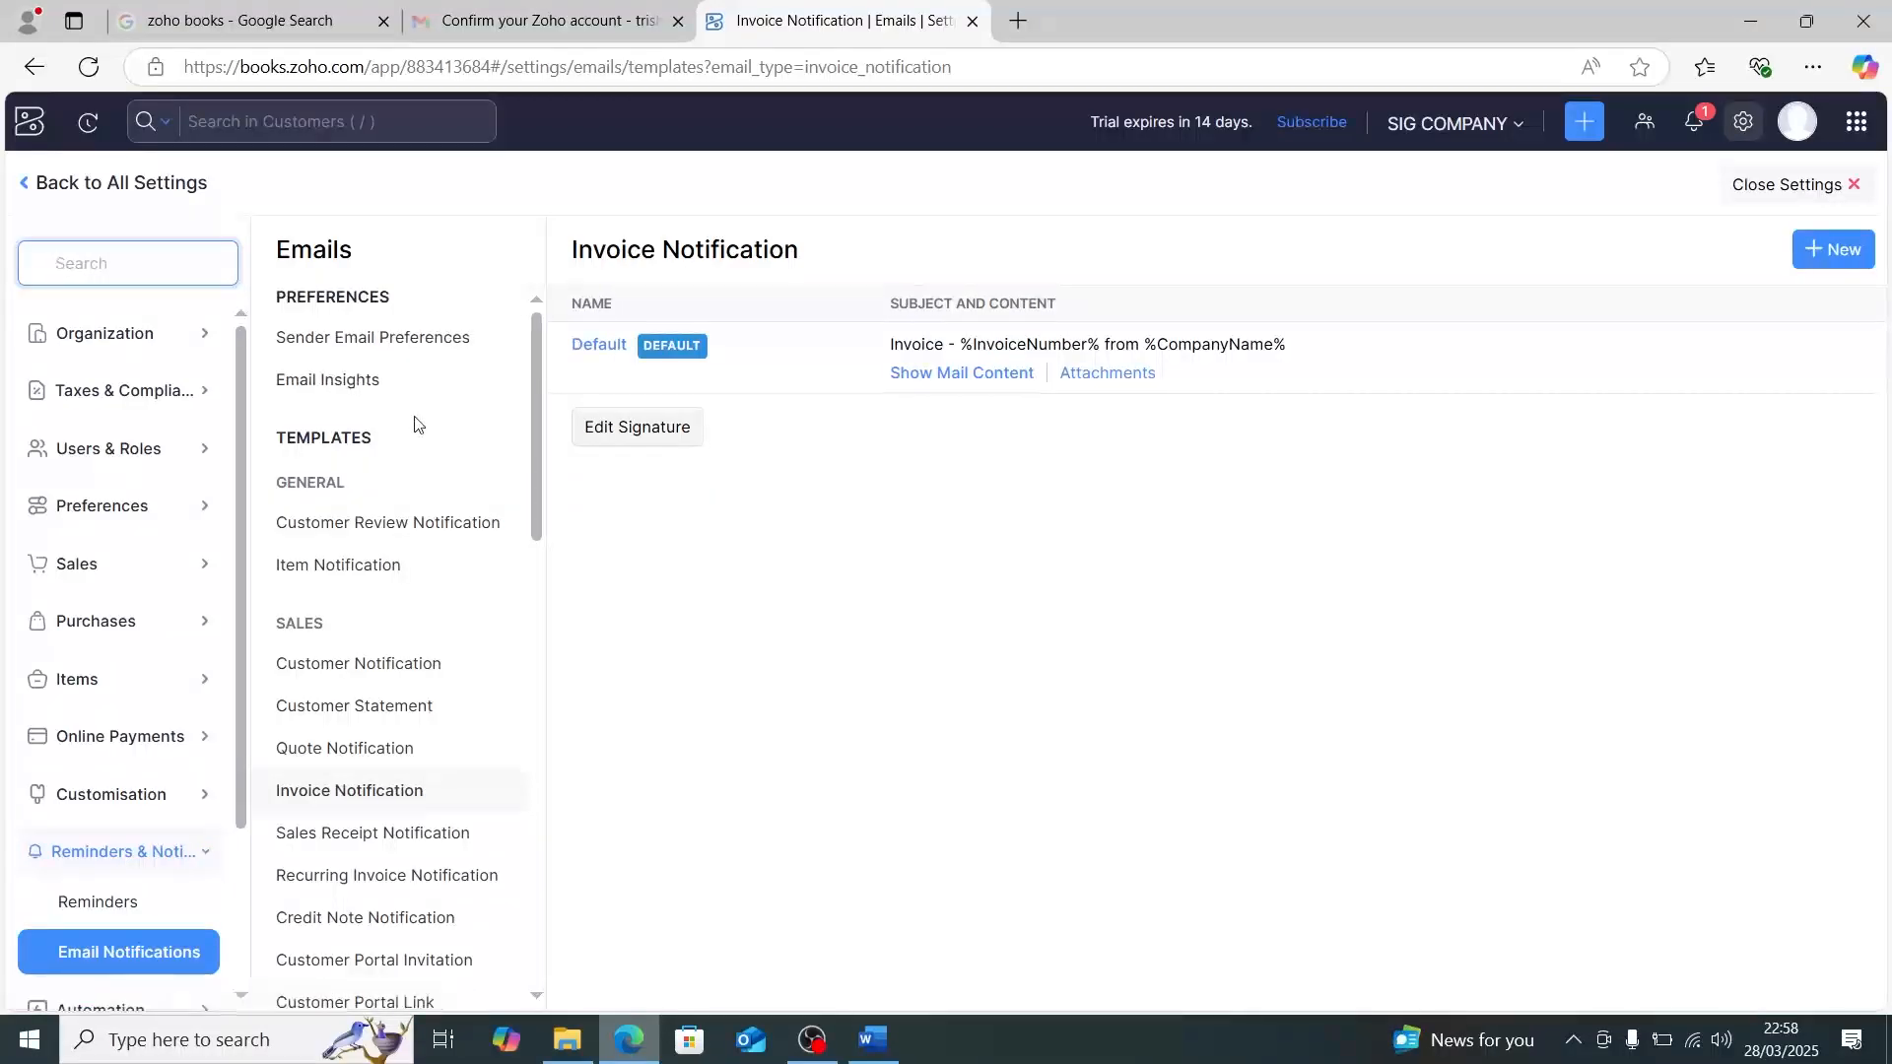
- Look through the list of email preferences and notification templates, and open the Sender Email Preferences
scroll(413, 424, down, 3)
scroll(413, 421, up, 3)
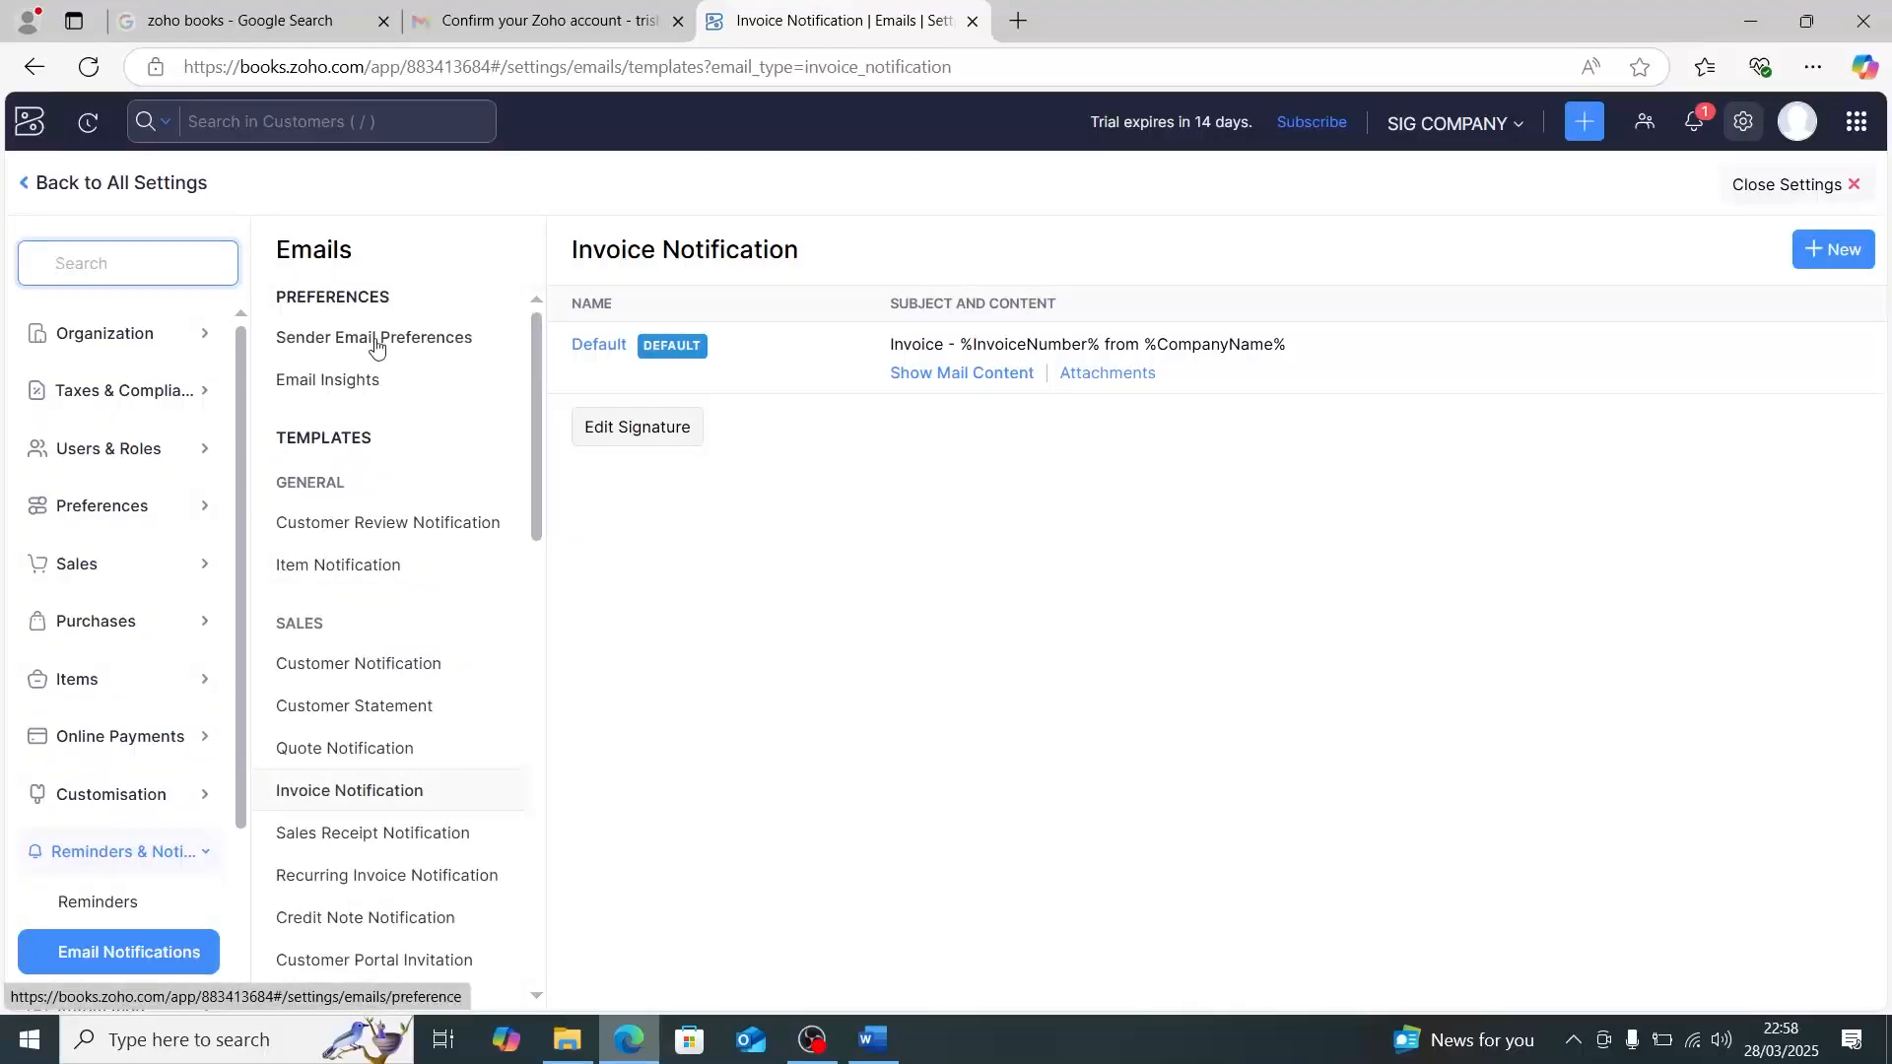
click(376, 341)
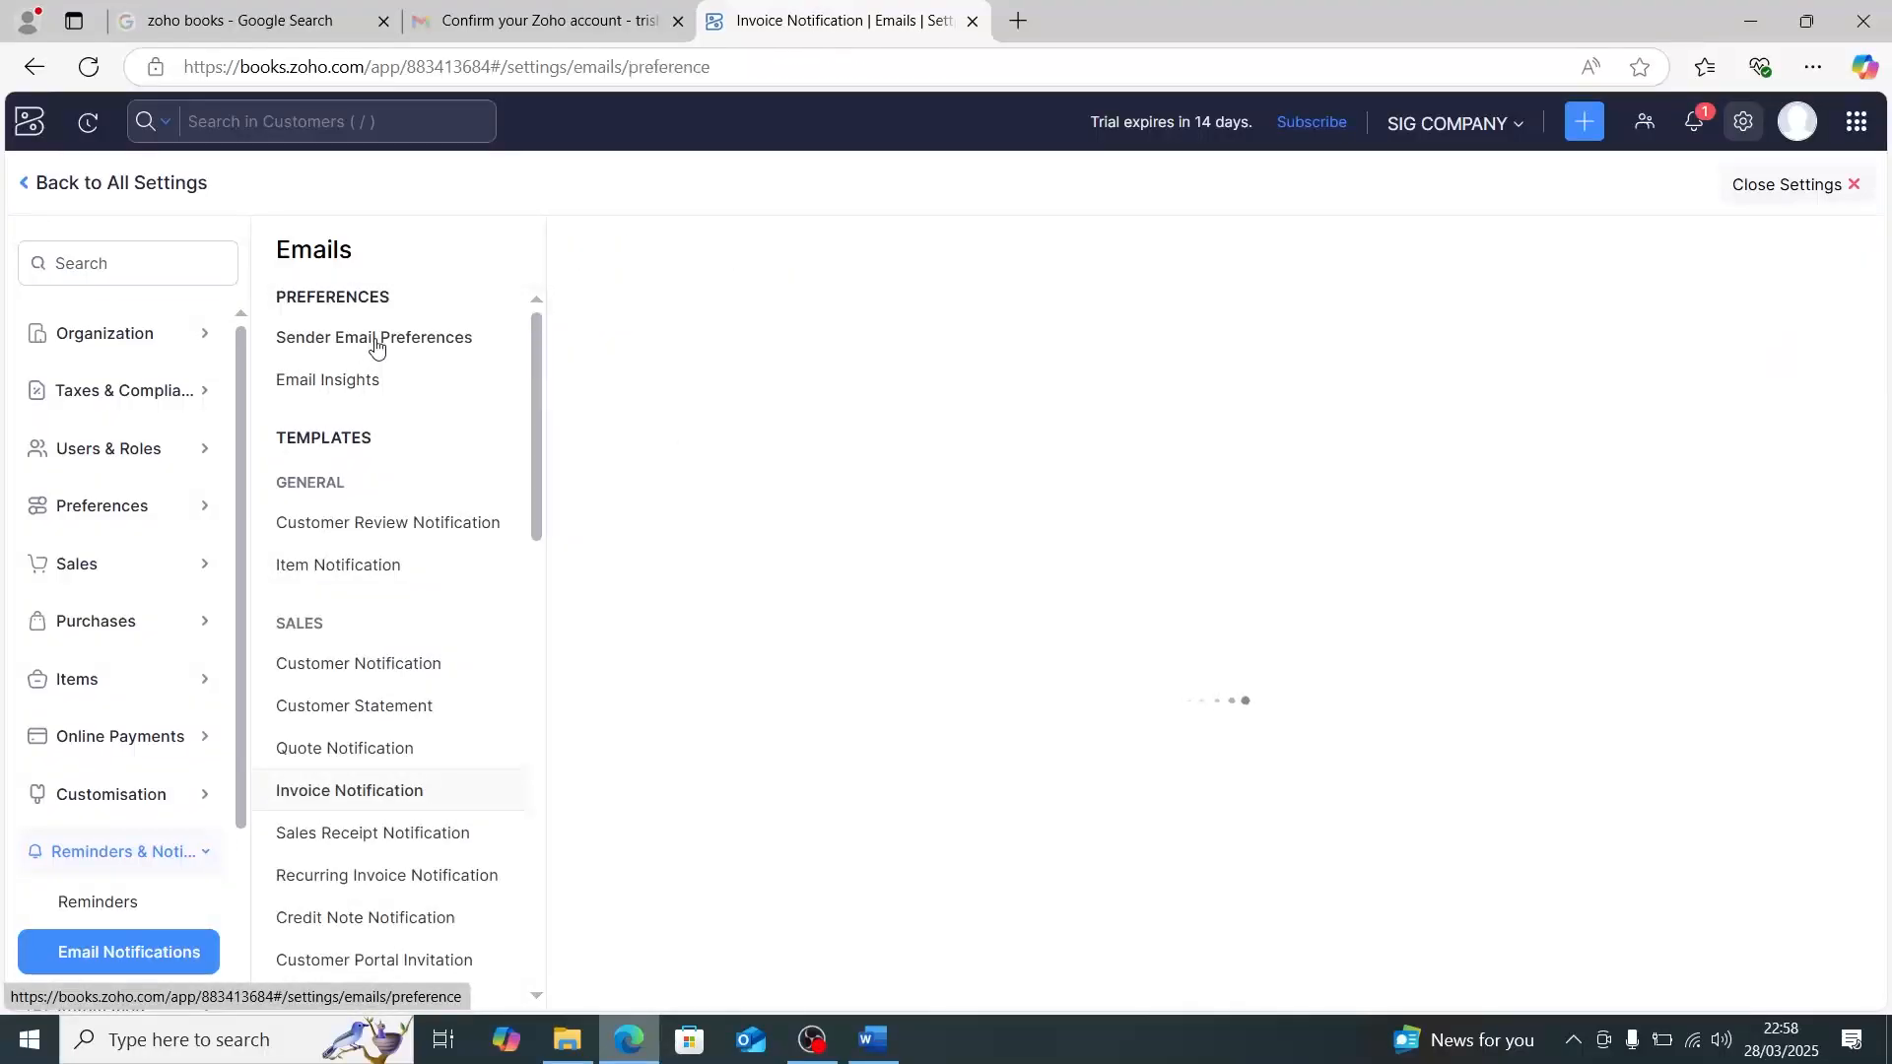